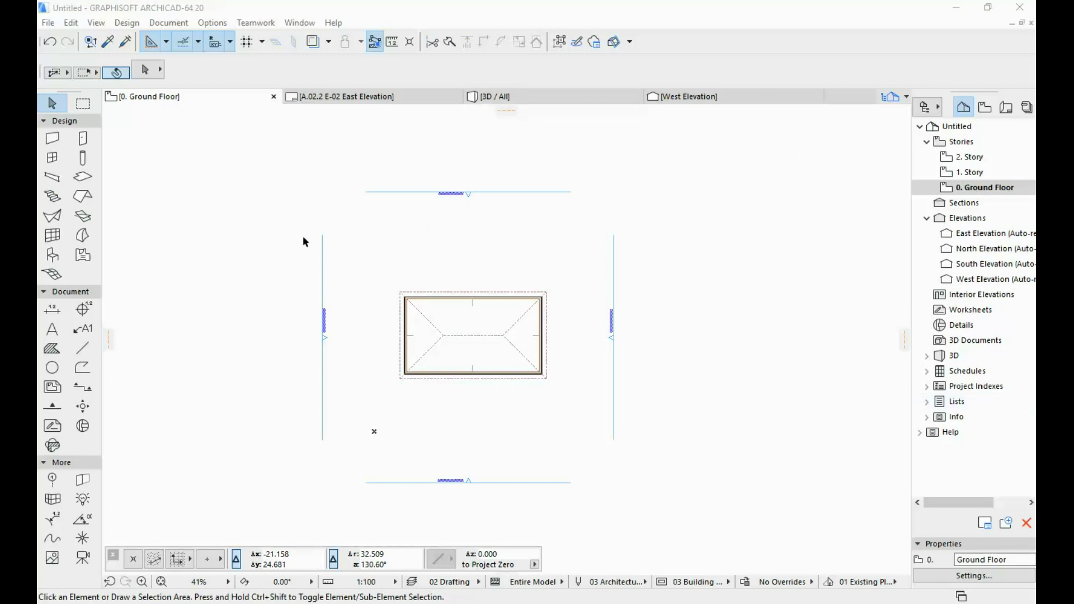
pyautogui.scroll(1, 518, 352)
pyautogui.scroll(1, 419, 336)
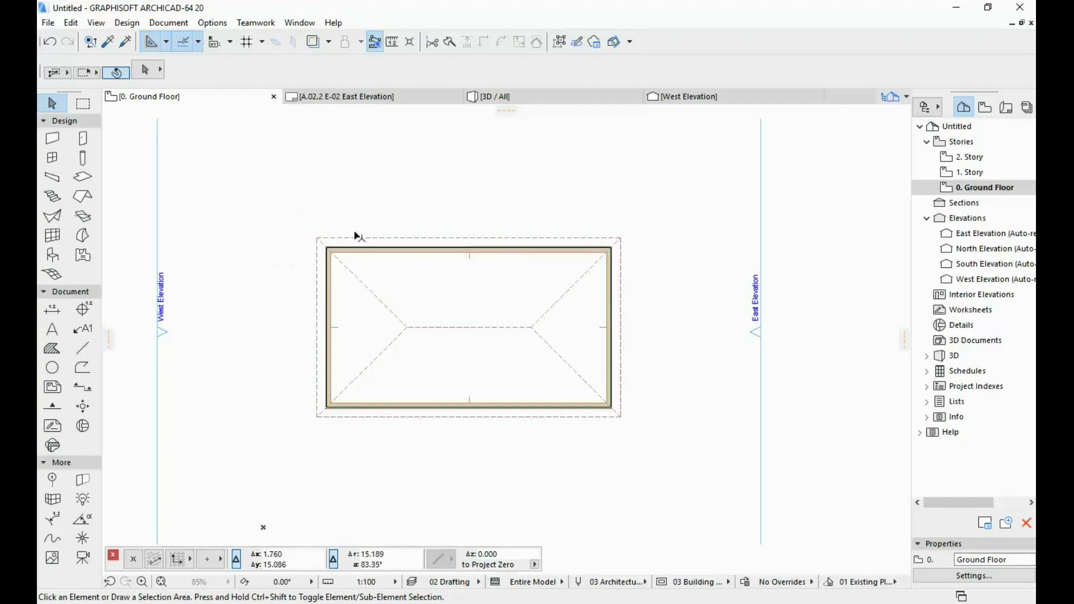
pyautogui.scroll(-1, 472, 216)
pyautogui.scroll(-1, 479, 220)
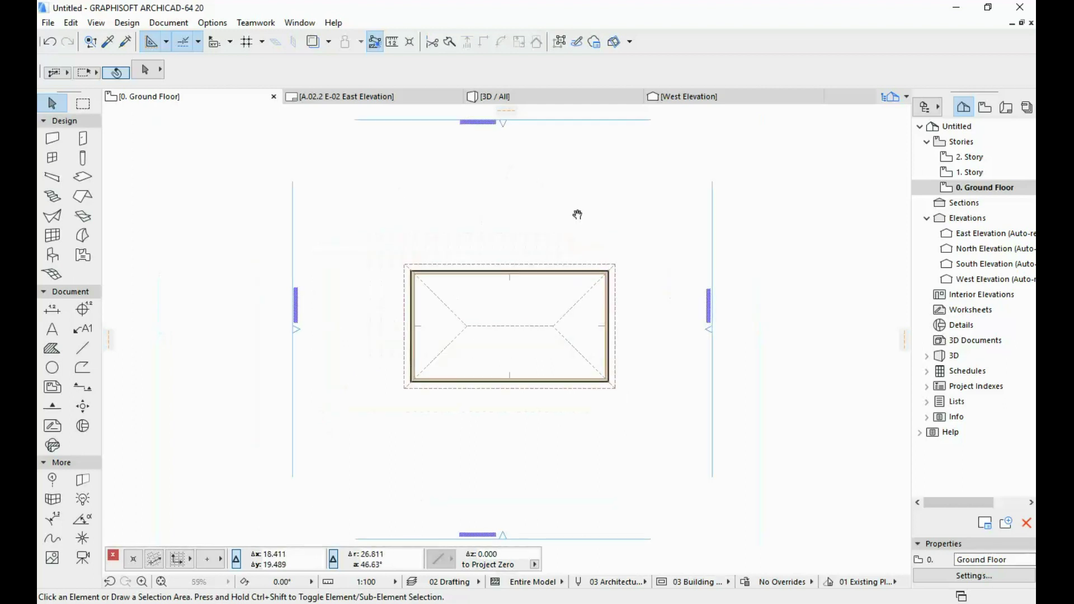
pyautogui.scroll(-1, 556, 254)
pyautogui.scroll(-1, 560, 265)
# Step: Create a new A2 landscape layout named 'floor plan' in the Layout Book
pyautogui.moveTo(561, 270); pyautogui.dragTo(482, 249, button='middle')
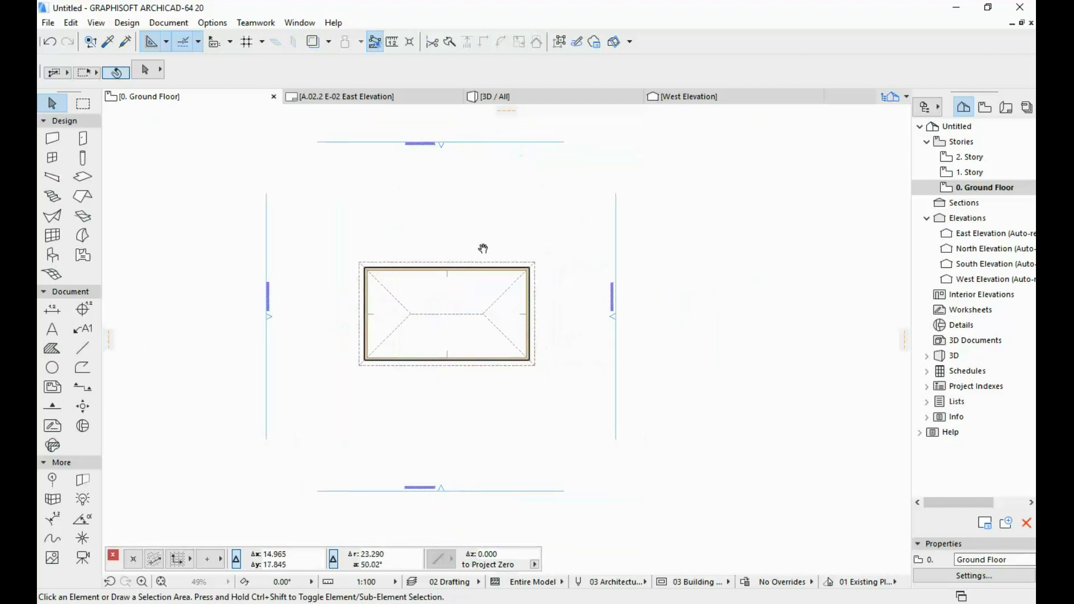
pyautogui.moveTo(396, 222); pyautogui.dragTo(454, 223, button='middle')
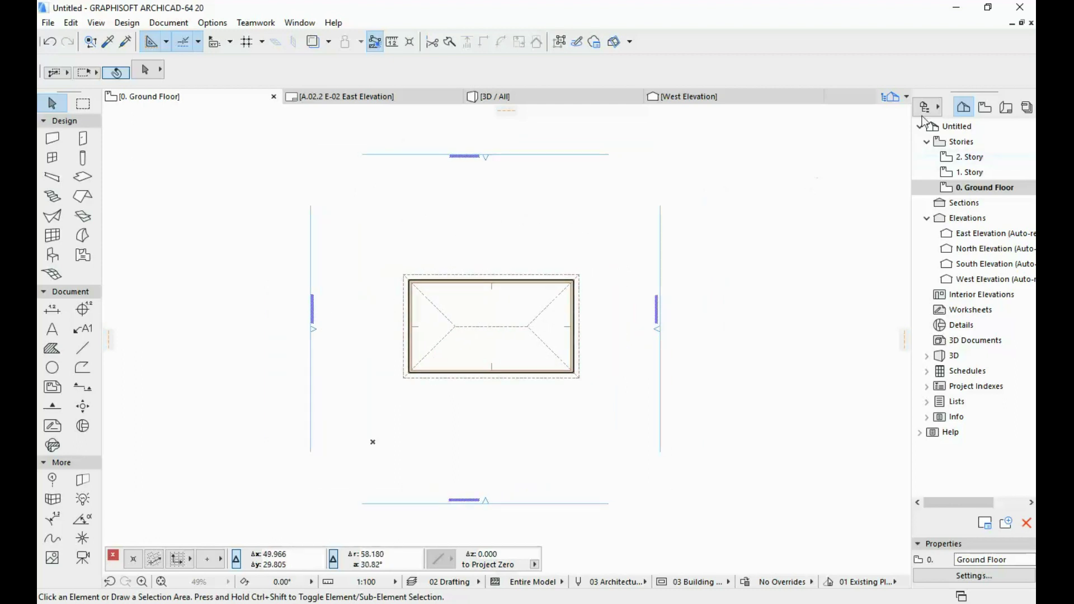
pyautogui.click(1006, 108)
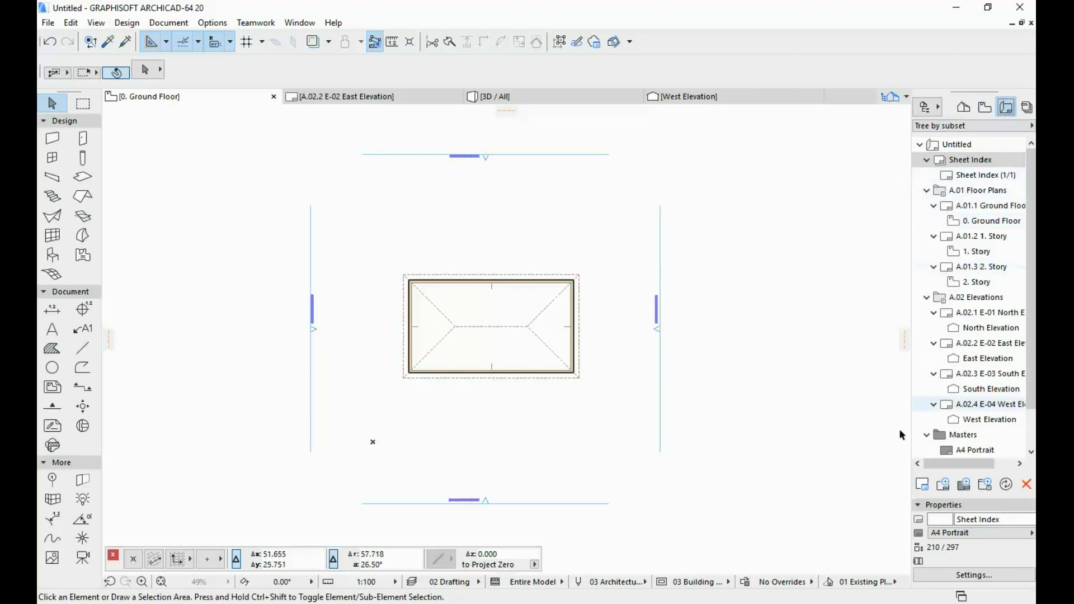
pyautogui.scroll(-3, 982, 227)
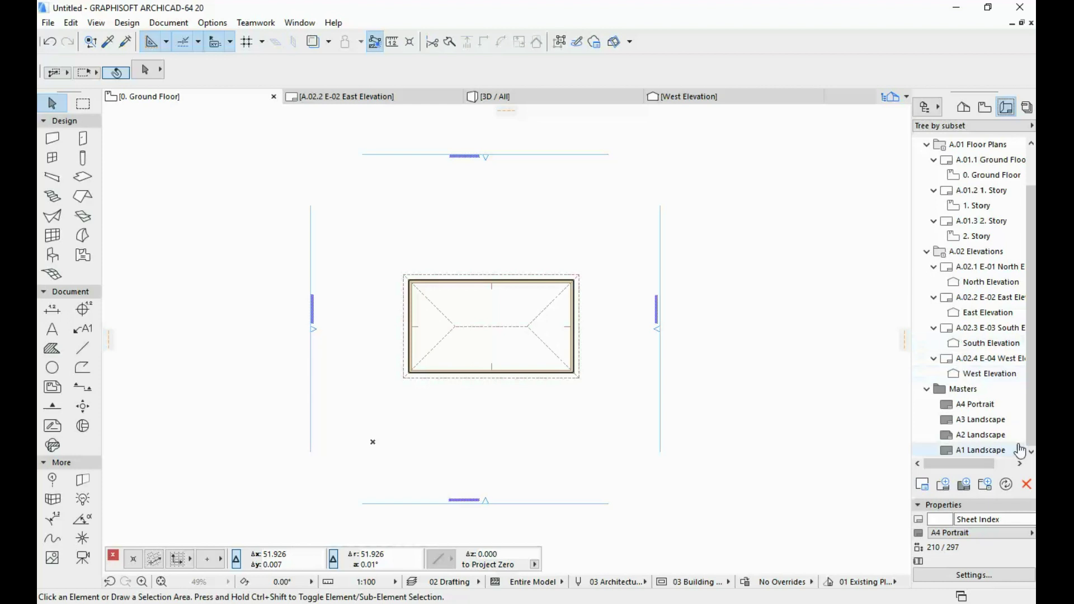
pyautogui.scroll(3, 990, 252)
pyautogui.click(956, 144)
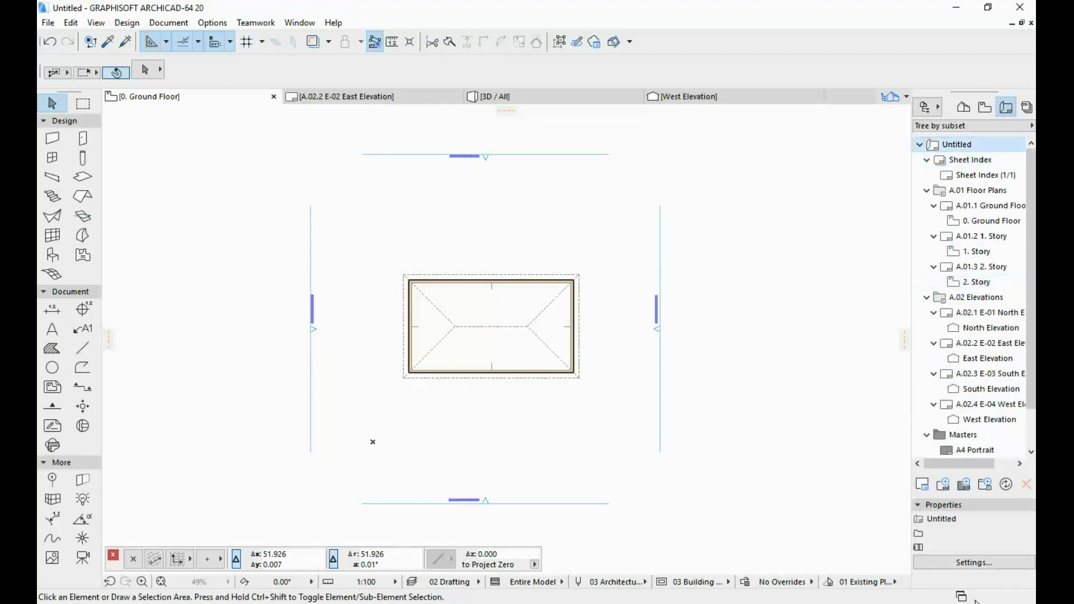
pyautogui.click(943, 485)
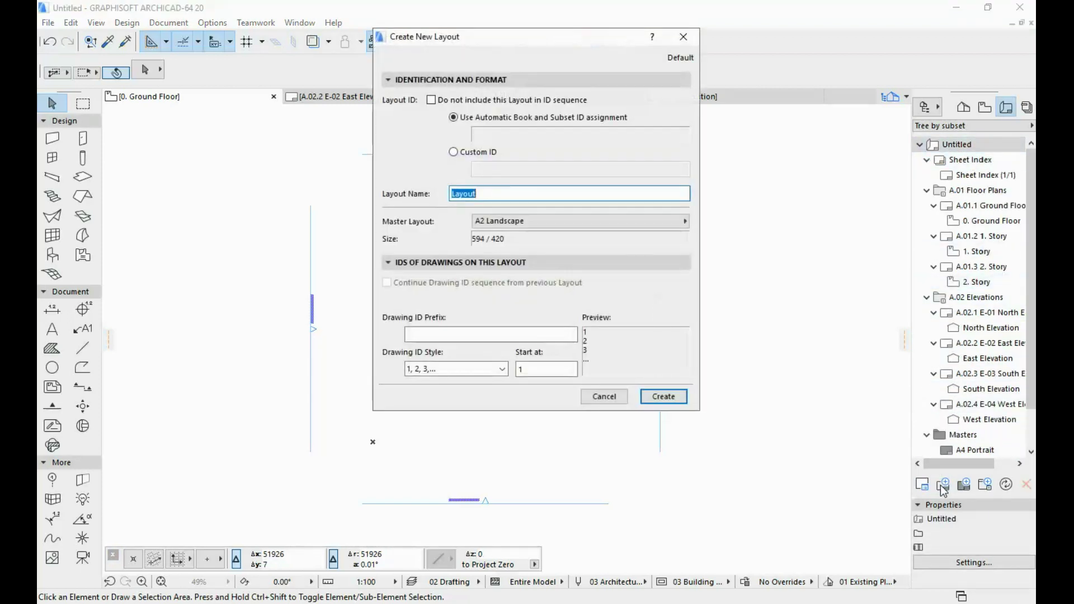
pyautogui.write('floor plan')
pyautogui.press('Return')
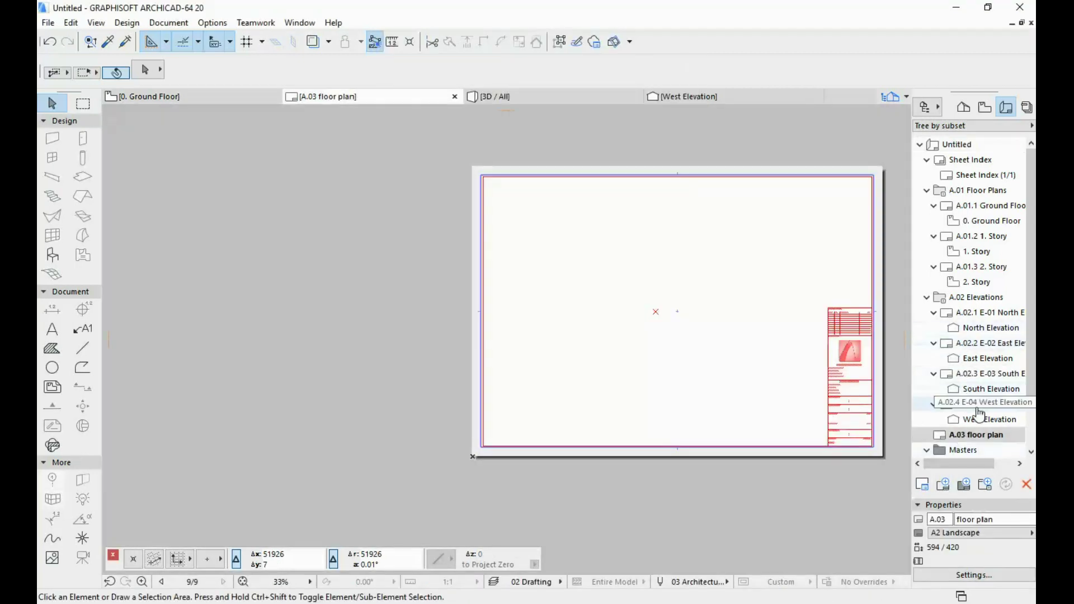
# Step: Delete all the old auto-generated layouts, leaving the A.01 floor plan layout selected
pyautogui.click(988, 418)
pyautogui.keyDown('shift'); pyautogui.click(970, 160); pyautogui.keyUp('shift')
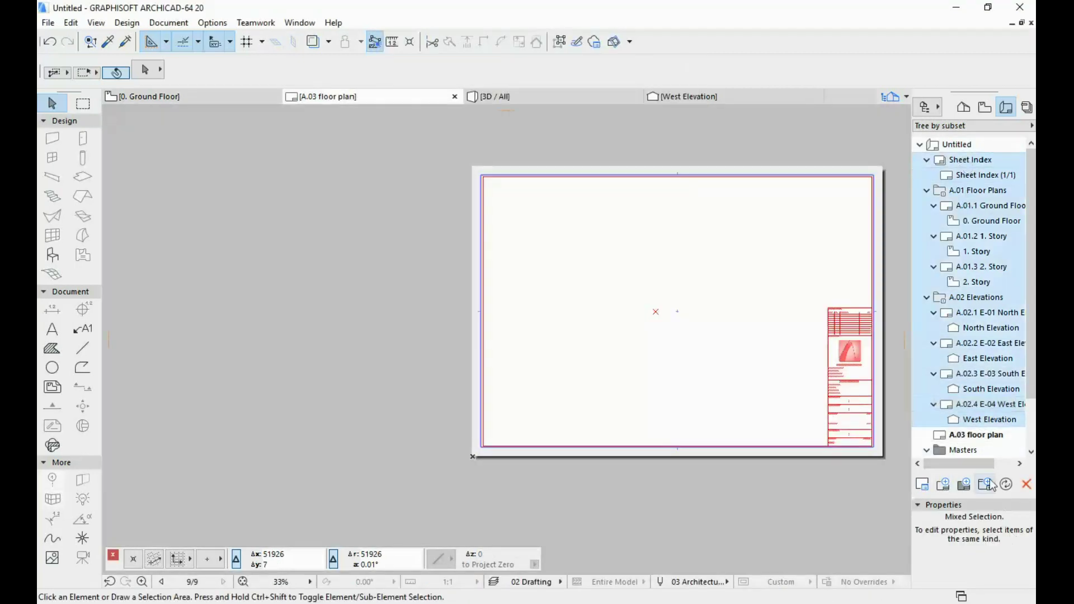
pyautogui.click(1025, 484)
pyautogui.click(659, 227)
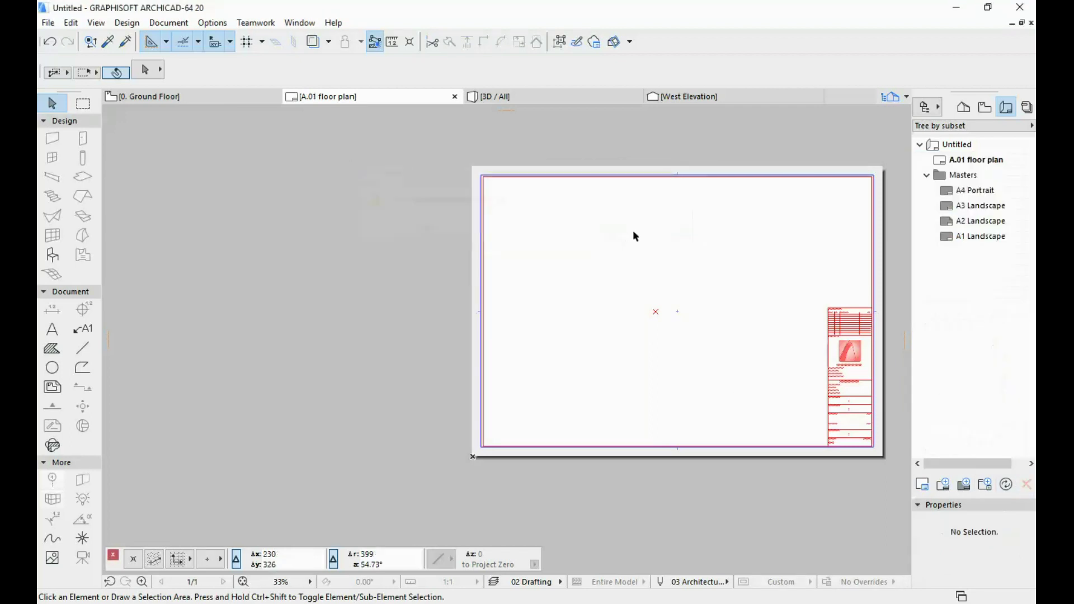
pyautogui.click(976, 159)
pyautogui.moveTo(788, 230); pyautogui.dragTo(681, 228, button='middle')
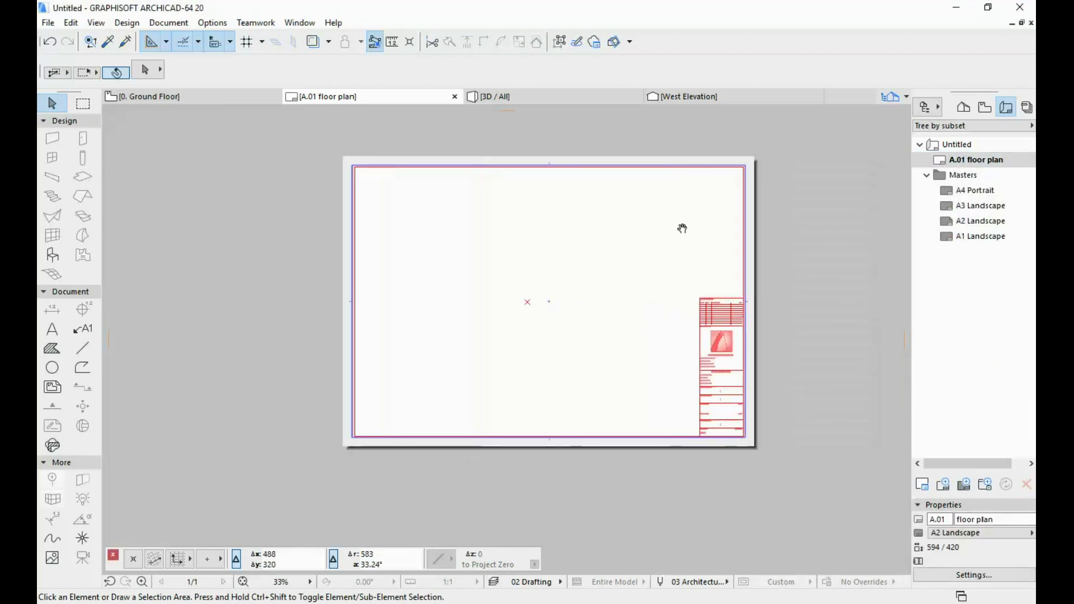
pyautogui.scroll(1, 539, 261)
pyautogui.moveTo(540, 262); pyautogui.dragTo(542, 287, button='middle')
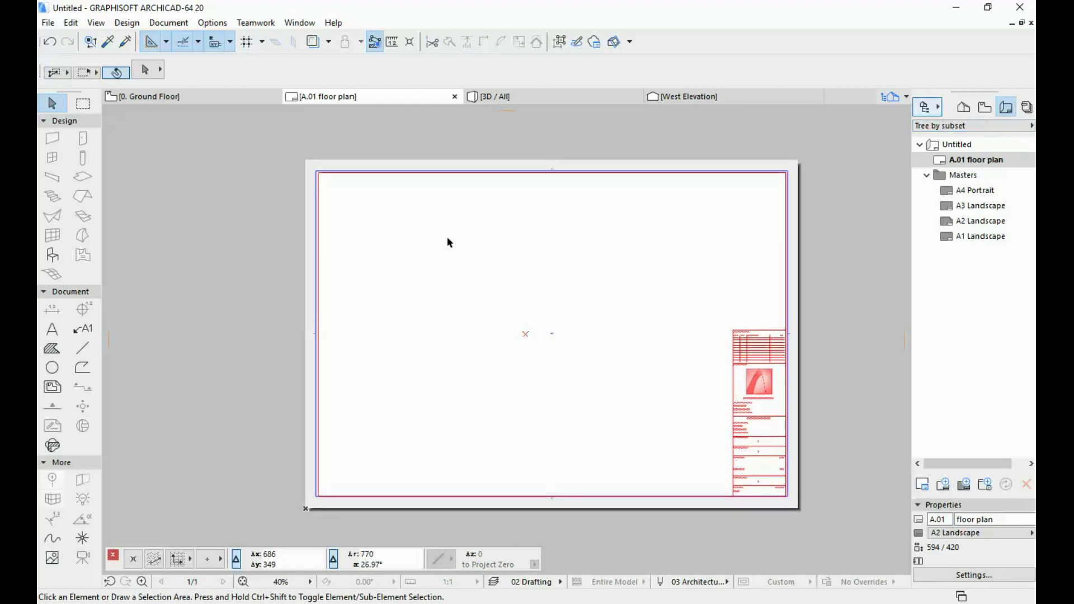
# Step: On the Ground Floor plan, add overall dimension lines along the building's top and left sides
pyautogui.press('F2')
pyautogui.scroll(1, 491, 261)
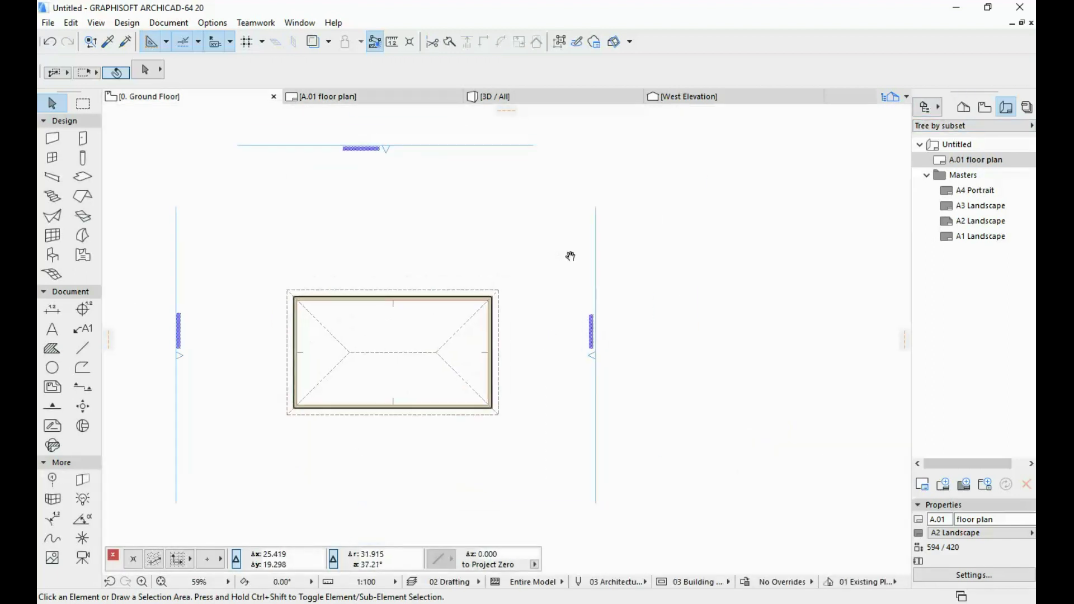
pyautogui.moveTo(570, 252)
pyautogui.mouseDown(button='middle')
pyautogui.moveTo(676, 234)
pyautogui.moveTo(574, 236)
pyautogui.mouseUp(button='middle')
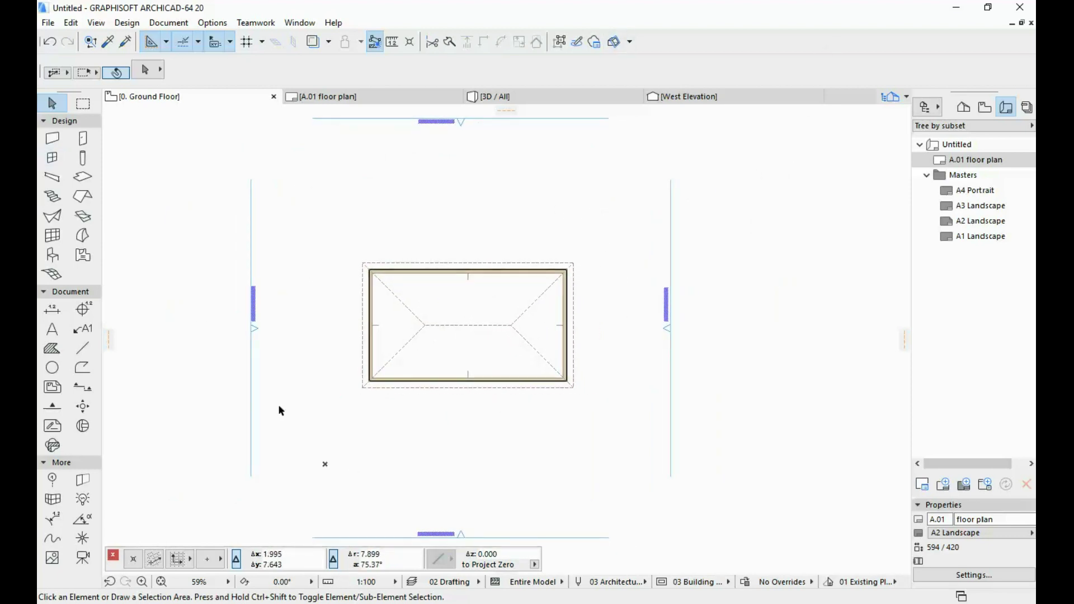
pyautogui.click(51, 309)
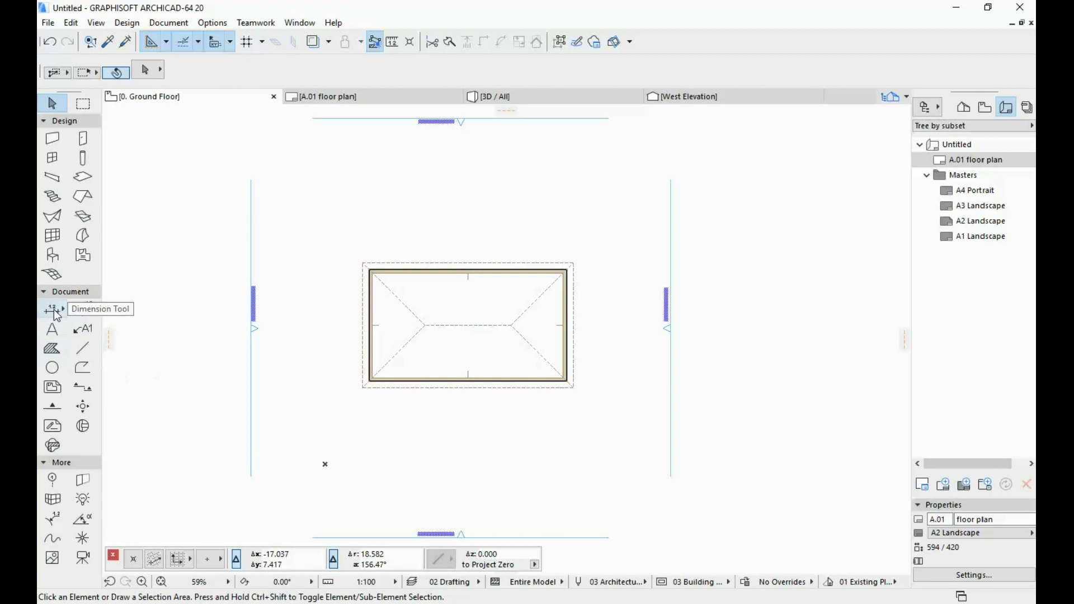
pyautogui.click(372, 269)
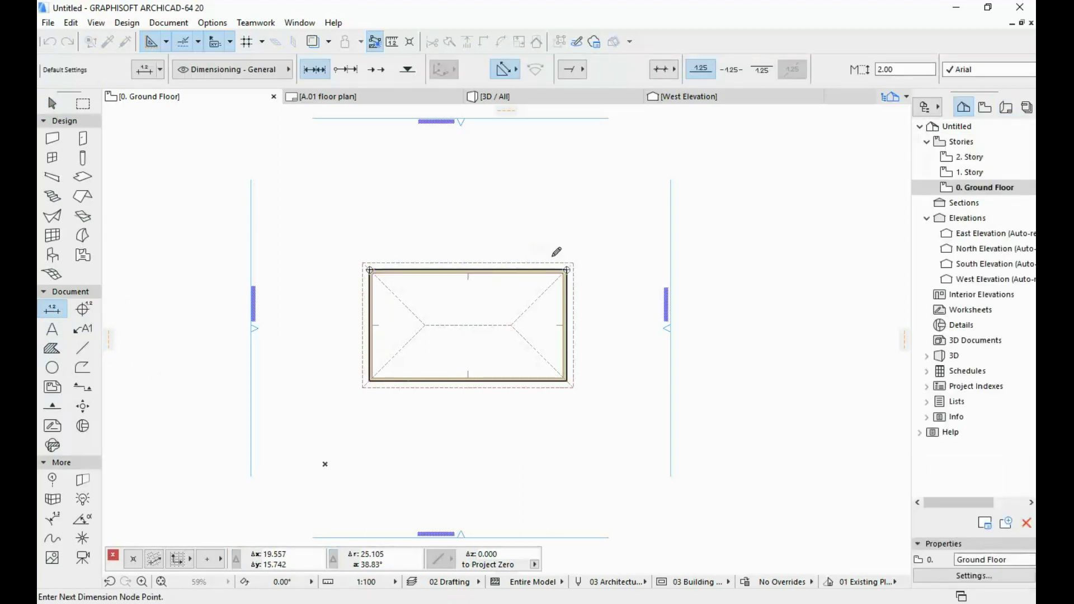
pyautogui.rightClick(489, 204)
pyautogui.click(516, 292)
pyautogui.click(520, 226)
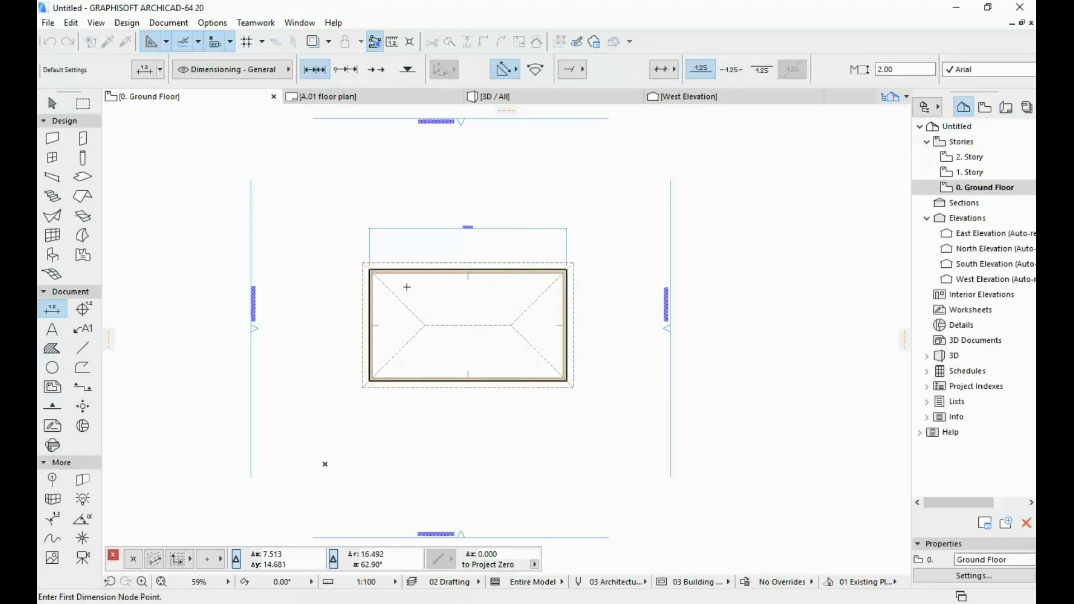
pyautogui.hotkey('ctrl', "'")
pyautogui.click(369, 265)
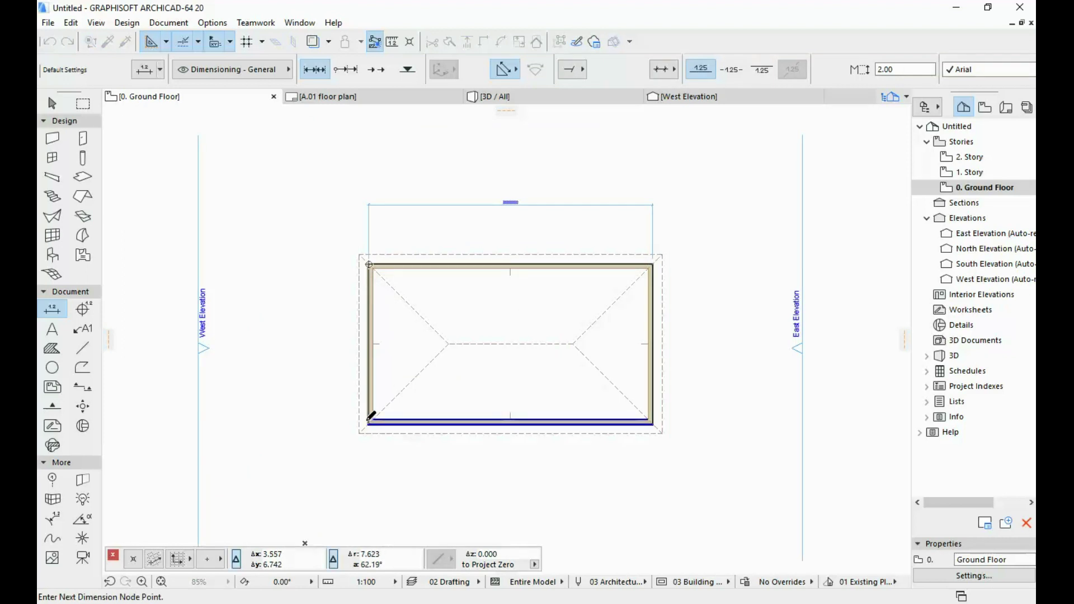
pyautogui.click(370, 419)
pyautogui.rightClick(298, 327)
pyautogui.click(344, 417)
pyautogui.click(326, 342)
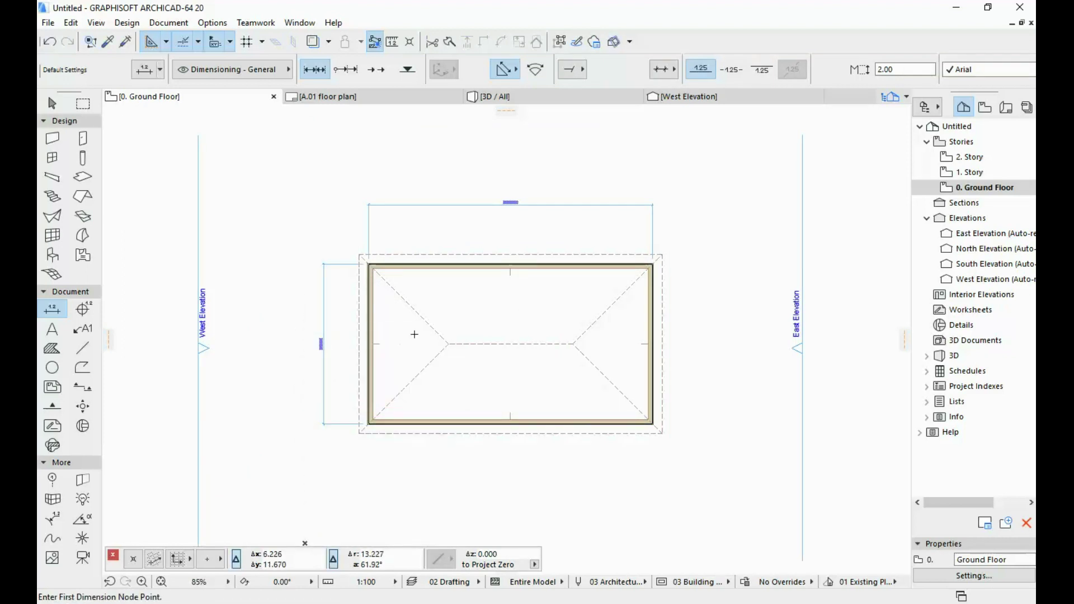
# Step: Add overall dimension lines along the building's bottom and right sides
pyautogui.click(367, 422)
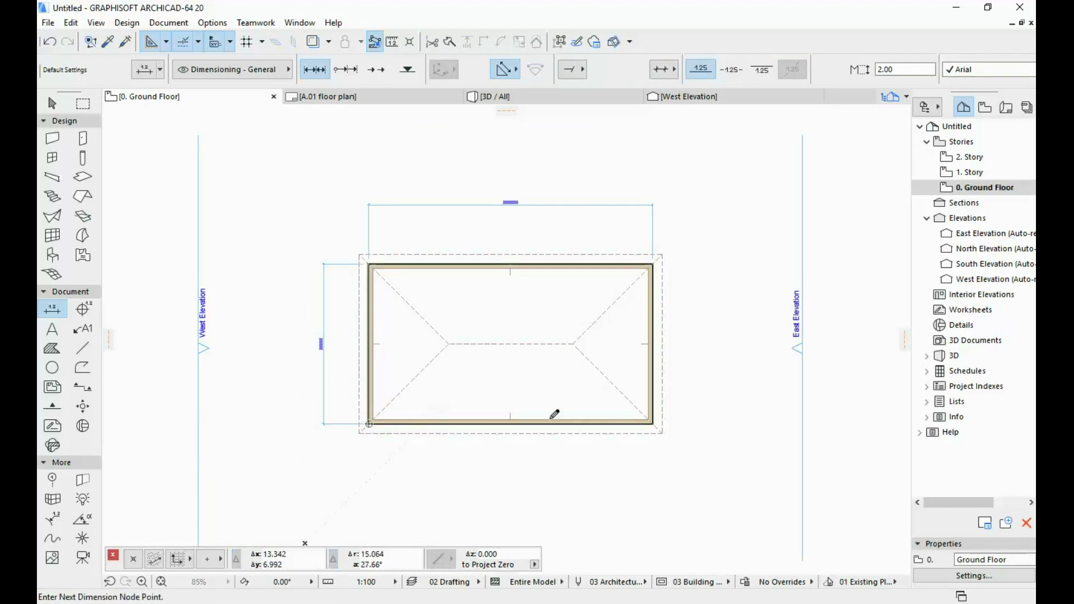
pyautogui.click(653, 421)
pyautogui.rightClick(684, 324)
pyautogui.click(711, 412)
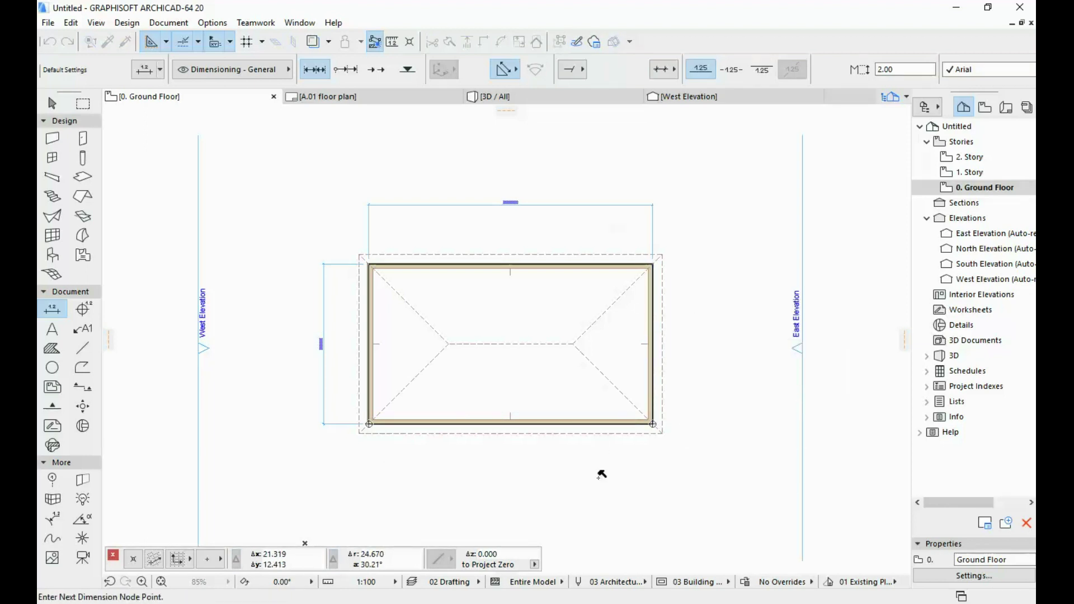
pyautogui.click(601, 475)
pyautogui.click(652, 267)
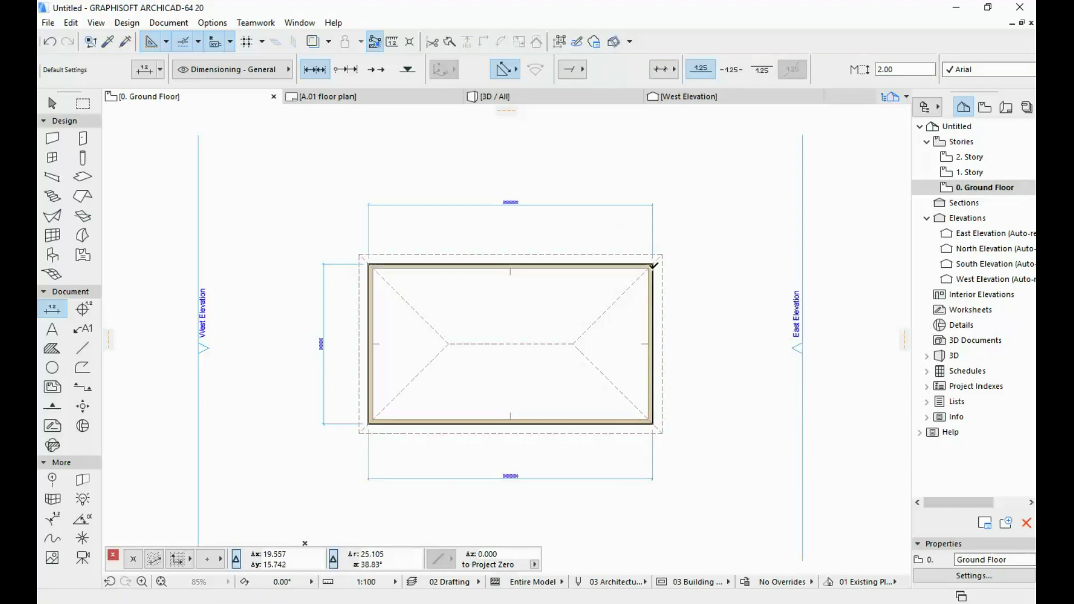
pyautogui.click(652, 421)
pyautogui.rightClick(695, 243)
pyautogui.click(778, 332)
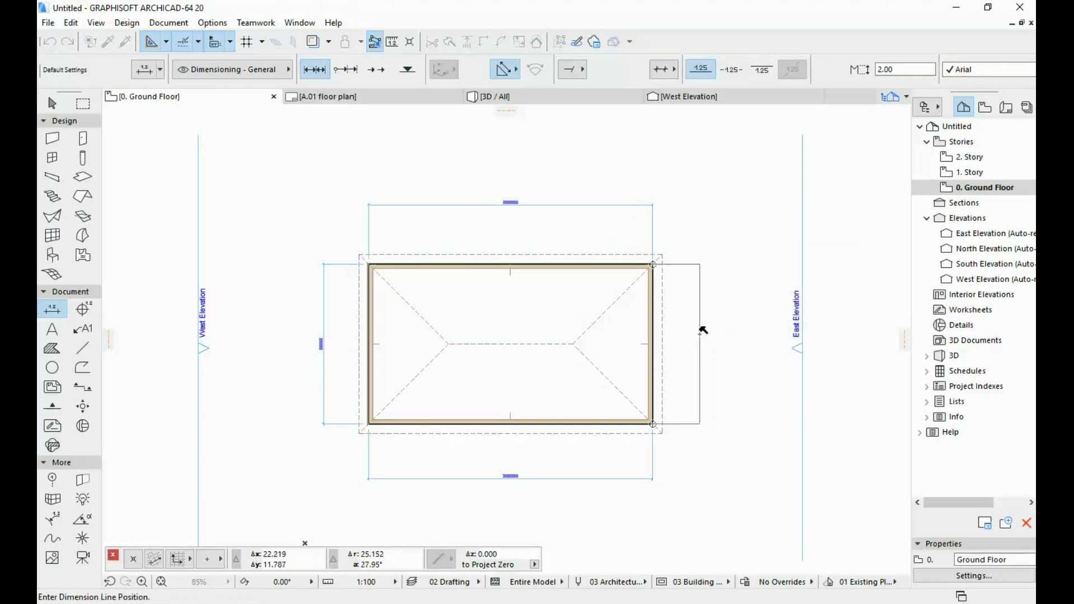
pyautogui.click(704, 336)
pyautogui.scroll(-3, 585, 274)
pyautogui.moveTo(476, 267); pyautogui.dragTo(514, 277, button='middle')
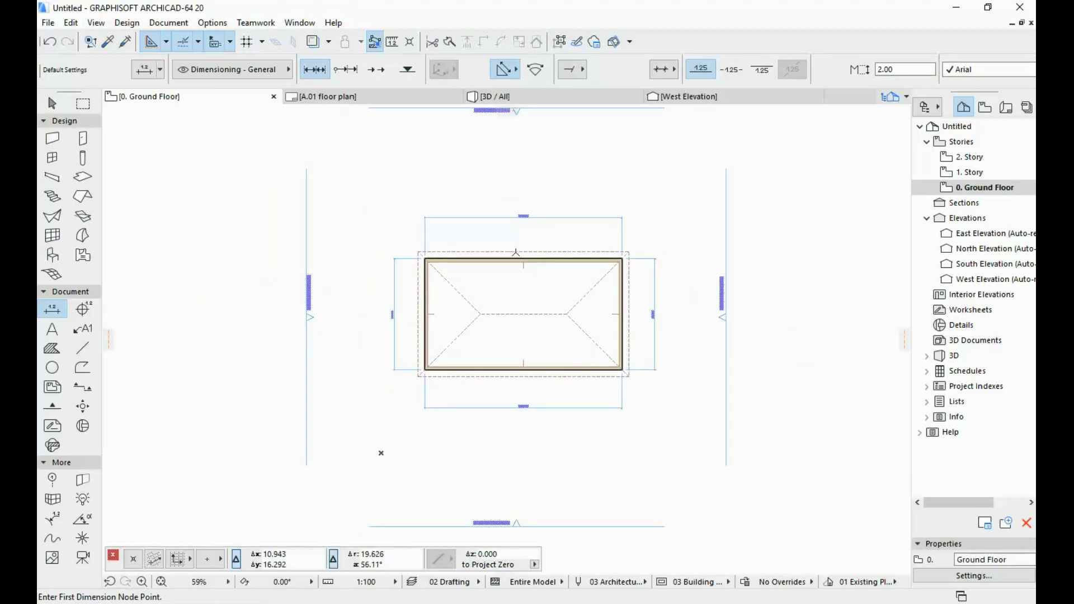
pyautogui.click(307, 191)
# Step: Hide the Marker - Elevation layer in Layer Settings
pyautogui.press('Escape')
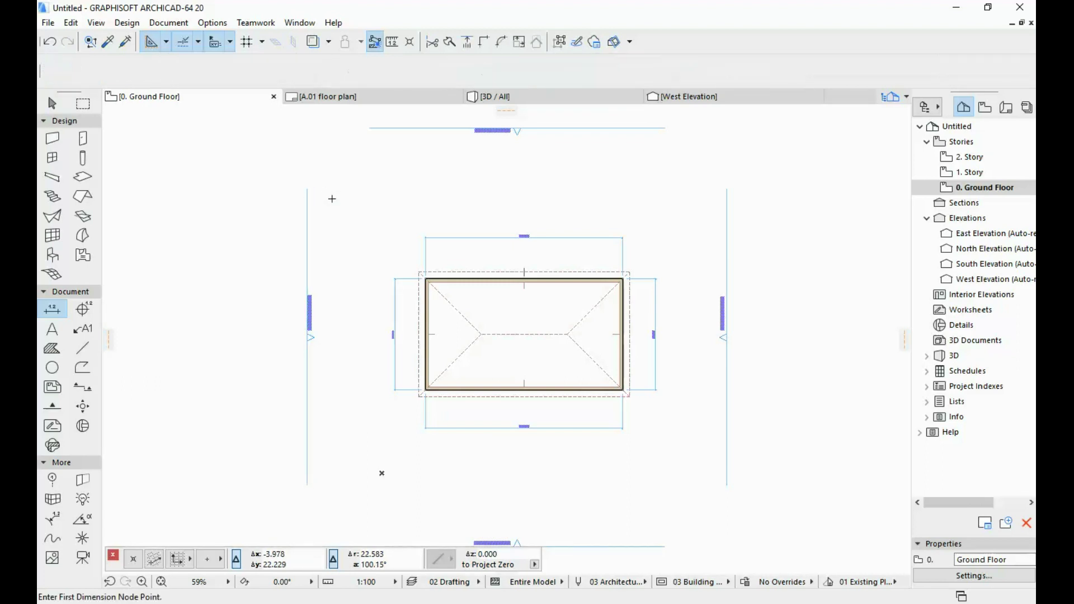
pyautogui.hotkey('ctrl', 'l')
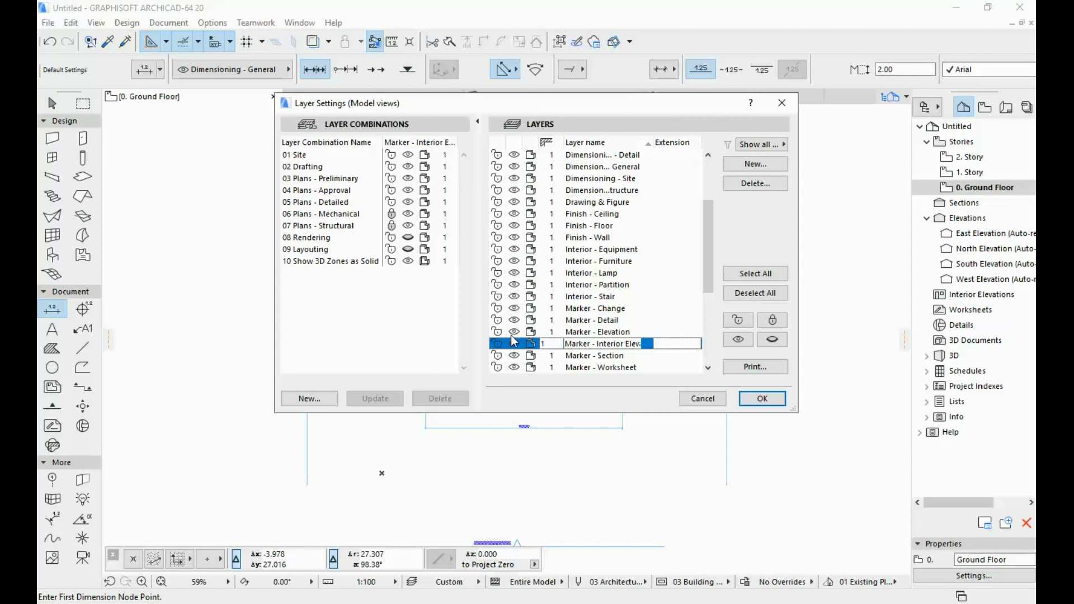
pyautogui.click(513, 332)
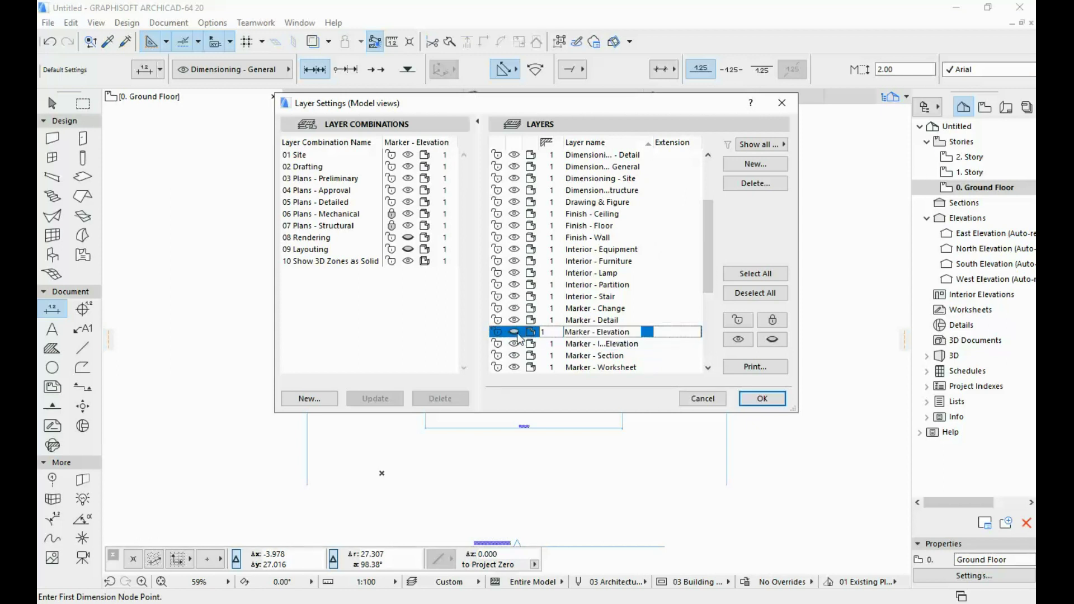
pyautogui.click(762, 398)
pyautogui.scroll(2, 572, 260)
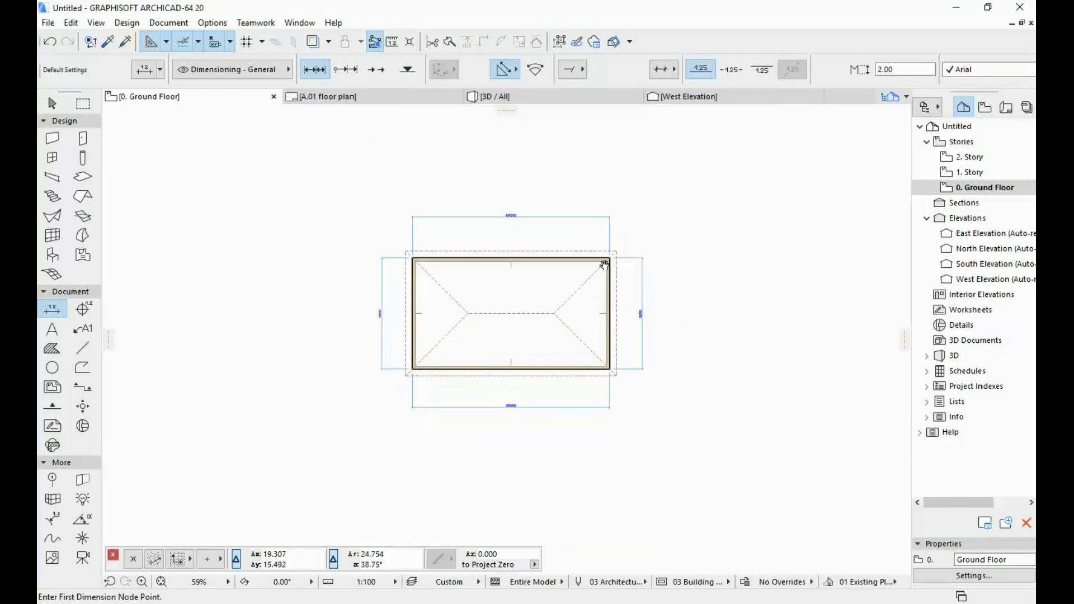
pyautogui.scroll(1, 571, 259)
pyautogui.scroll(1, 558, 253)
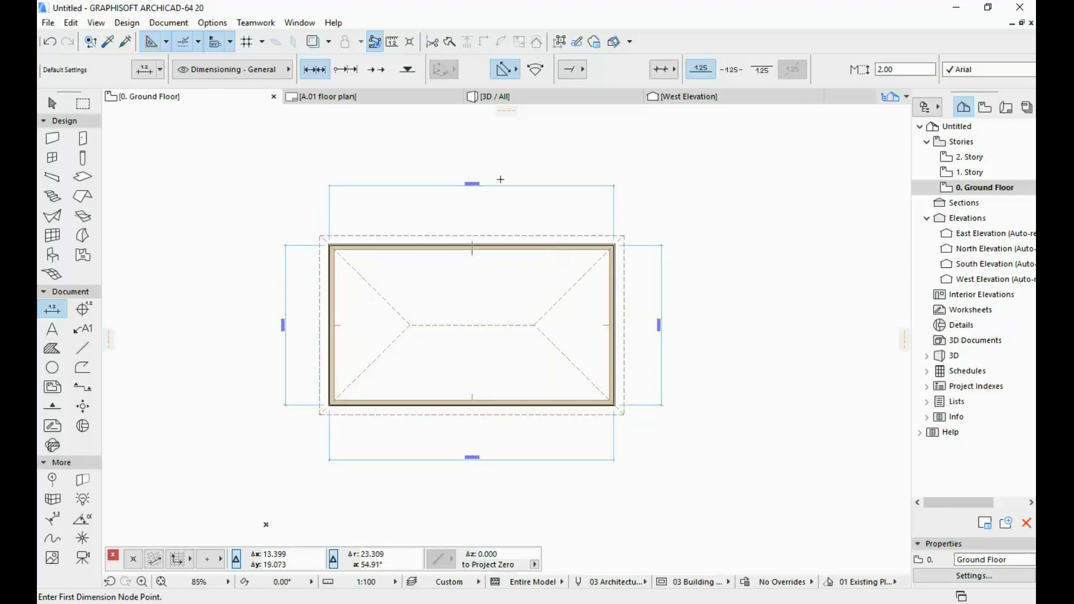
# Step: Save the Ground Floor view and place it as a drawing on the A.01 layout
pyautogui.rightClick(492, 156)
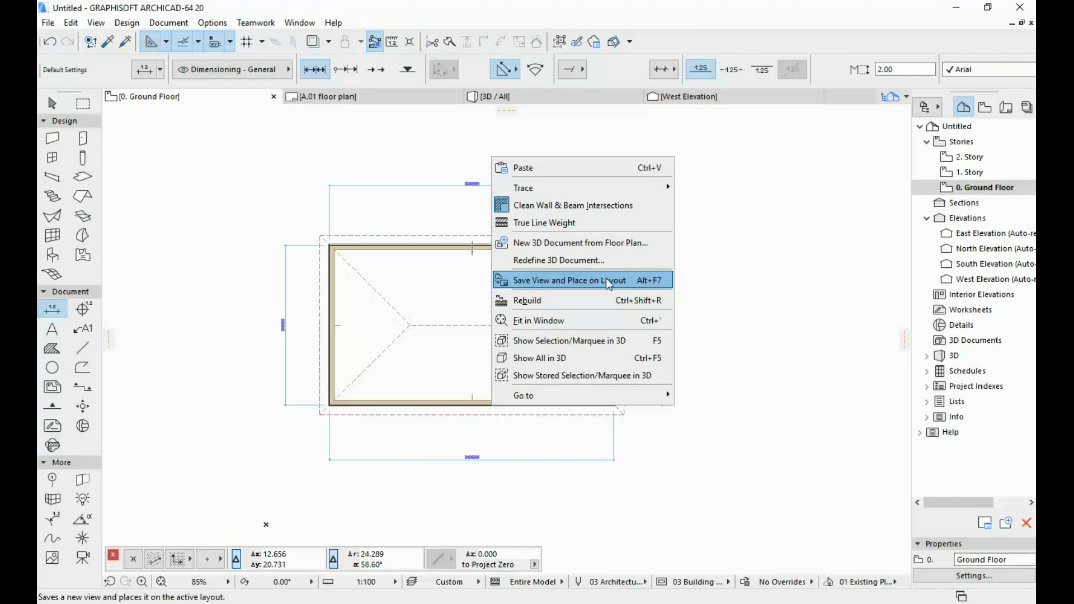
pyautogui.click(571, 283)
pyautogui.click(487, 348)
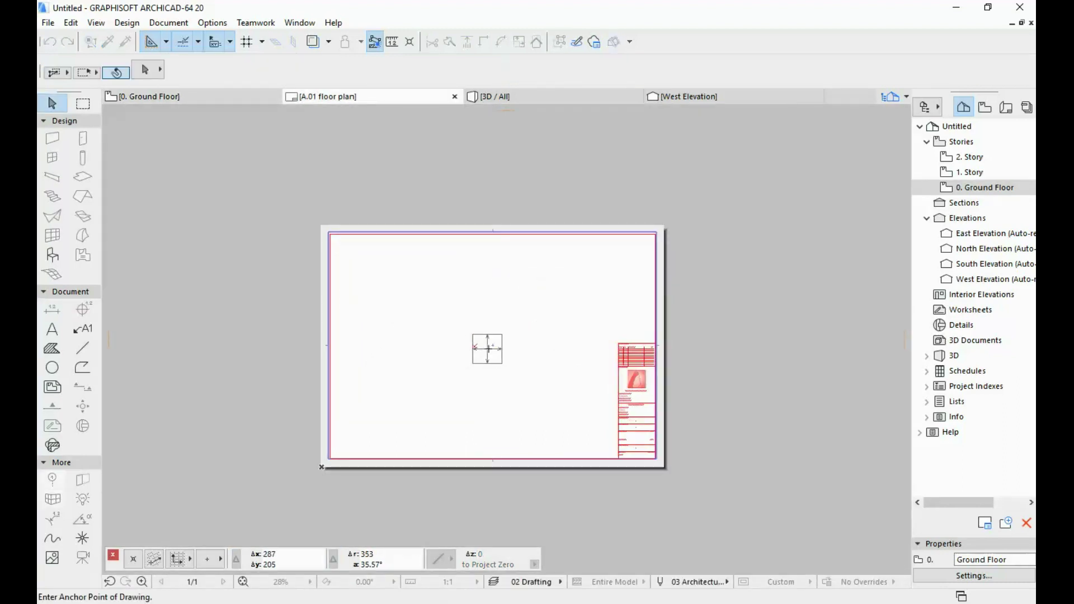
# Step: Shrink the placed drawing's frame closer to the plan
pyautogui.click(487, 346)
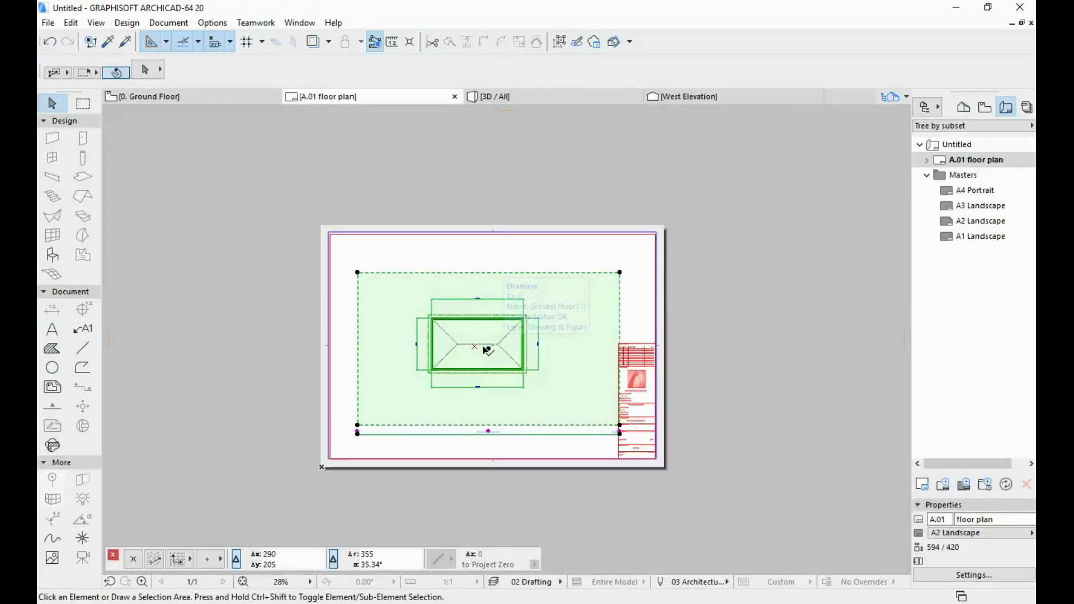
pyautogui.scroll(2, 445, 343)
pyautogui.moveTo(503, 383); pyautogui.dragTo(494, 327, button='middle')
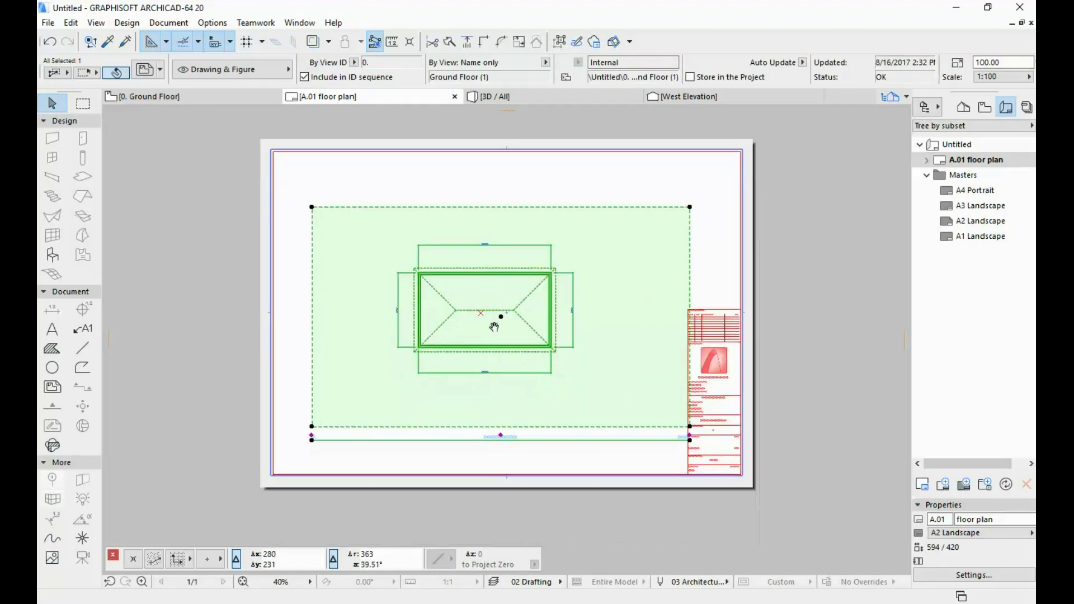
pyautogui.moveTo(689, 206); pyautogui.dragTo(594, 249)
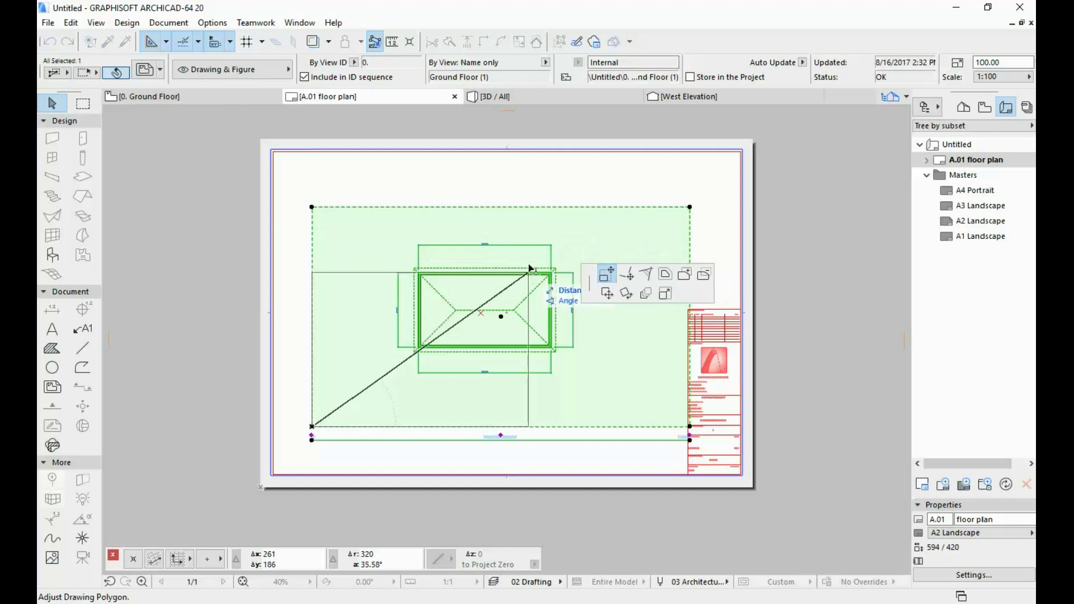
pyautogui.moveTo(593, 248)
pyautogui.mouseDown()
pyautogui.moveTo(530, 271)
pyautogui.moveTo(646, 230)
pyautogui.mouseUp()
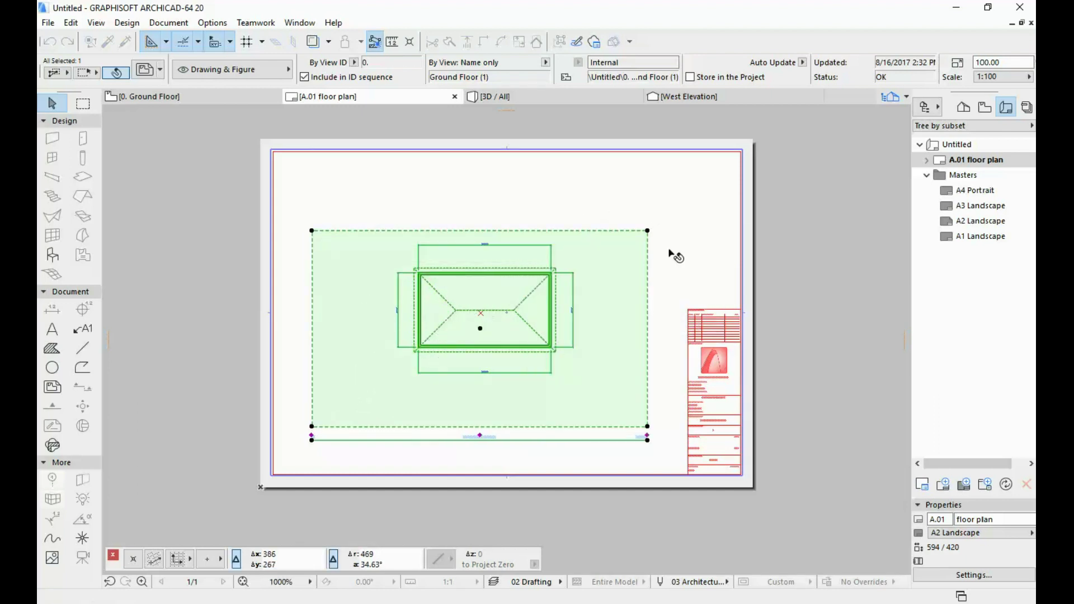
# Step: Set the floor plan drawing's title type to No Title in Drawing Selection Settings
pyautogui.click(147, 71)
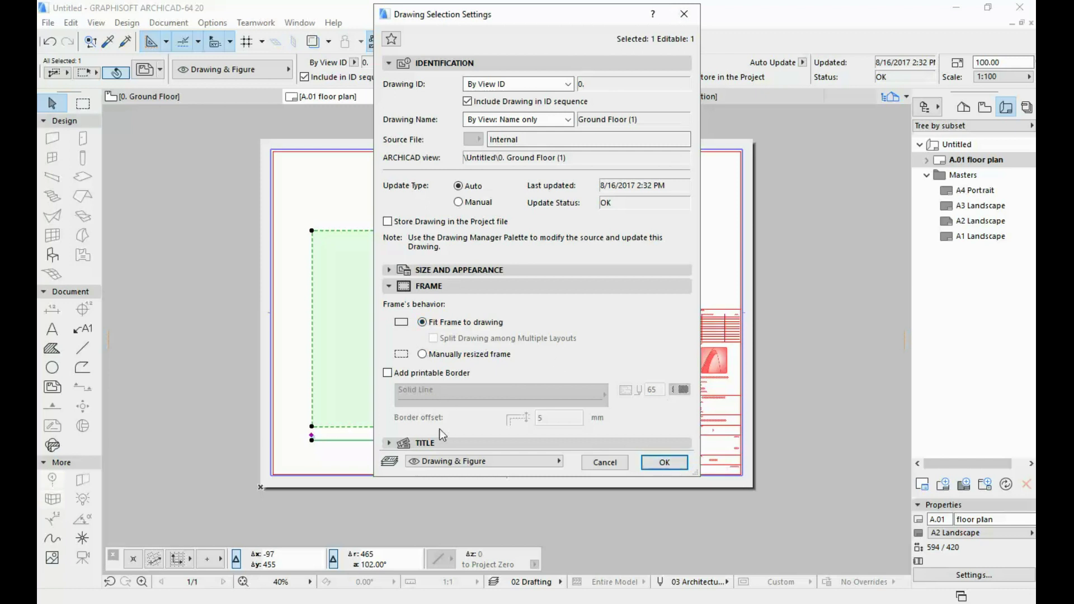
pyautogui.click(424, 443)
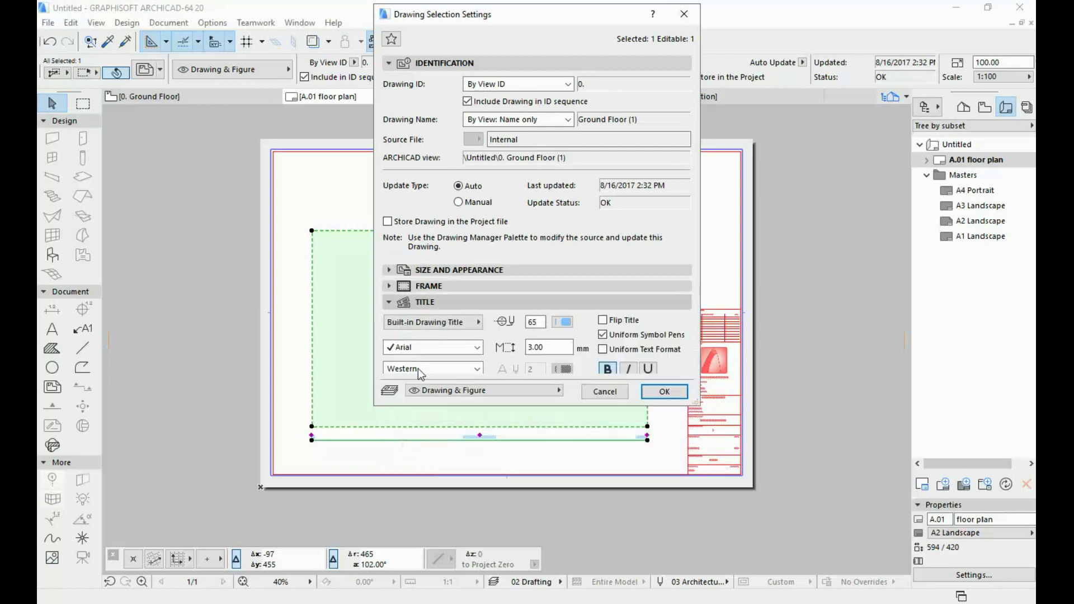
pyautogui.click(468, 322)
pyautogui.click(503, 313)
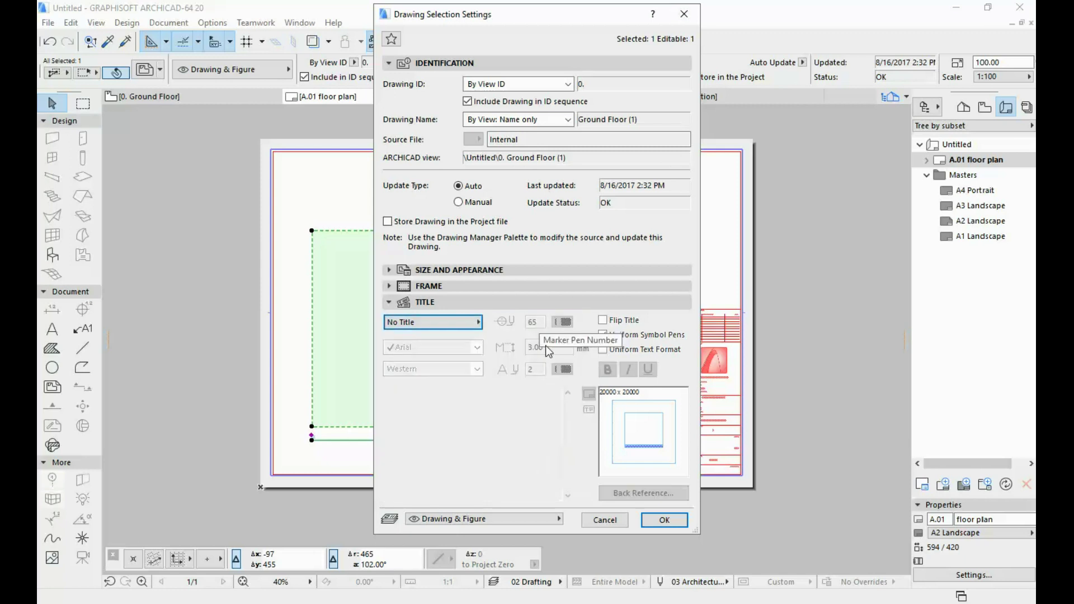
pyautogui.click(664, 522)
# Step: Move the floor plan drawing to the sheet's lower right, beside the title block
pyautogui.click(491, 376)
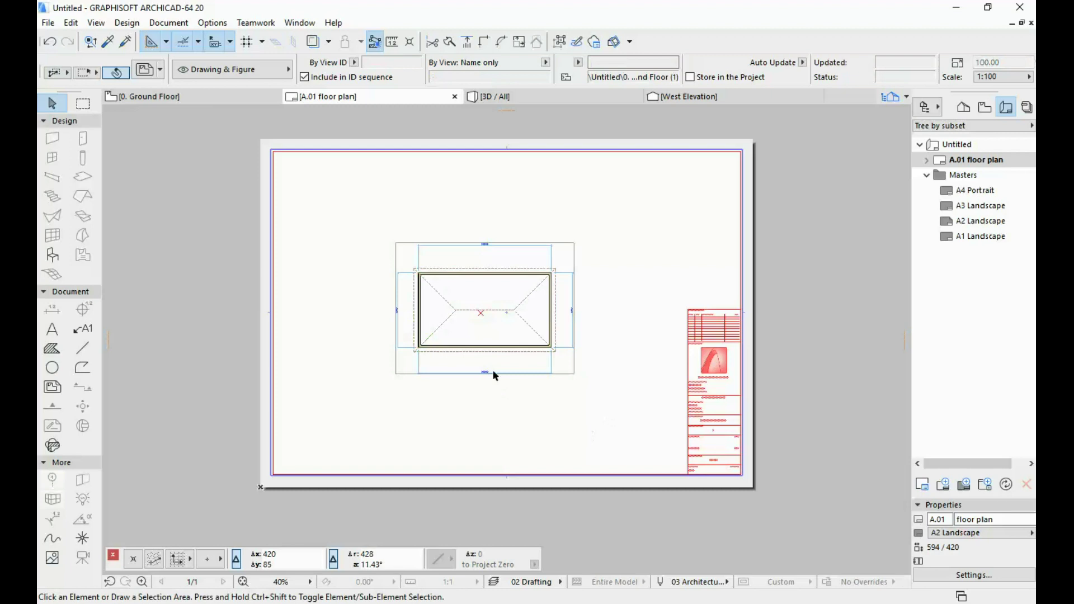
pyautogui.scroll(1, 529, 278)
pyautogui.scroll(1, 417, 228)
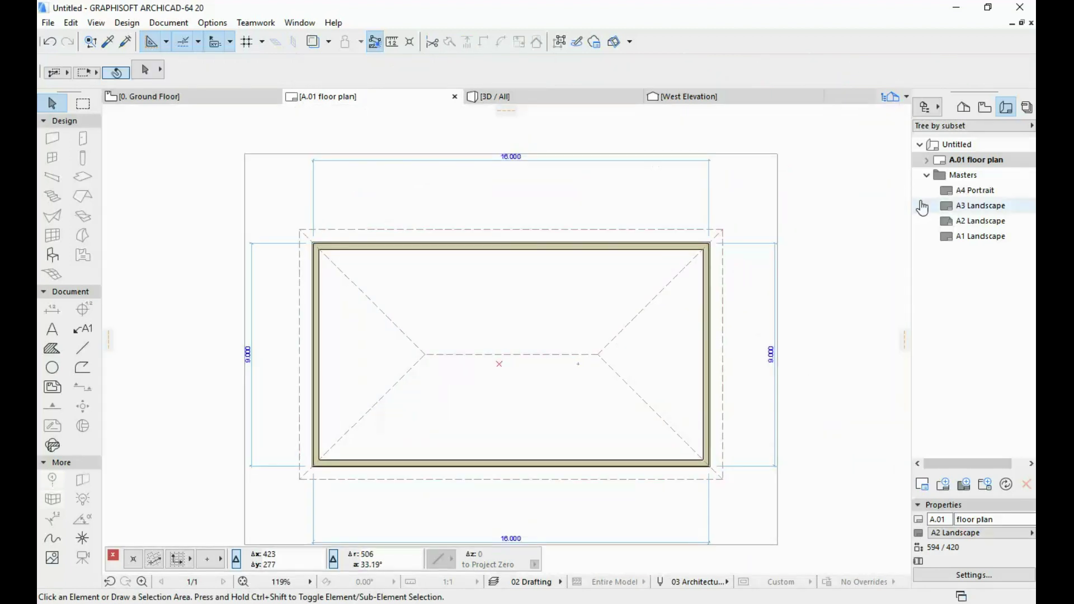
pyautogui.click(747, 172)
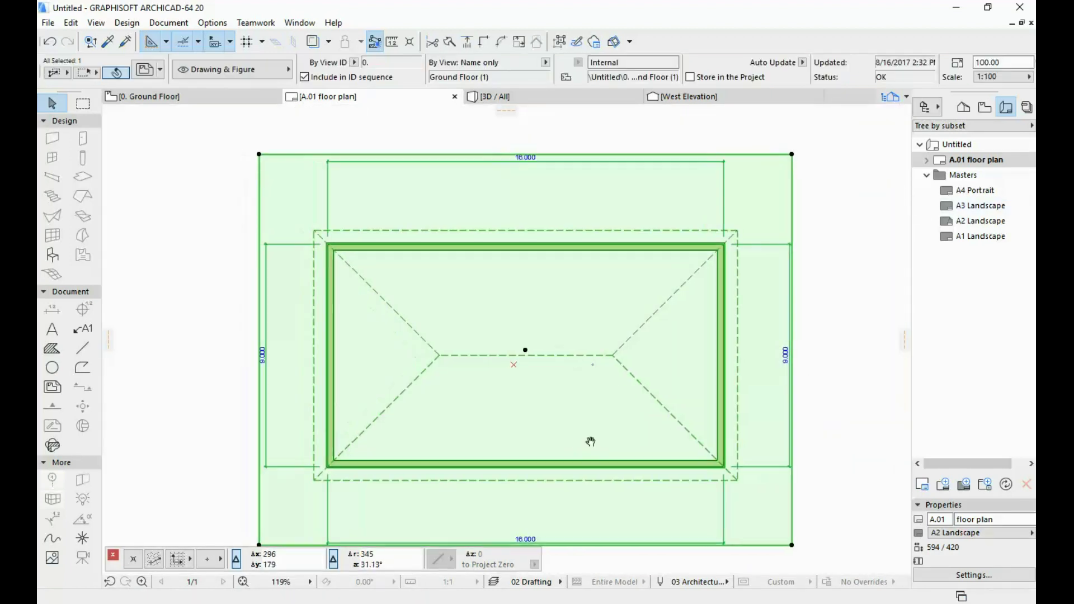
pyautogui.scroll(-2, 587, 437)
pyautogui.scroll(-2, 567, 382)
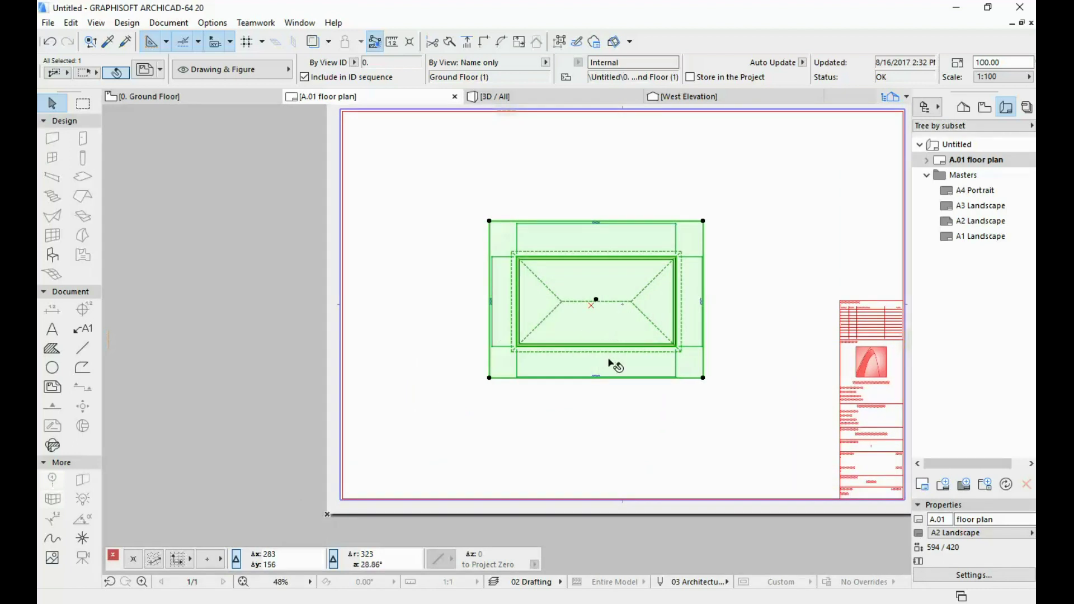
pyautogui.click(606, 305)
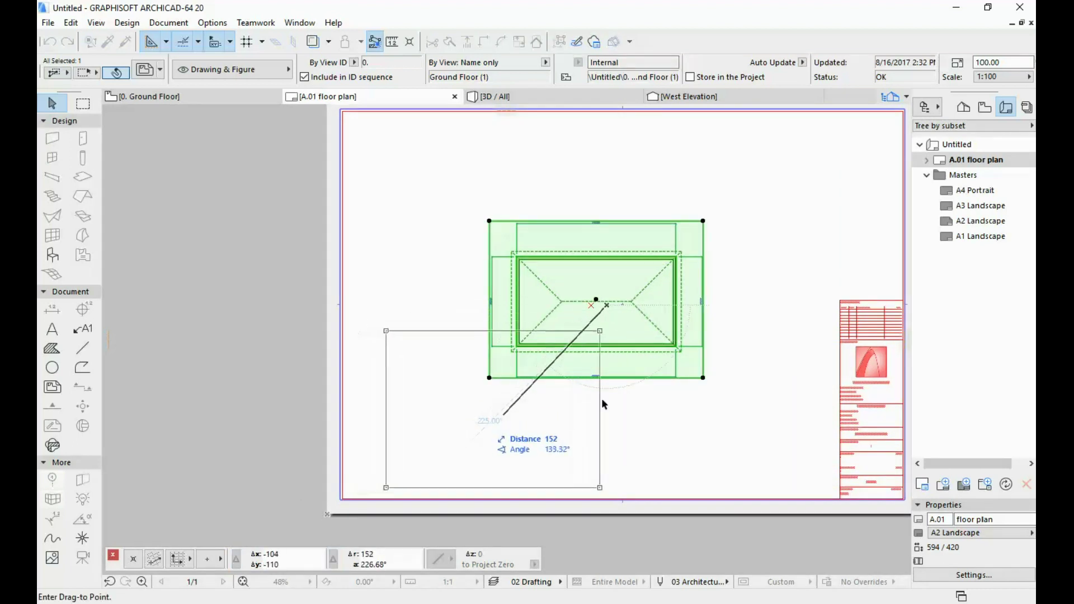
pyautogui.moveTo(620, 394); pyautogui.dragTo(470, 372, button='middle')
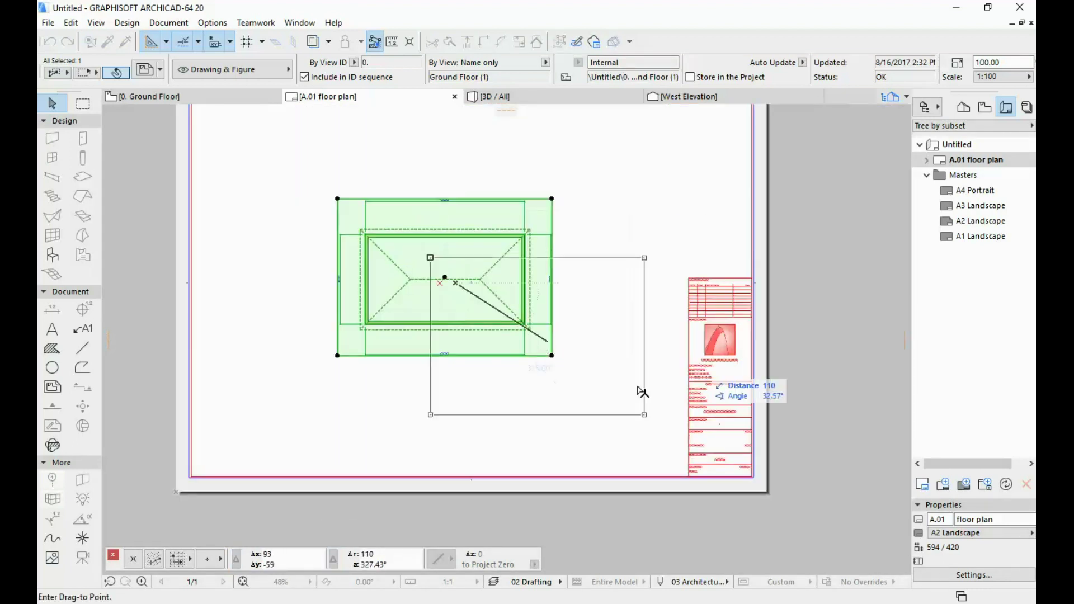
pyautogui.click(580, 390)
pyautogui.press('Escape')
pyautogui.moveTo(589, 283)
pyautogui.mouseDown(button='middle')
pyautogui.moveTo(630, 272)
pyautogui.moveTo(562, 377)
pyautogui.mouseUp(button='middle')
pyautogui.scroll(-2, 466, 211)
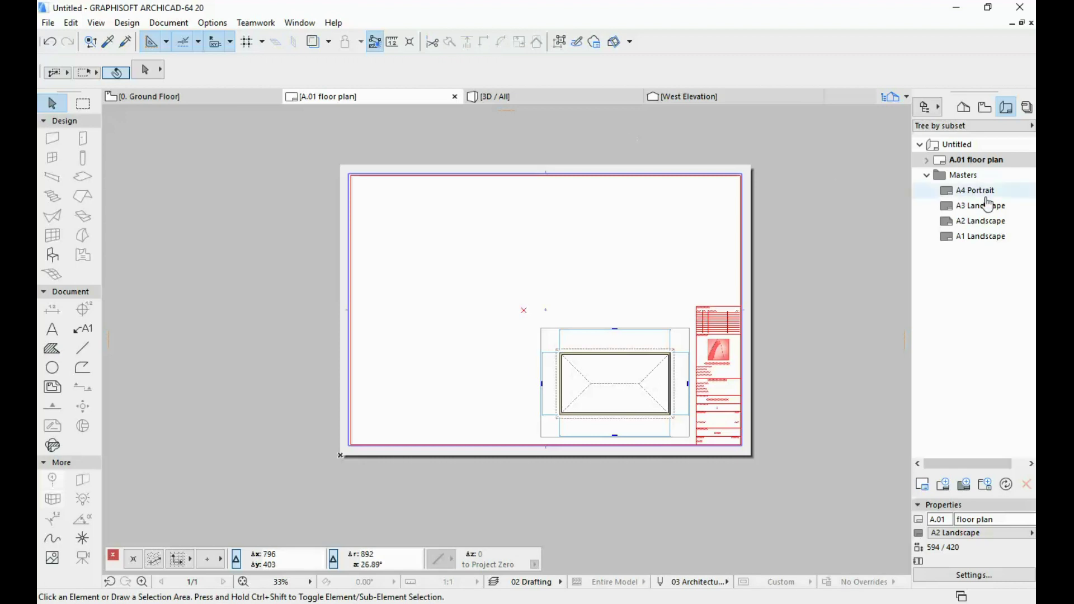
# Step: Switch A.01 to the A3 Landscape master and move the drawing left onto the sheet
pyautogui.click(948, 534)
pyautogui.click(890, 537)
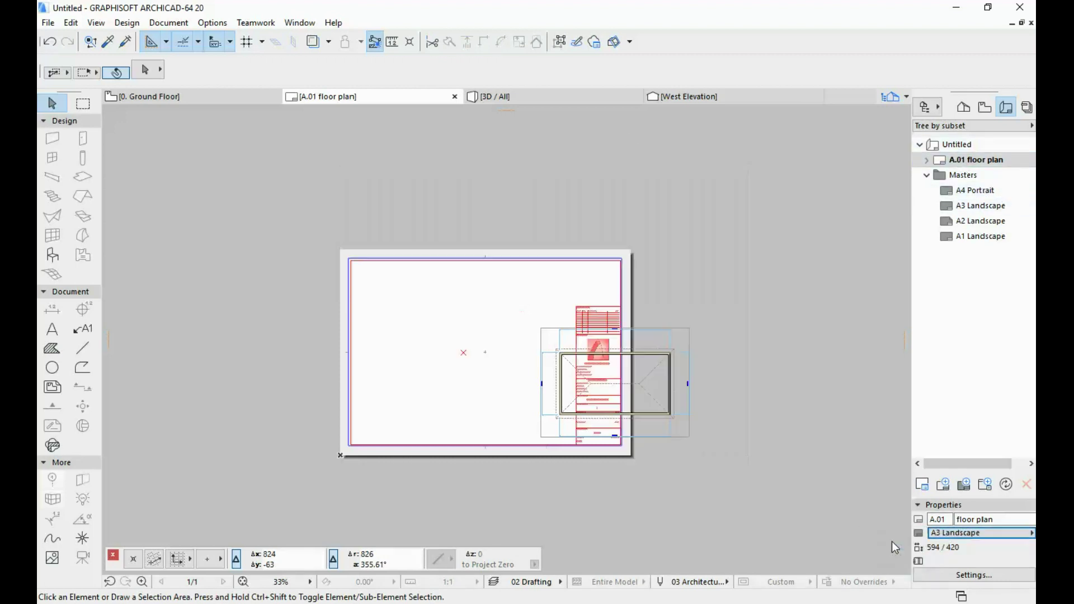
pyautogui.click(599, 416)
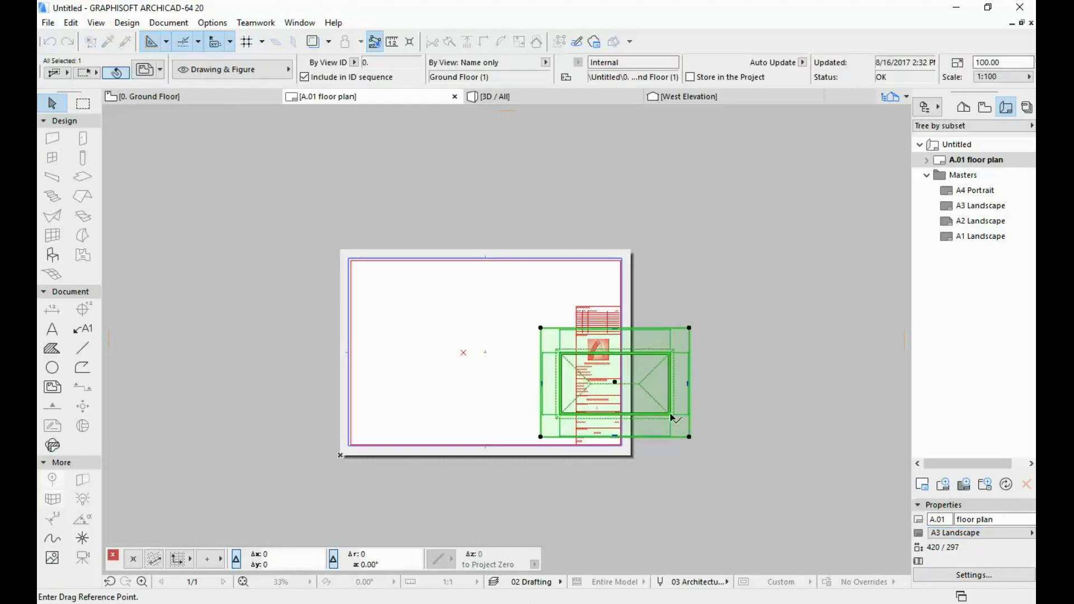
pyautogui.moveTo(689, 424); pyautogui.dragTo(395, 362)
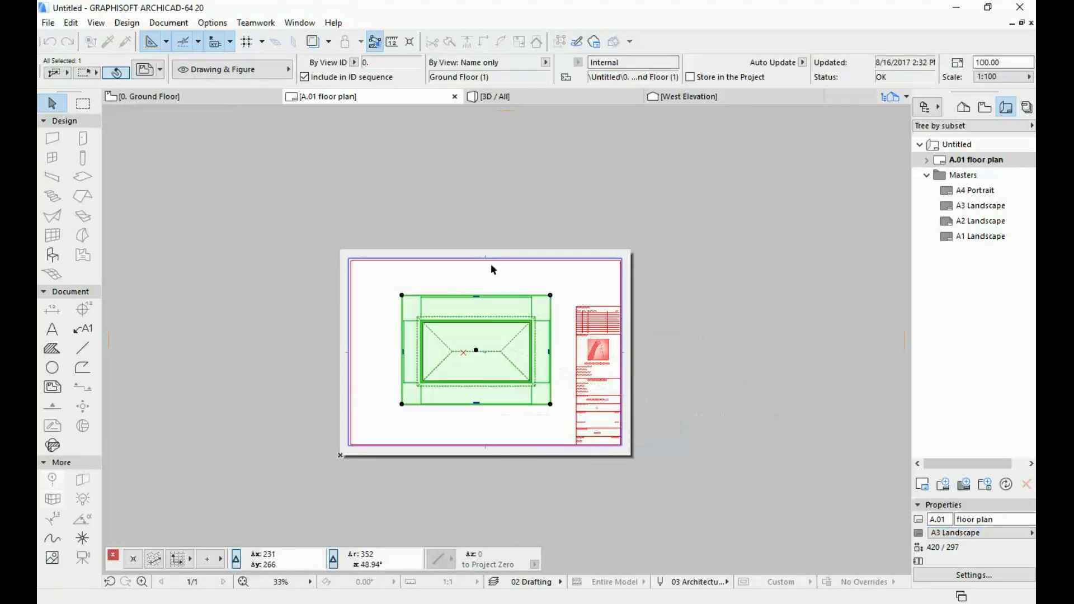
# Step: Fine-tune the floor plan drawing's position left of the title block and deselect it
pyautogui.moveTo(459, 297); pyautogui.dragTo(480, 288)
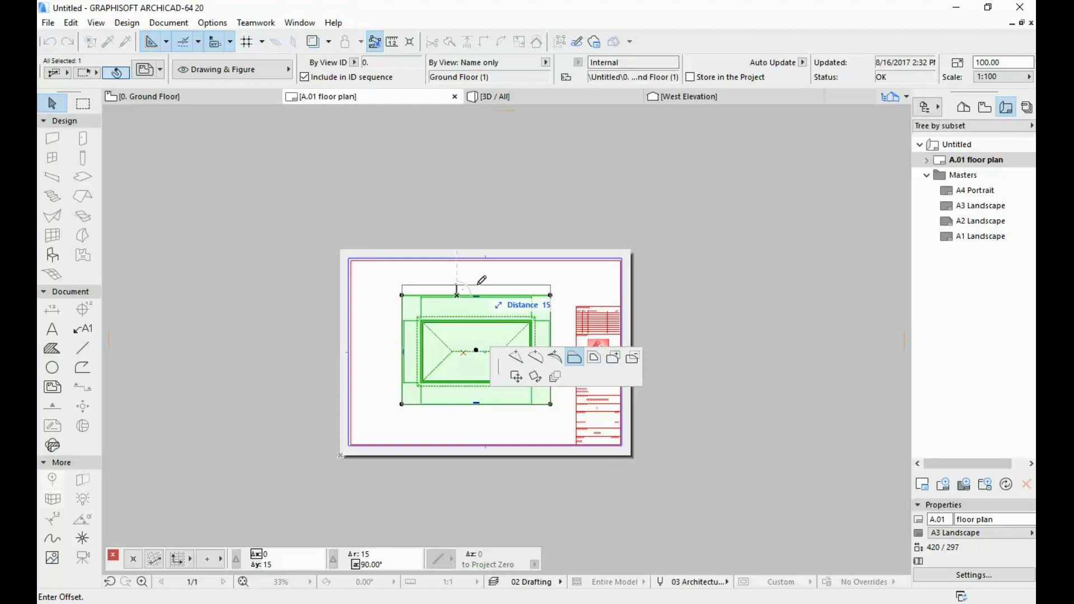
pyautogui.click(478, 288)
pyautogui.scroll(2, 537, 336)
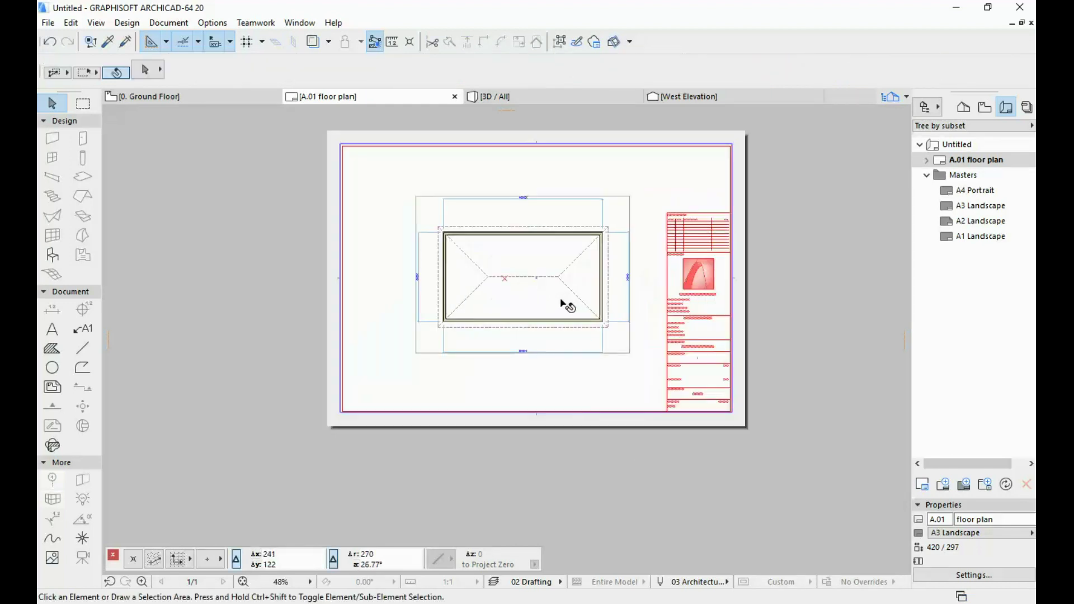
pyautogui.moveTo(537, 336); pyautogui.dragTo(560, 319, button='middle')
pyautogui.click(561, 320)
pyautogui.moveTo(546, 277); pyautogui.dragTo(536, 282, button='middle')
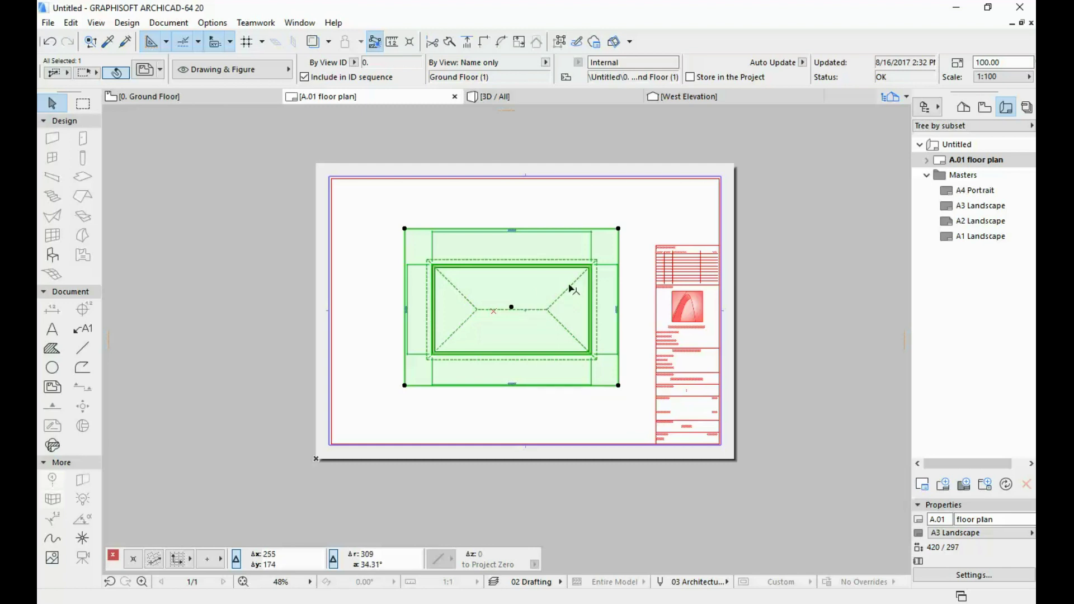
pyautogui.press('Escape')
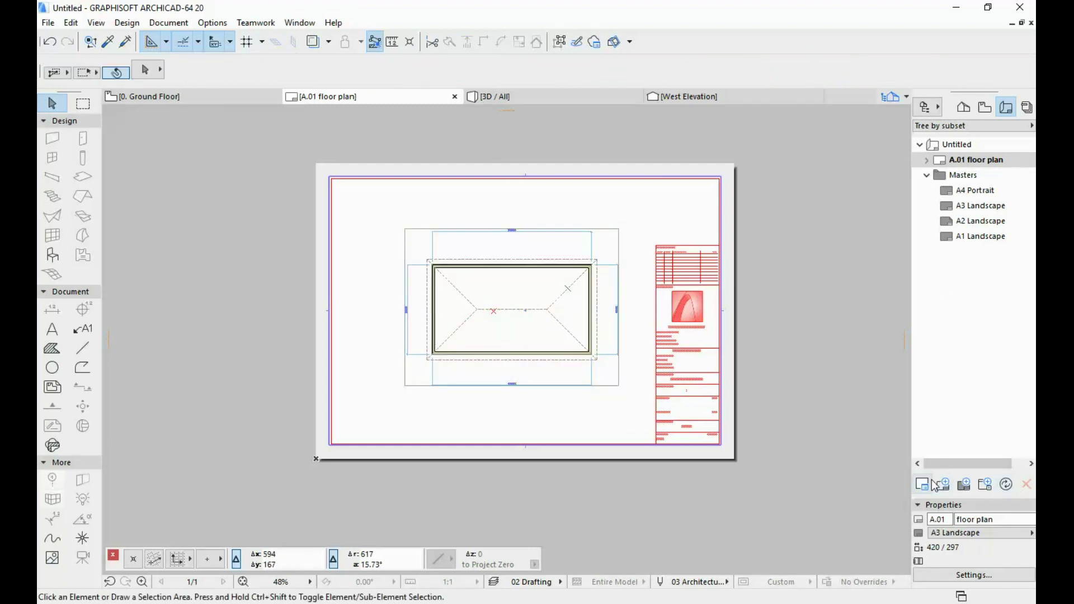
# Step: Create the A.02 ELEVATIONS layout and rename A.01 to FLOOR PLAN
pyautogui.click(943, 484)
pyautogui.write('ELEVATION')
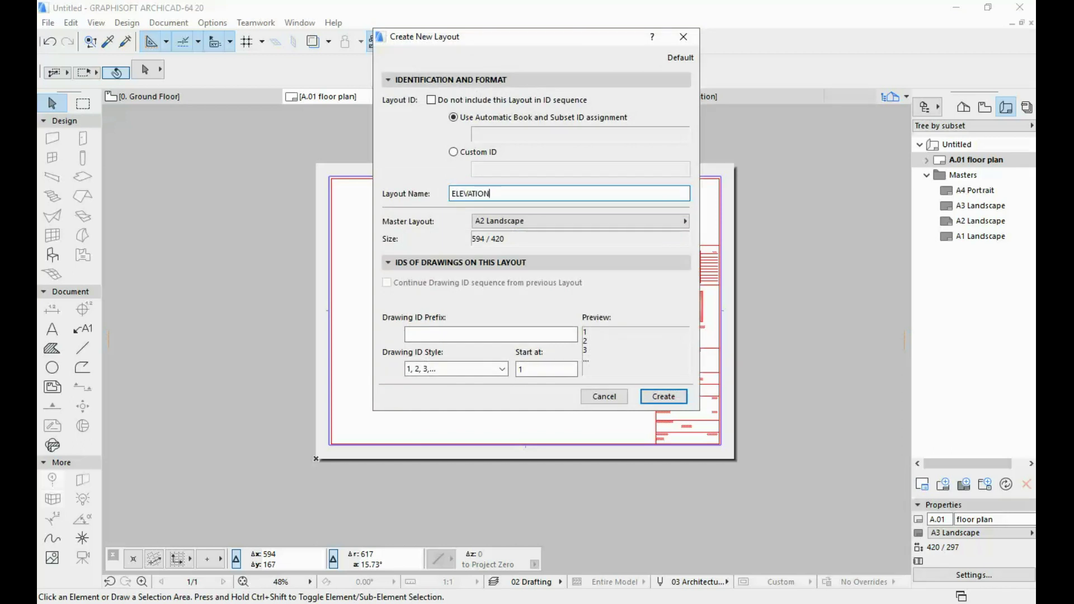
pyautogui.write('S')
pyautogui.press('Return')
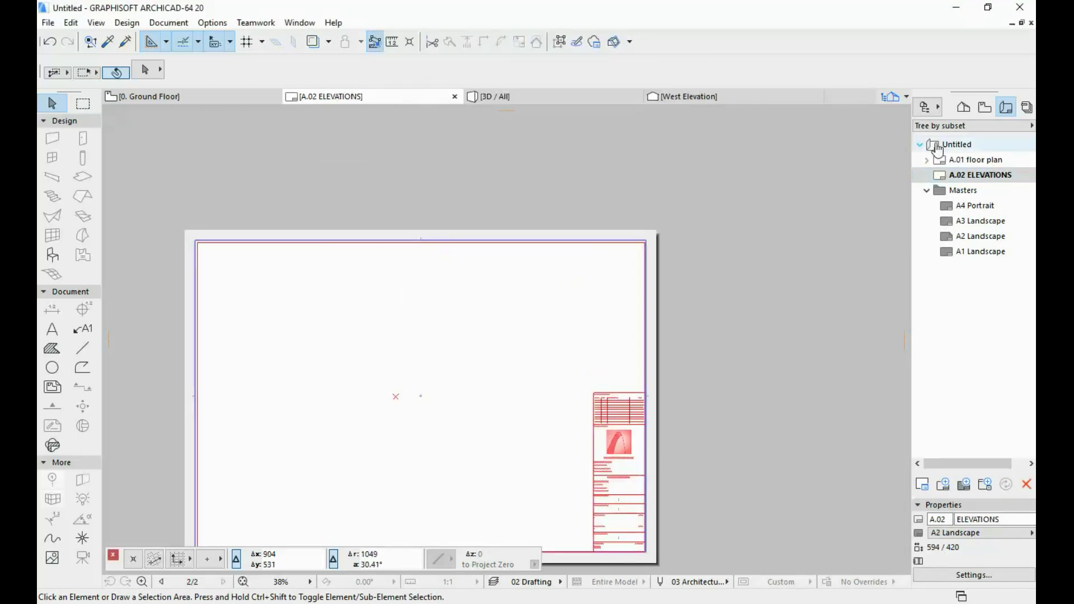
pyautogui.click(975, 160)
pyautogui.write('FLOOR PLAN')
pyautogui.click(974, 519)
pyautogui.moveTo(963, 519); pyautogui.dragTo(702, 466)
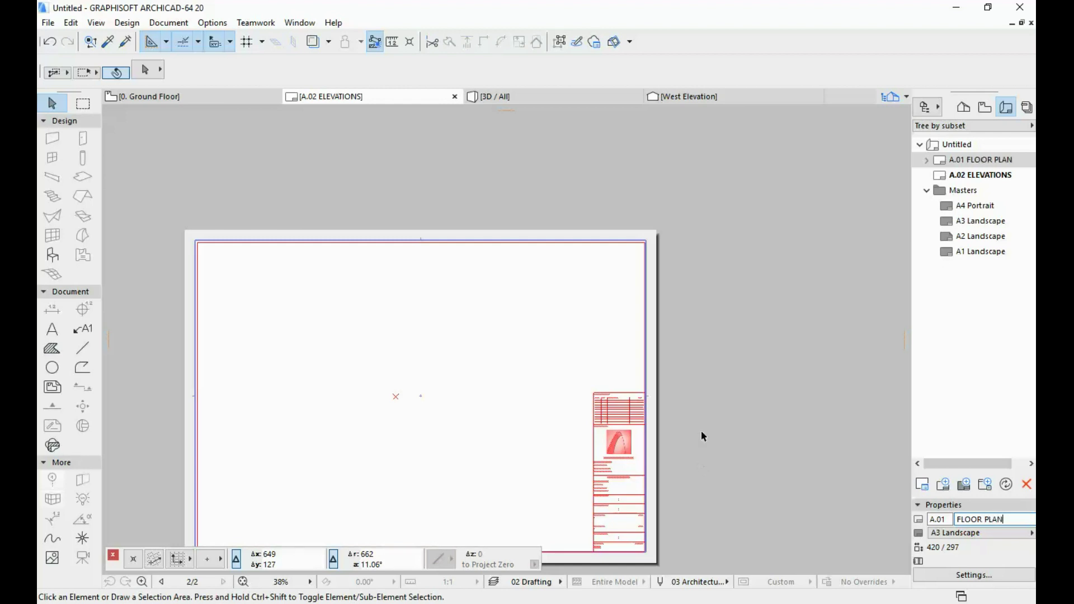
# Step: Open the blank A.02 ELEVATIONS layout and centre its sheet in view
pyautogui.click(980, 175)
pyautogui.moveTo(398, 399); pyautogui.dragTo(533, 303, button='middle')
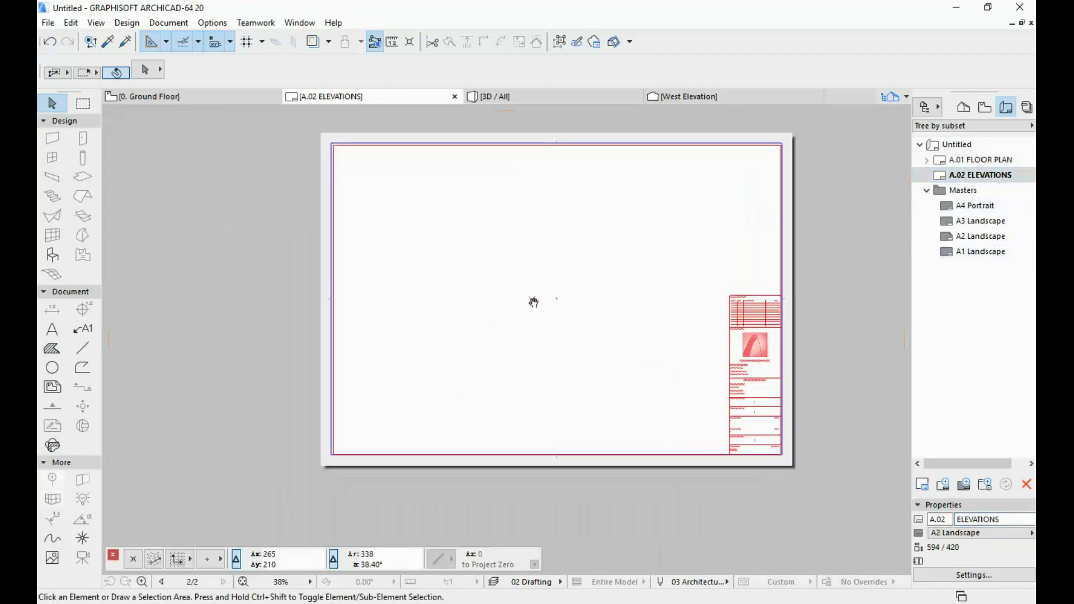
pyautogui.scroll(2, 534, 302)
pyautogui.moveTo(534, 298); pyautogui.dragTo(870, 311)
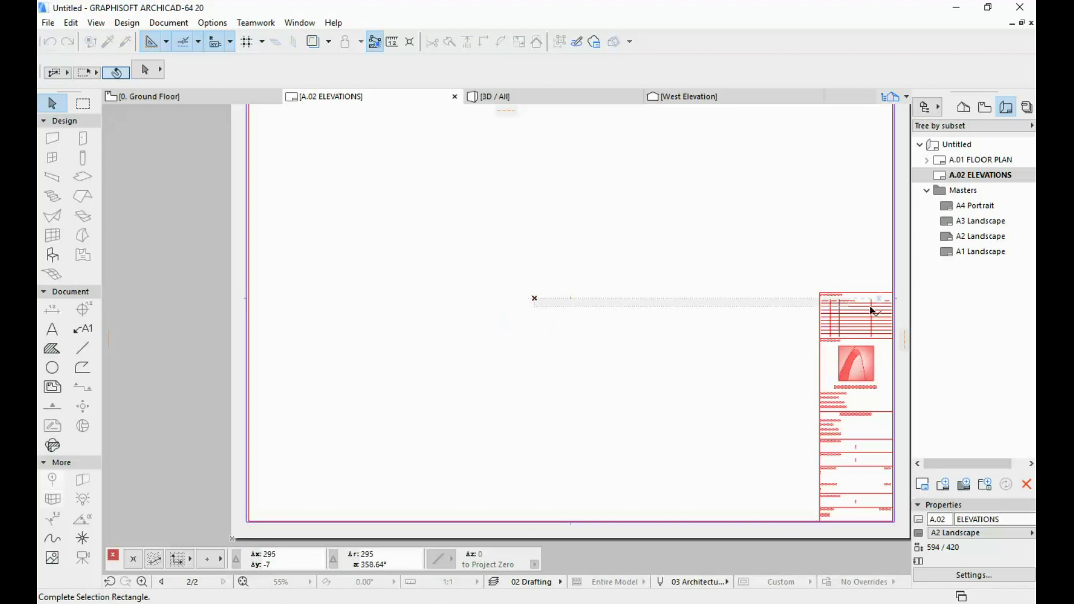
pyautogui.scroll(-2, 583, 265)
pyautogui.scroll(-1, 537, 313)
pyautogui.moveTo(537, 313); pyautogui.dragTo(485, 338, button='middle')
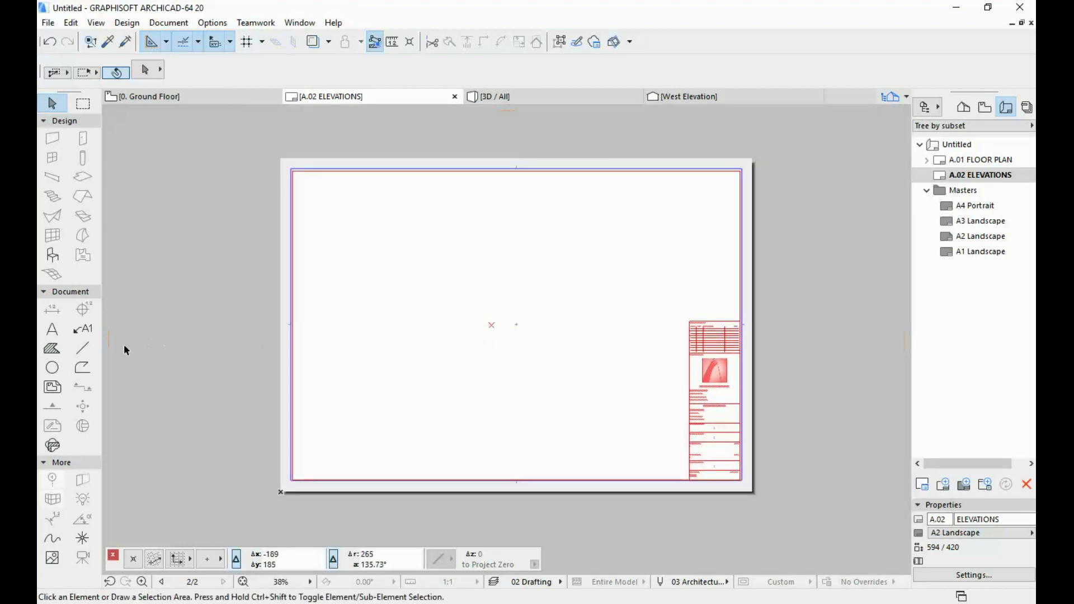
# Step: Open East Elevation from the Project Map and place it on the A.02 ELEVATIONS sheet
pyautogui.click(963, 110)
pyautogui.doubleClick(978, 233)
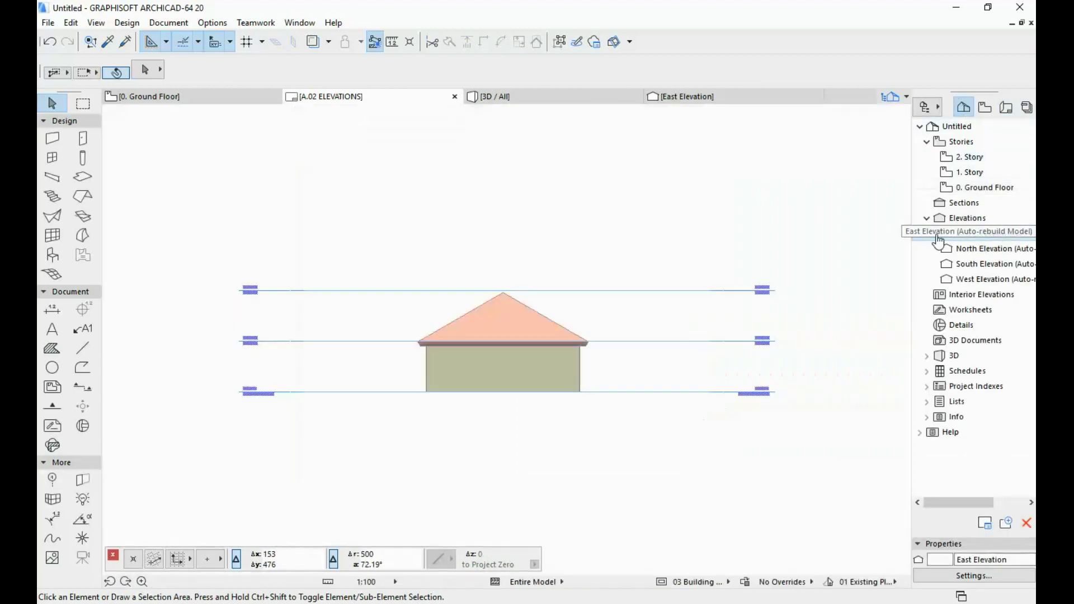
pyautogui.scroll(2, 502, 330)
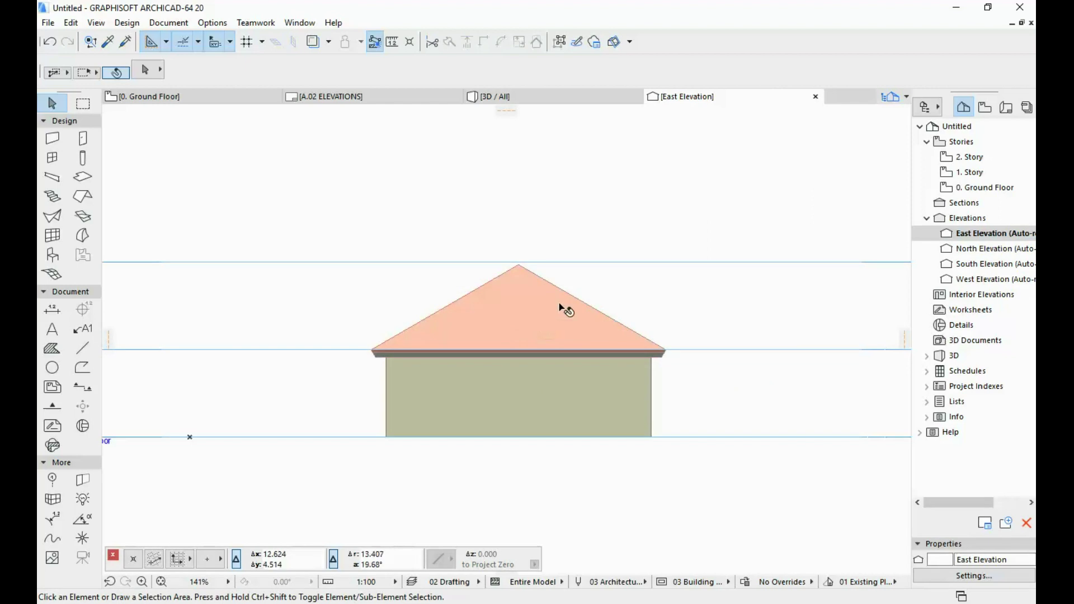
pyautogui.scroll(1, 566, 311)
pyautogui.rightClick(513, 189)
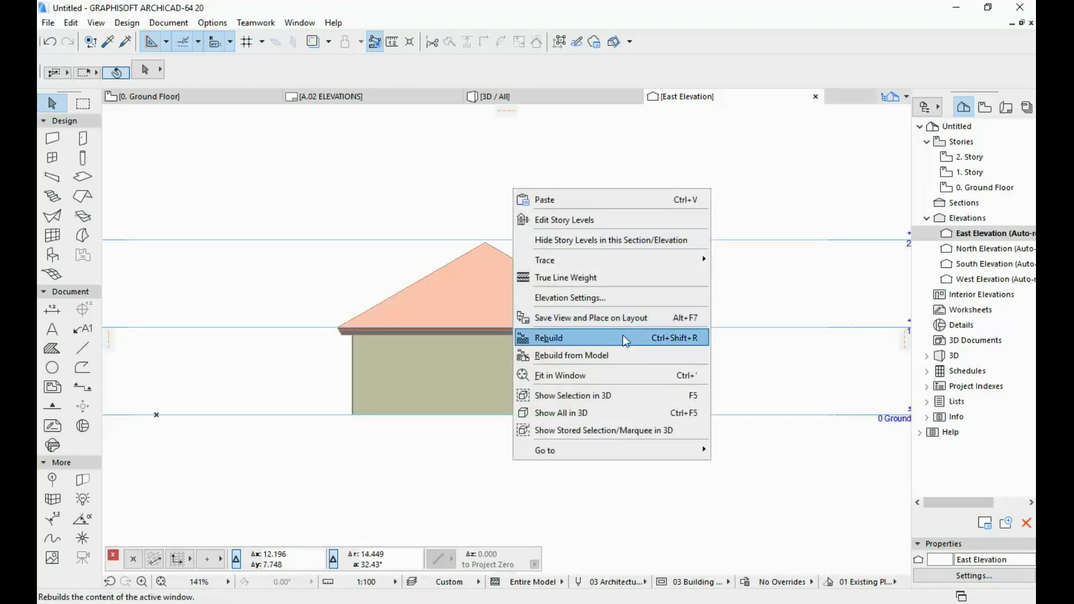
pyautogui.click(590, 317)
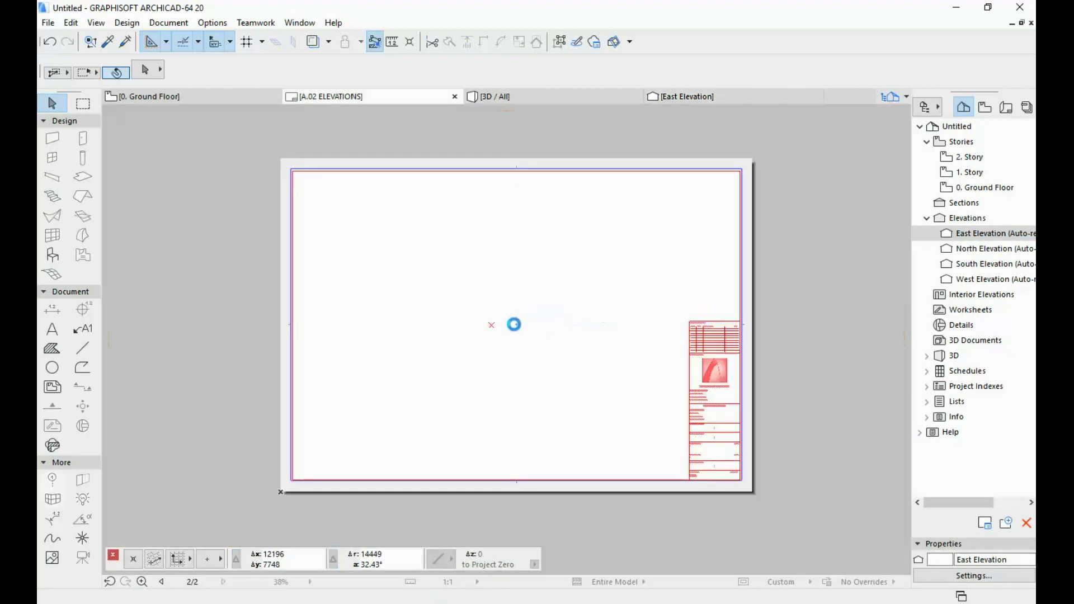
pyautogui.click(385, 242)
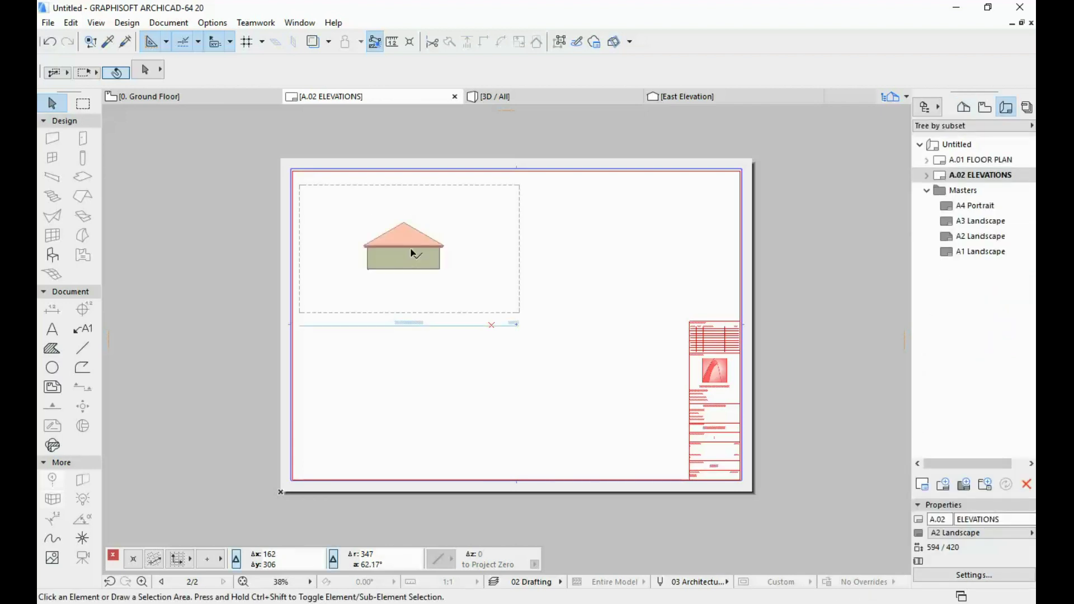
# Step: Set the East Elevation drawing to No Title and Fit Frame to drawing, then move it top-left
pyautogui.click(411, 245)
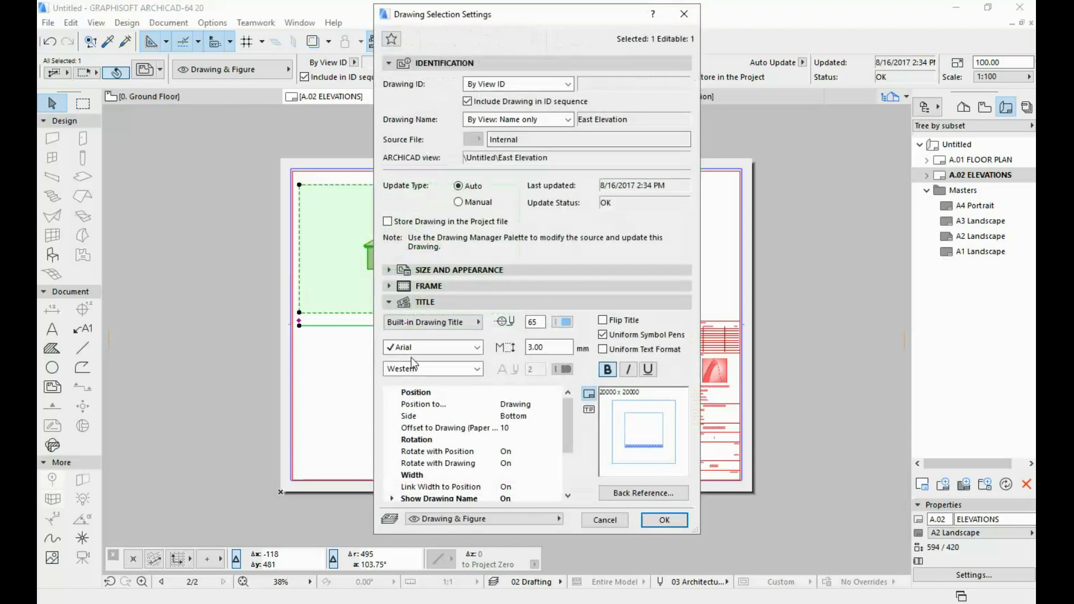
pyautogui.click(432, 321)
pyautogui.click(530, 321)
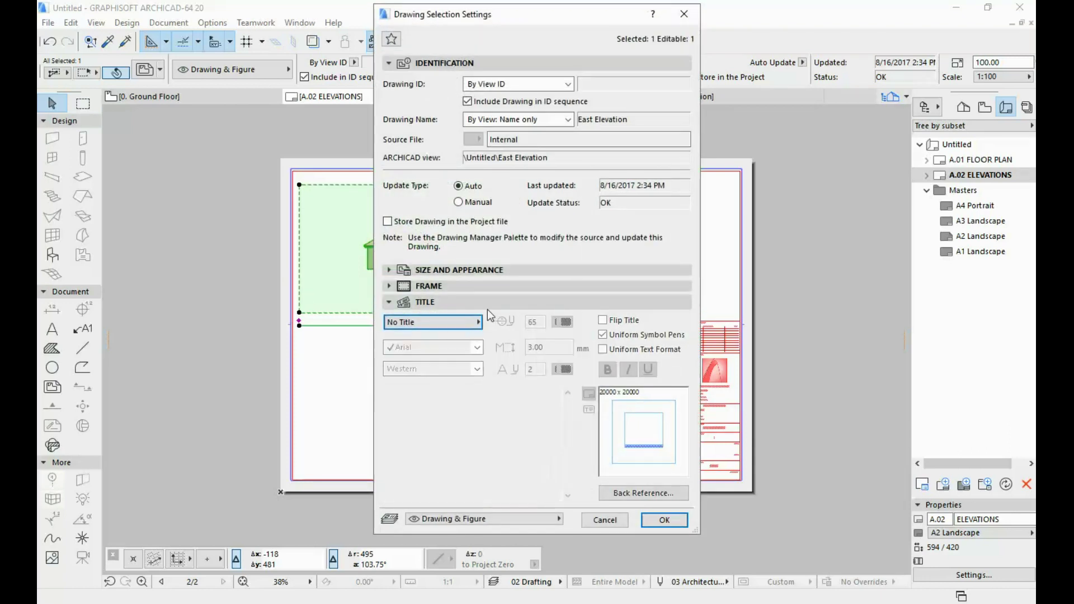
pyautogui.click(432, 285)
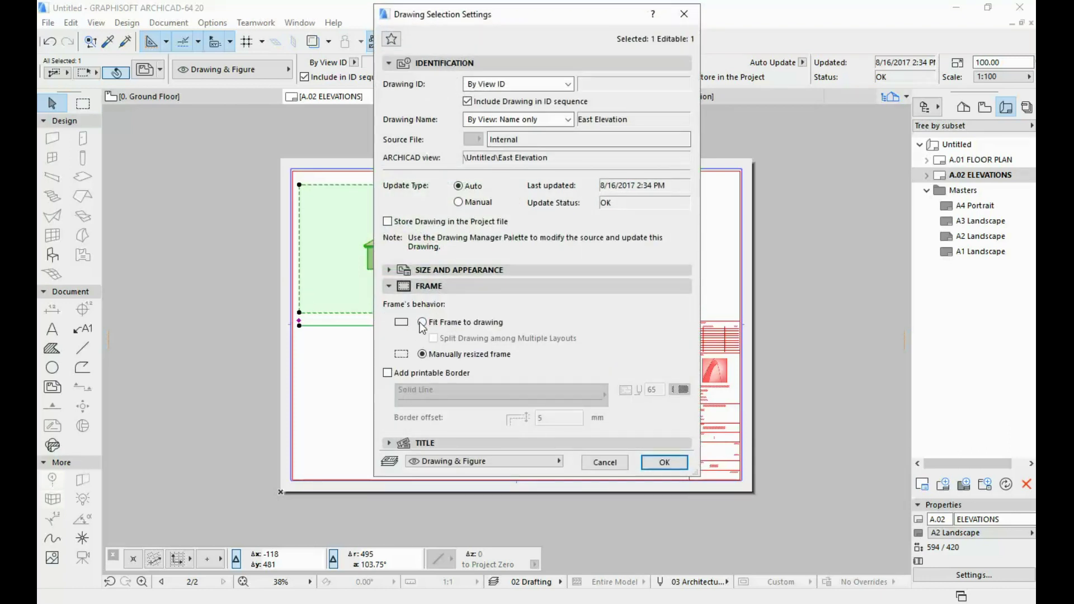
pyautogui.click(421, 322)
pyautogui.click(664, 463)
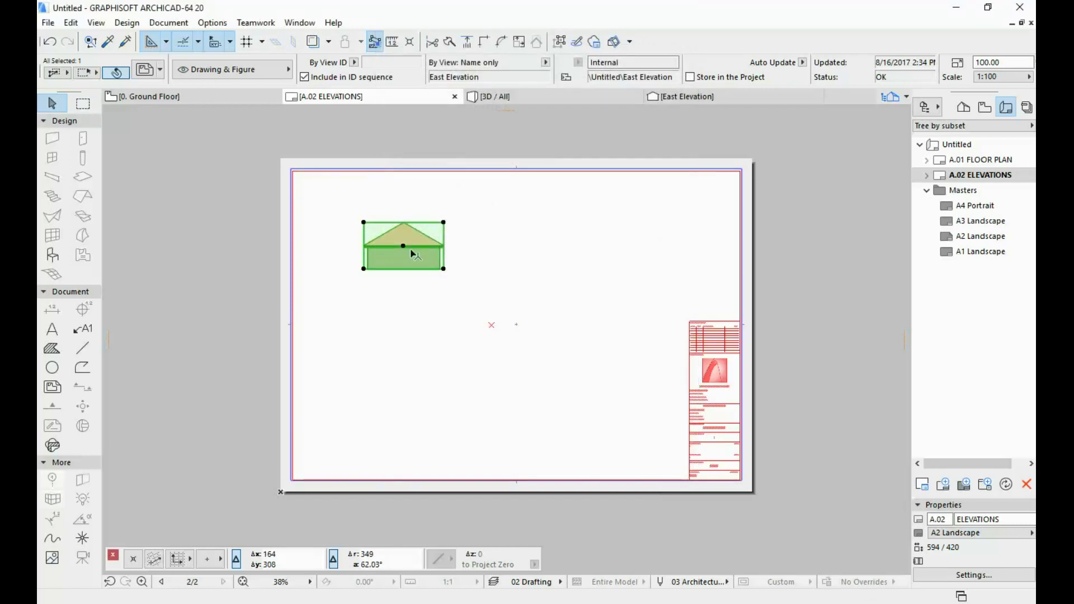
pyautogui.scroll(2, 411, 255)
pyautogui.scroll(1, 394, 235)
pyautogui.moveTo(373, 238); pyautogui.dragTo(277, 193)
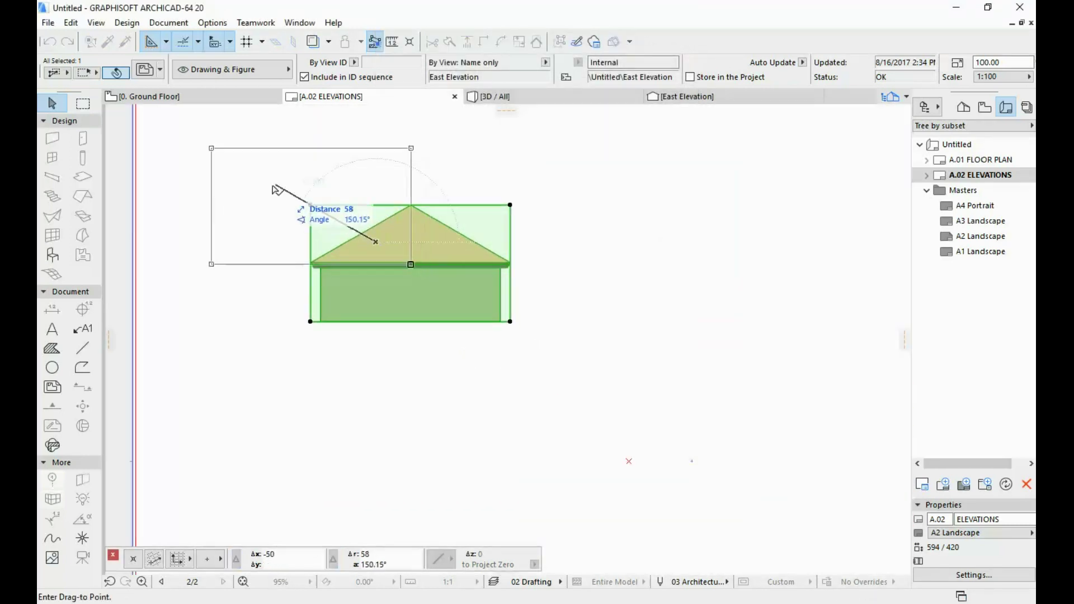
pyautogui.scroll(-3, 354, 220)
pyautogui.click(353, 221)
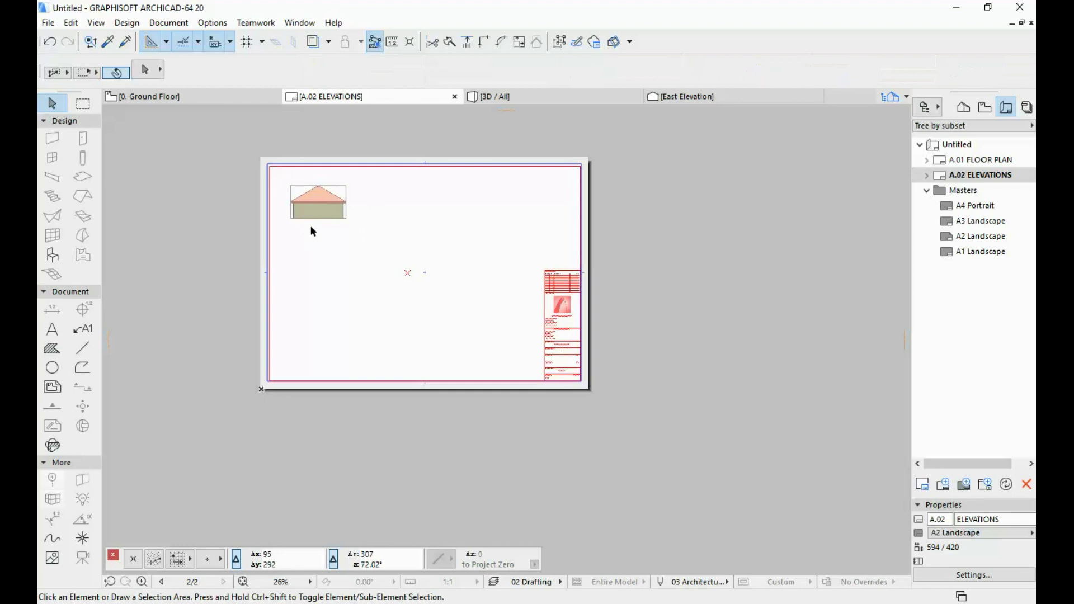
pyautogui.scroll(1, 310, 225)
# Step: Place the North, South and West elevation drawings on the A.02 ELEVATIONS layout
pyautogui.click(963, 108)
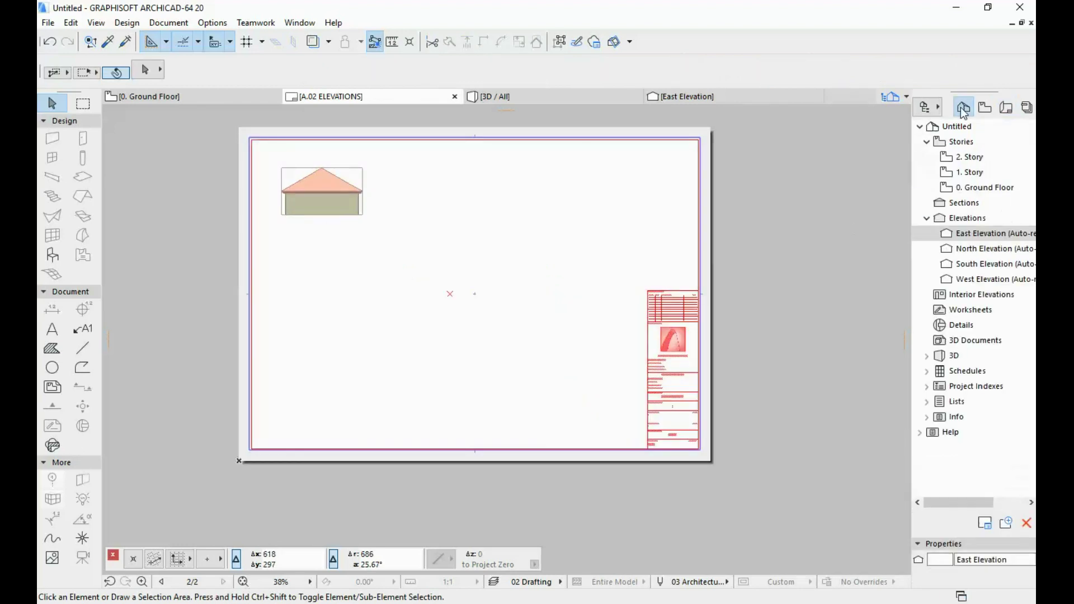
pyautogui.doubleClick(995, 249)
pyautogui.click(991, 263)
pyautogui.doubleClick(991, 262)
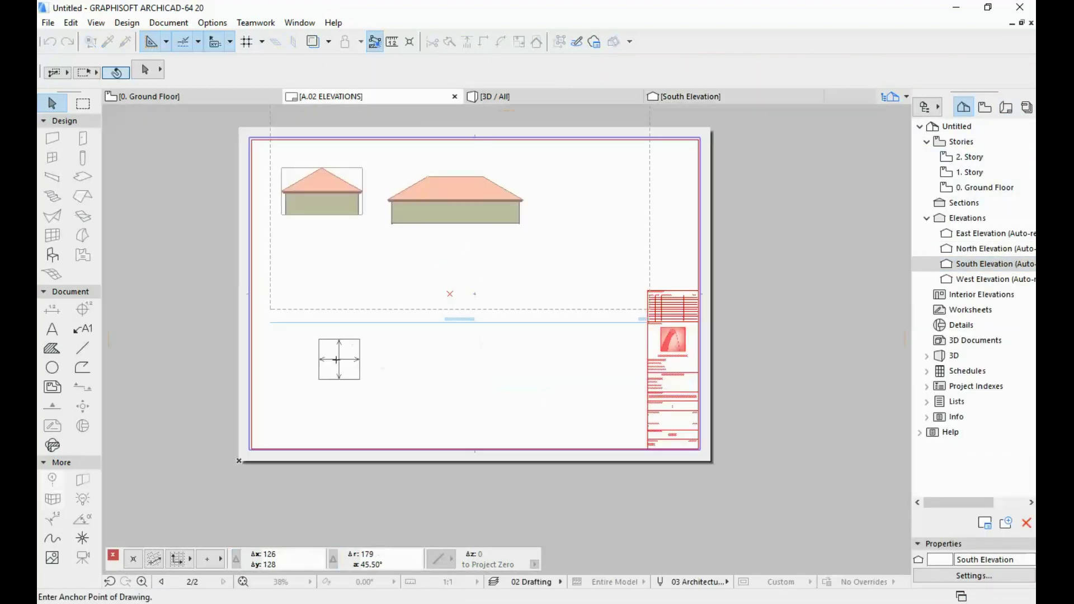
pyautogui.click(1005, 108)
pyautogui.hotkey('ctrl', 'a')
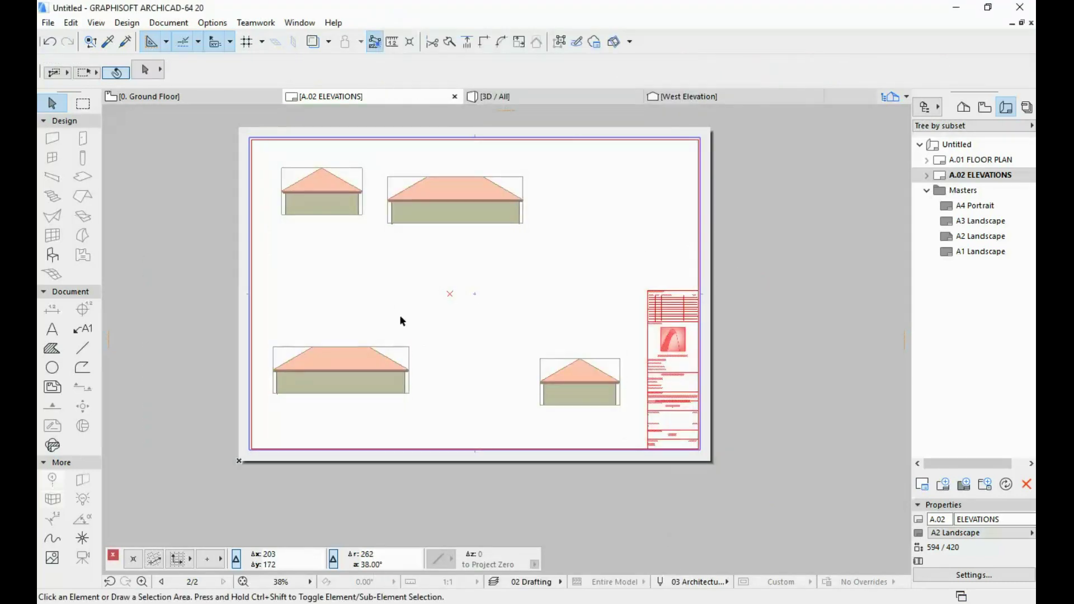
# Step: Move the South Elevation to bottom middle and North Elevation above the bottom-right drawing
pyautogui.click(367, 372)
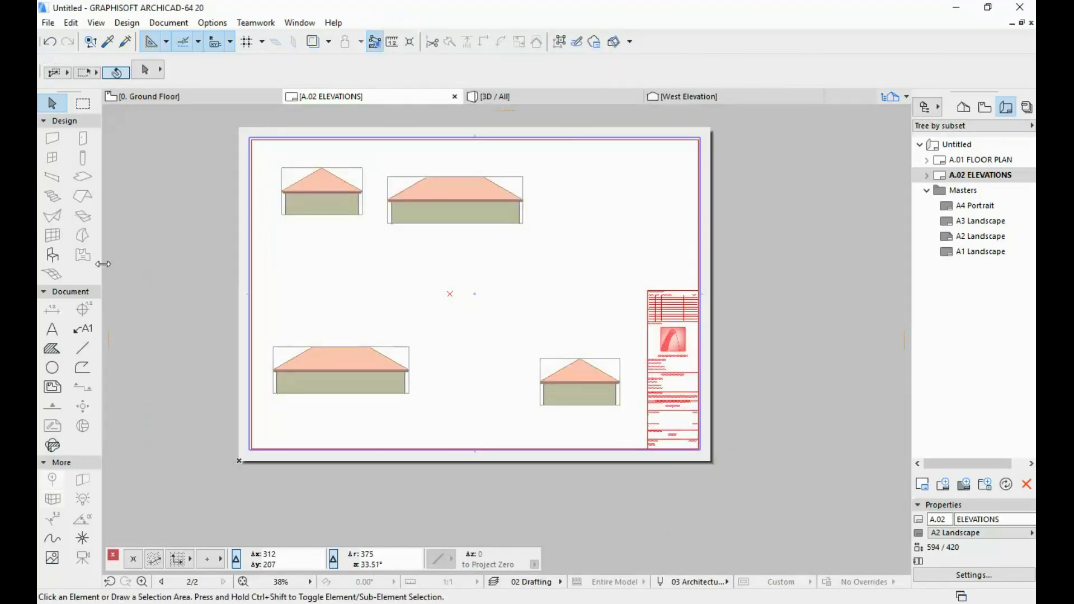
pyautogui.click(366, 372)
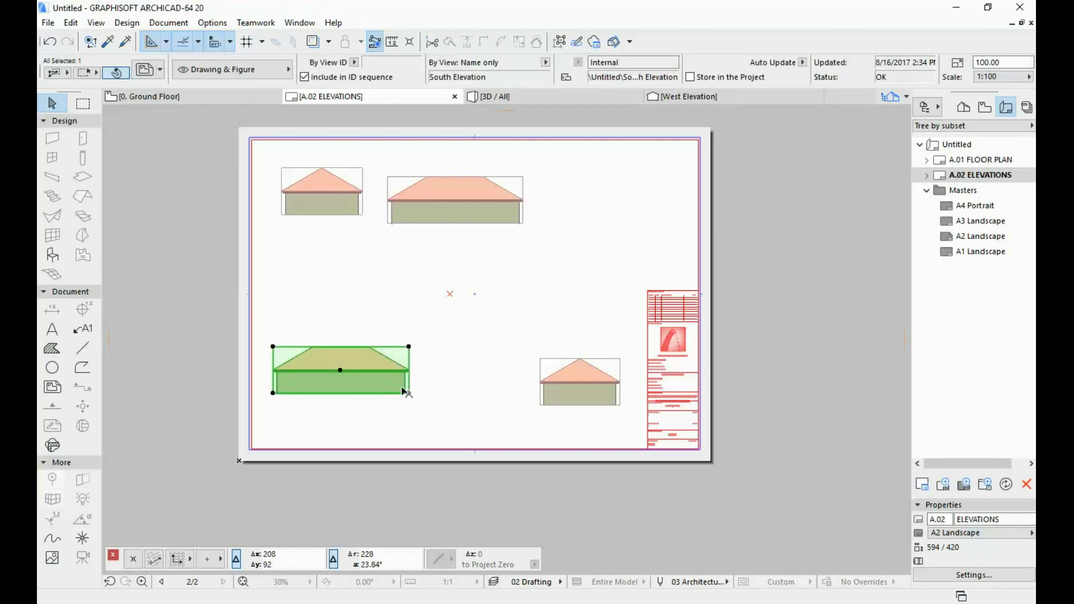
pyautogui.moveTo(406, 387); pyautogui.dragTo(525, 402)
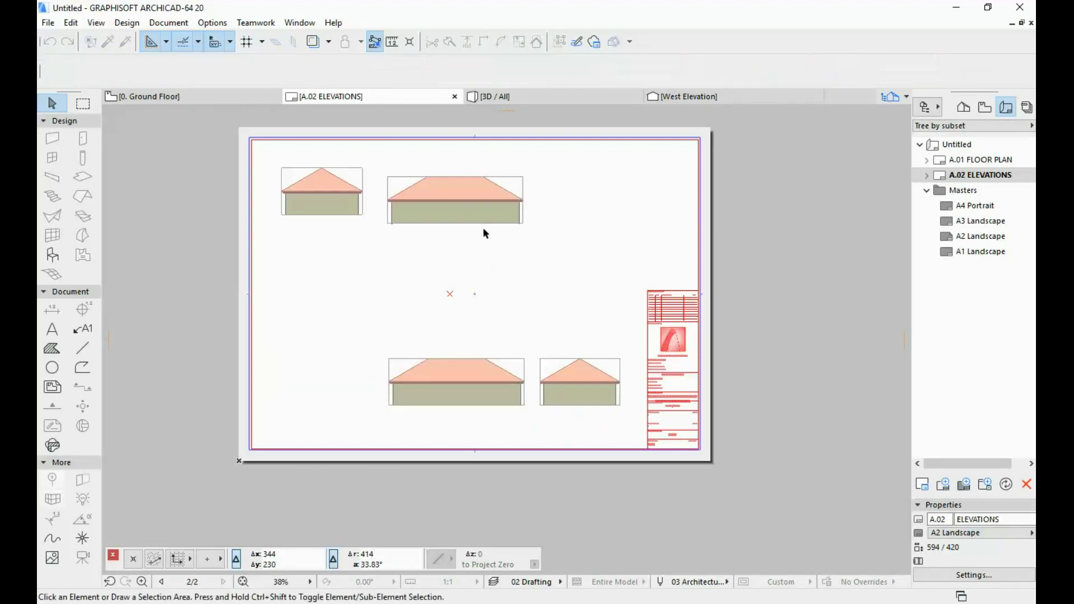
pyautogui.click(482, 211)
pyautogui.moveTo(486, 230); pyautogui.dragTo(579, 328)
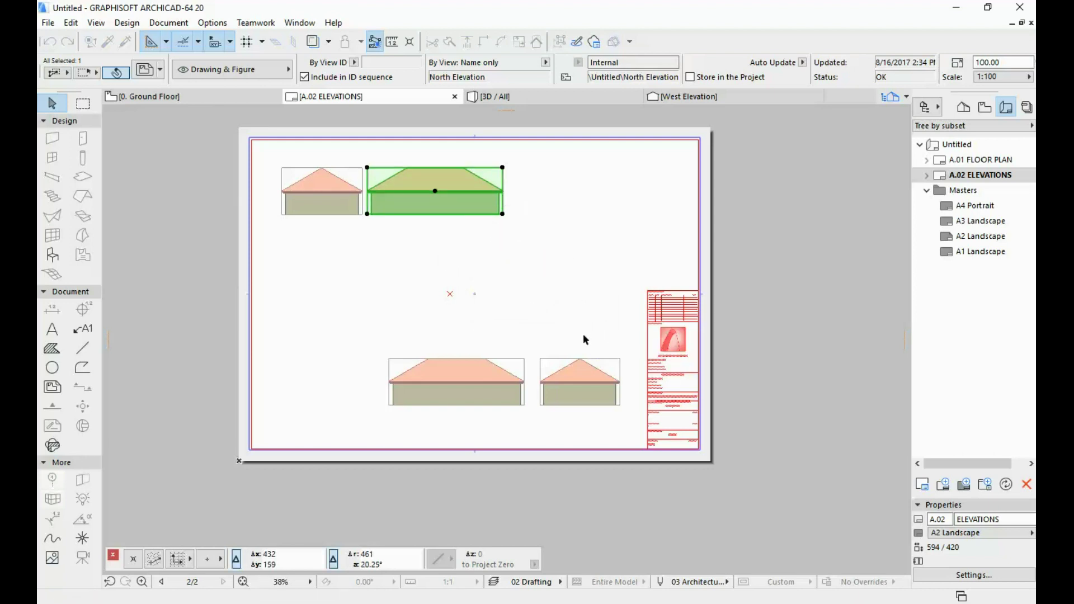
pyautogui.moveTo(502, 214); pyautogui.dragTo(616, 348)
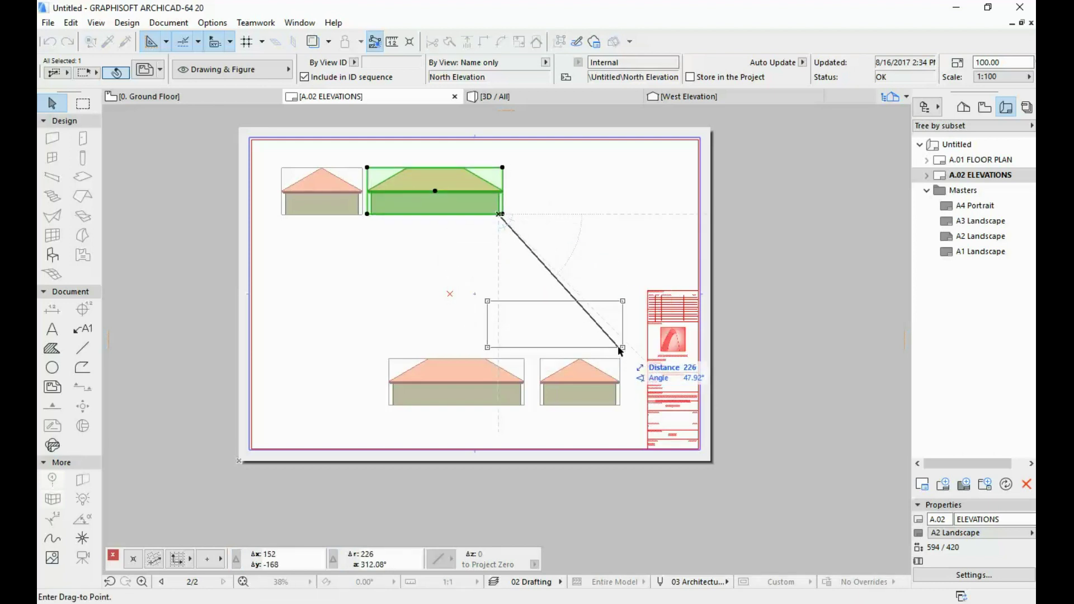
pyautogui.click(615, 344)
# Step: Move the East Elevation beside the North Elevation to complete the two-by-two block
pyautogui.click(348, 201)
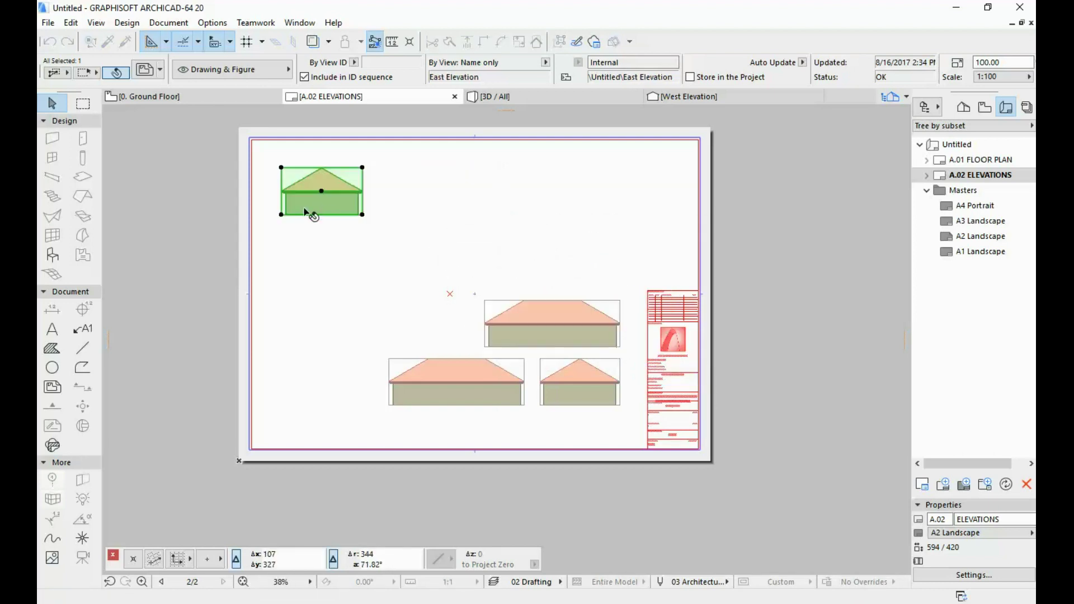
pyautogui.click(308, 200)
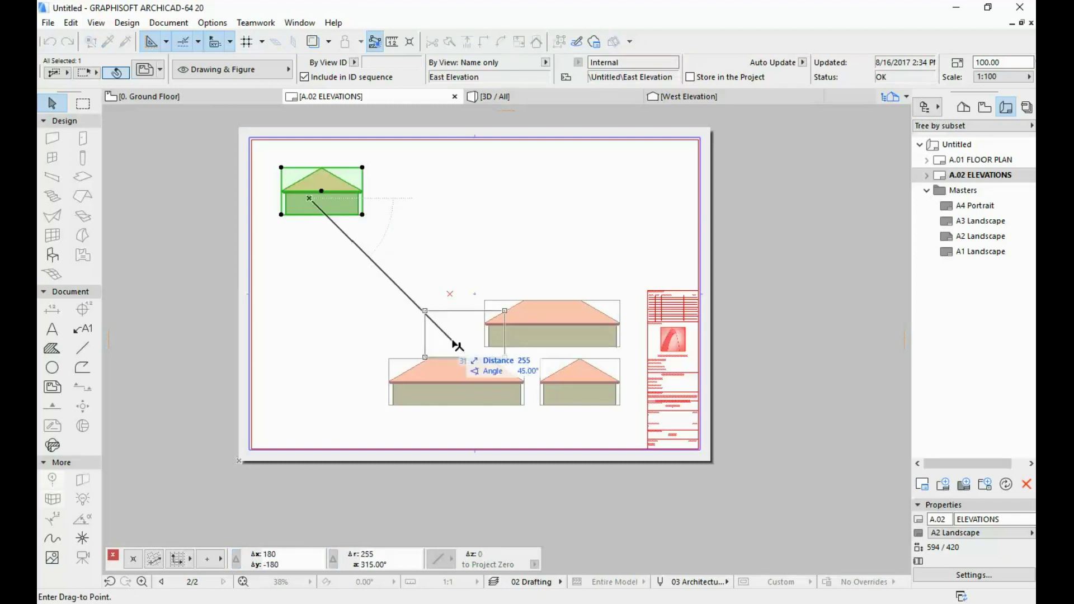
pyautogui.click(418, 335)
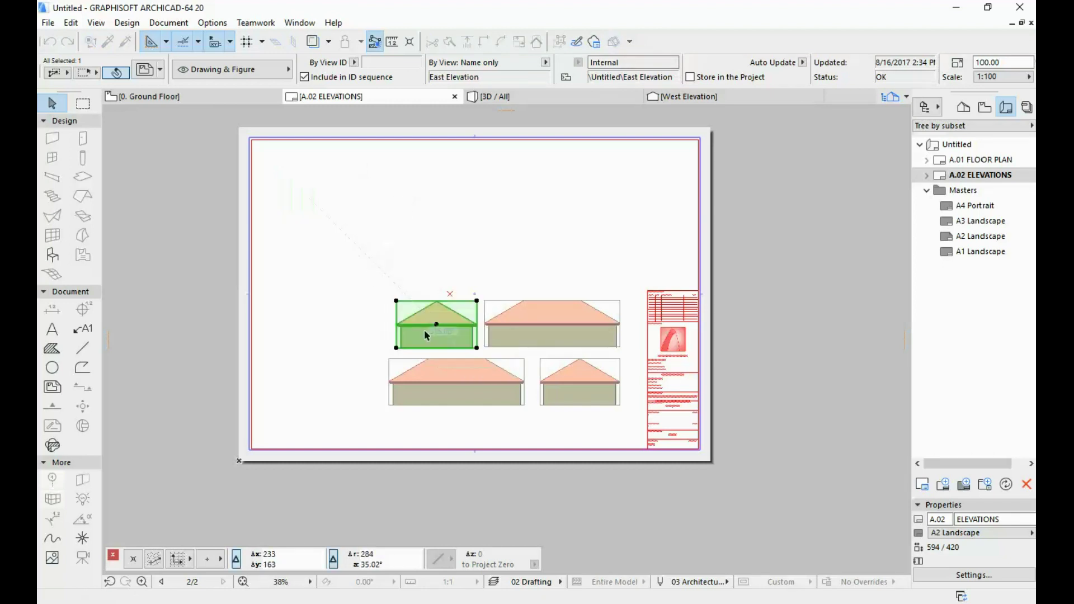
pyautogui.click(395, 350)
pyautogui.click(388, 352)
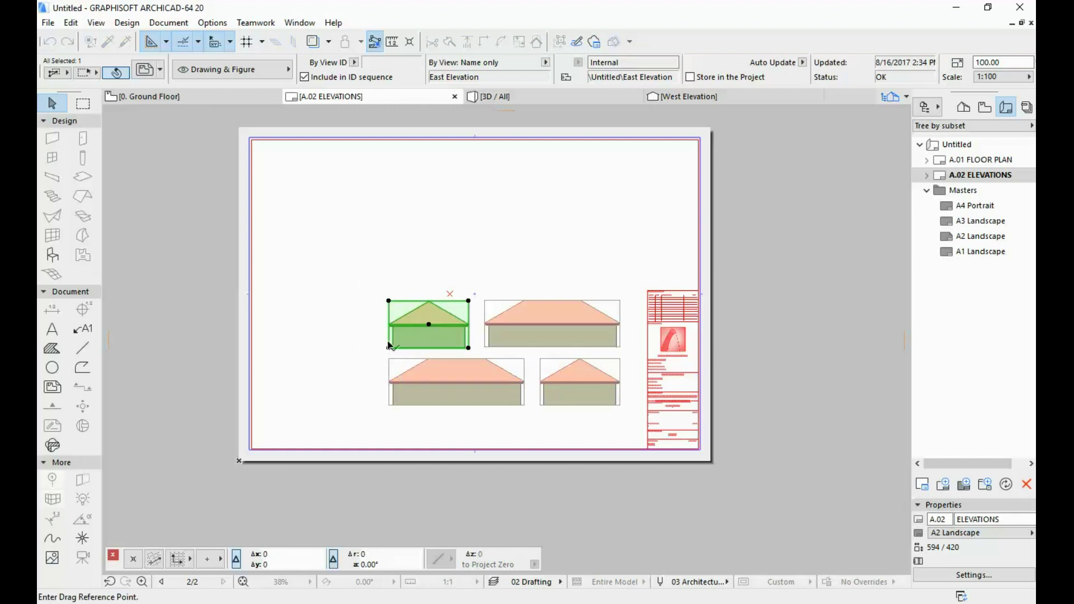
pyautogui.click(389, 353)
pyautogui.press('Escape')
pyautogui.press('Escape')
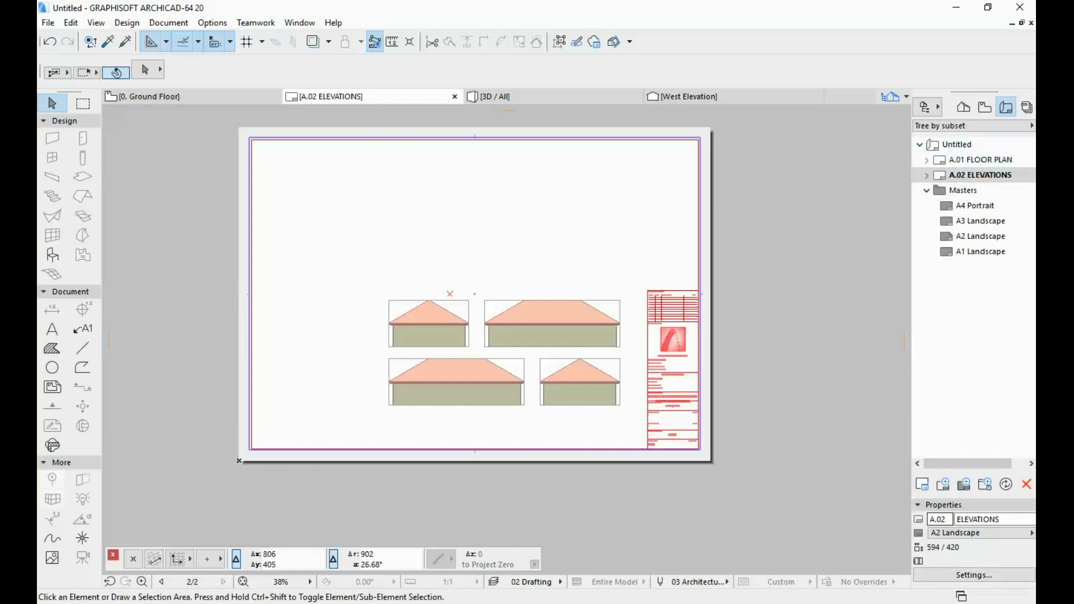
pyautogui.click(973, 532)
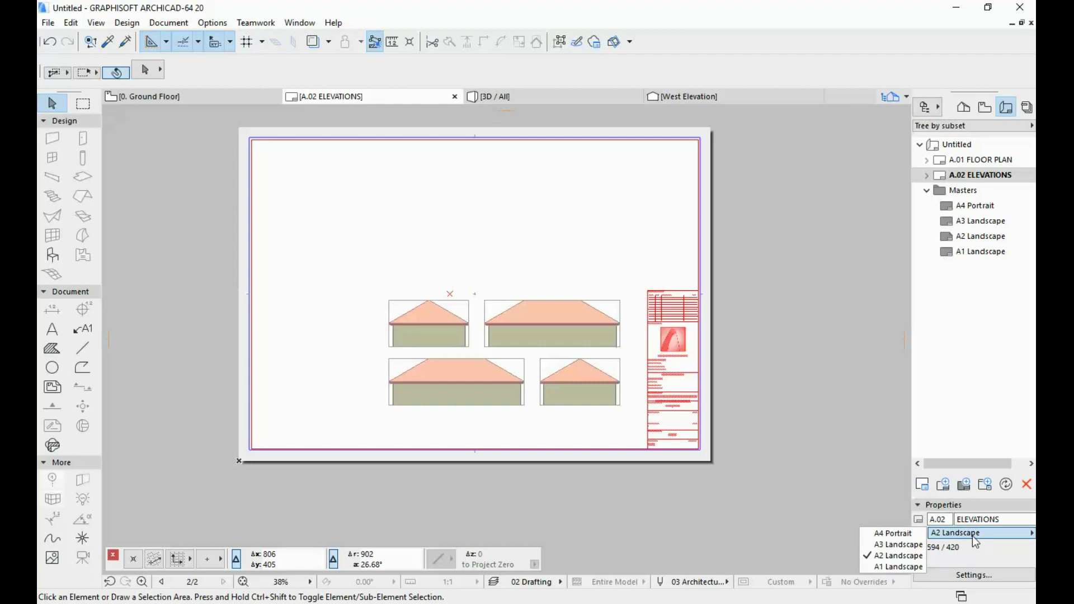
pyautogui.click(898, 545)
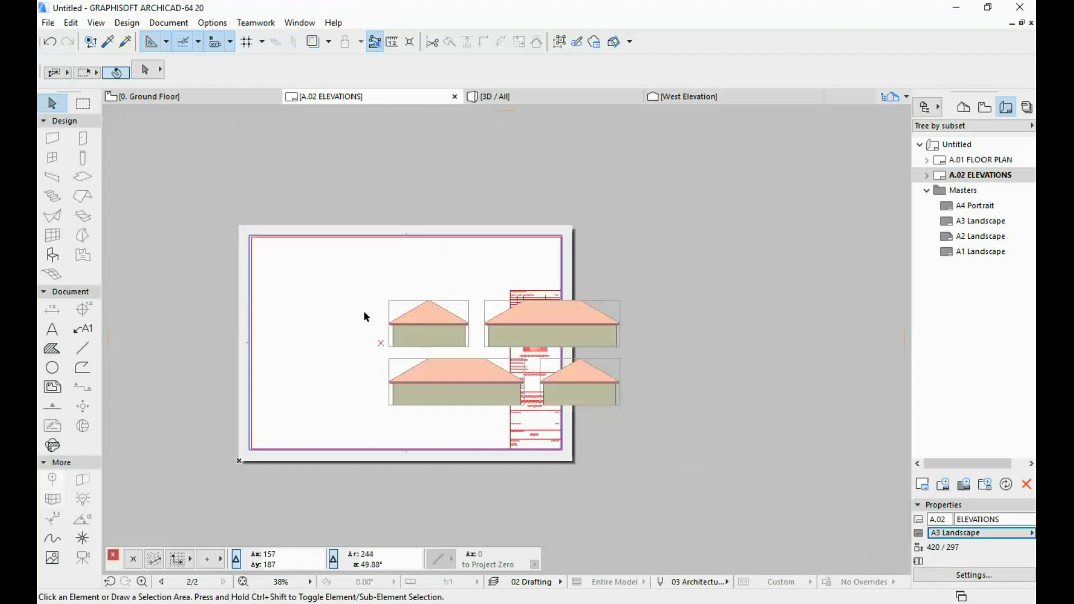
pyautogui.moveTo(363, 311); pyautogui.dragTo(610, 433)
pyautogui.moveTo(591, 390)
pyautogui.mouseDown()
pyautogui.moveTo(470, 402)
pyautogui.moveTo(419, 352)
pyautogui.mouseUp()
pyautogui.click(420, 261)
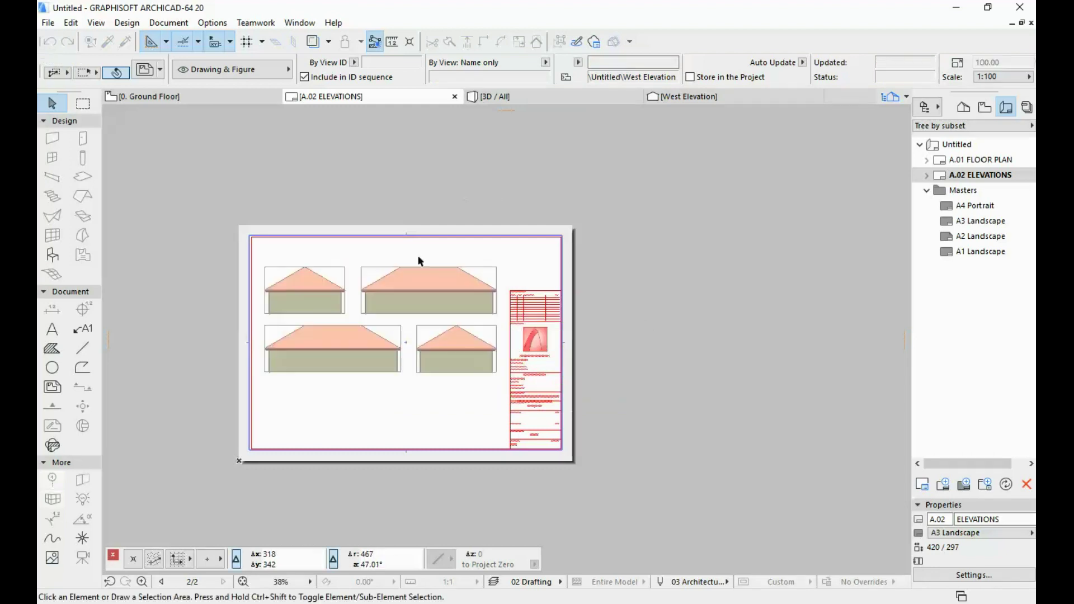
pyautogui.moveTo(495, 214); pyautogui.dragTo(672, 184, button='middle')
pyautogui.scroll(1, 428, 186)
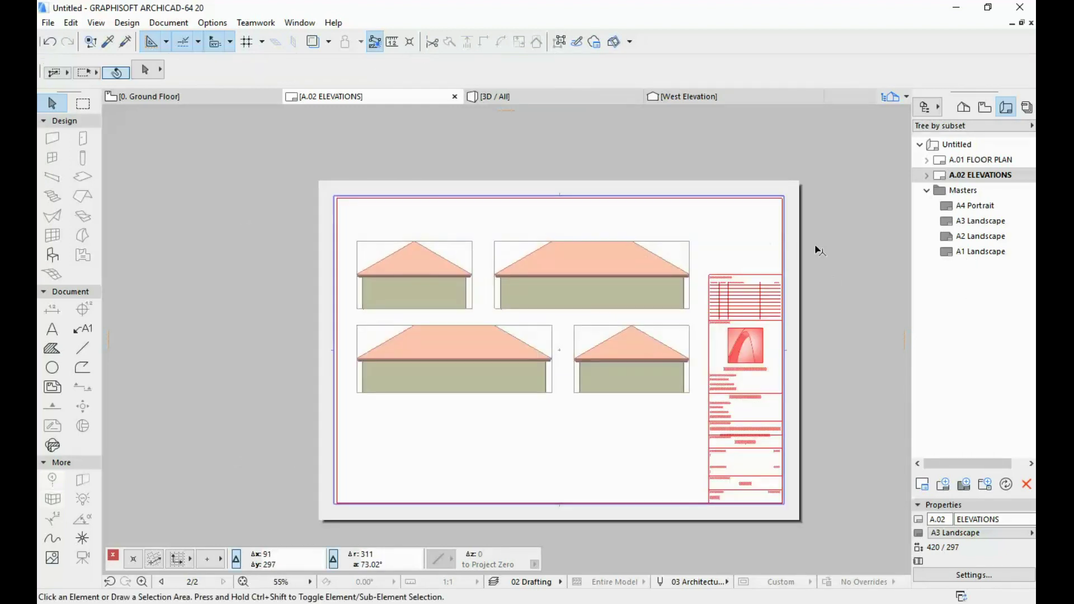
pyautogui.scroll(1, 818, 250)
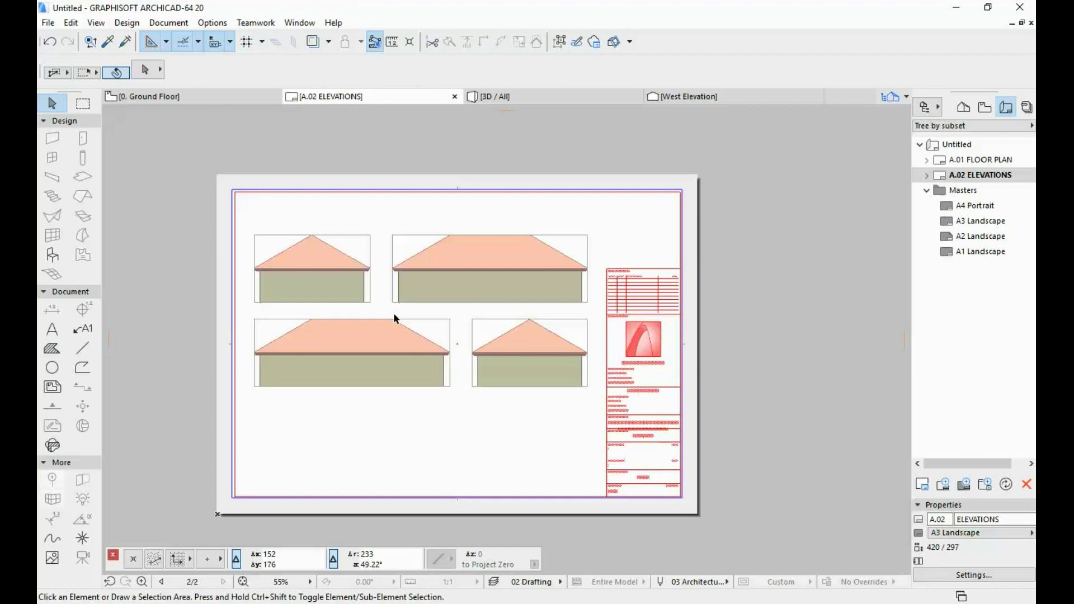
pyautogui.scroll(-1, 394, 317)
pyautogui.scroll(2, 503, 335)
pyautogui.scroll(-1, 663, 277)
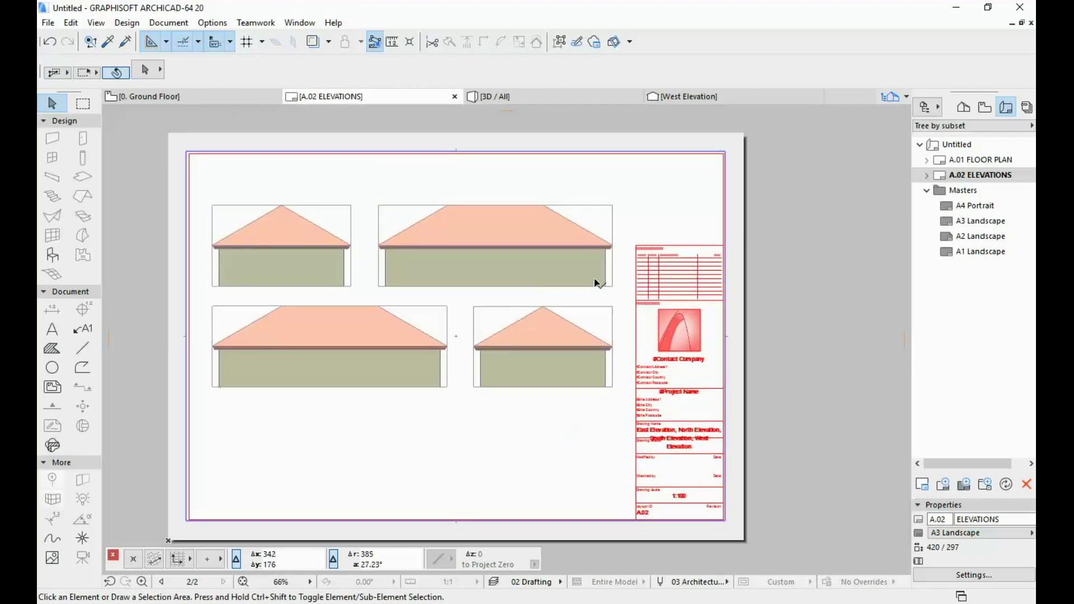
pyautogui.scroll(-1, 294, 175)
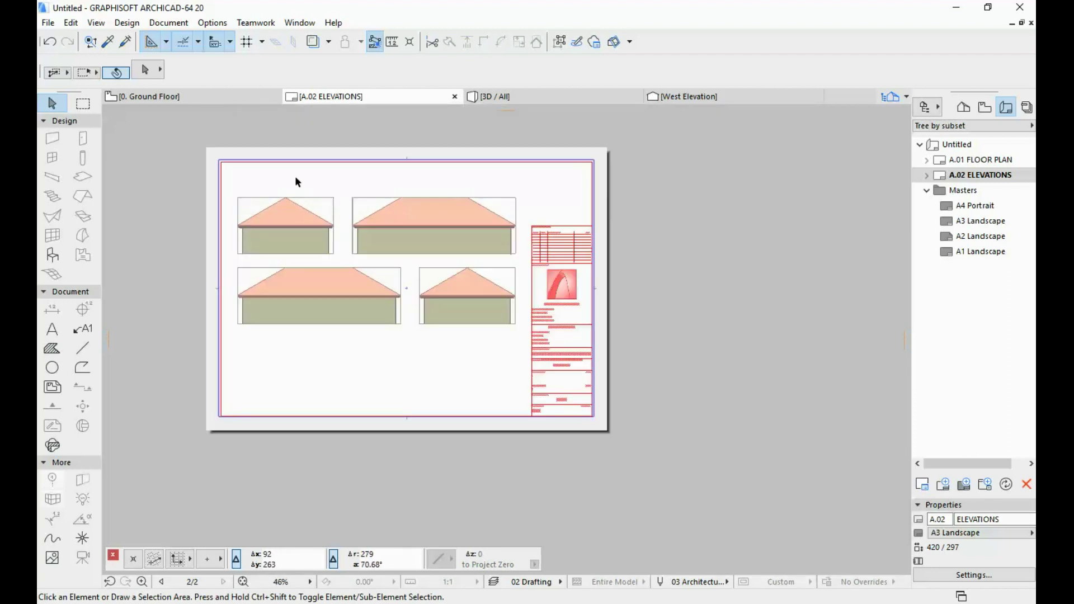
pyautogui.moveTo(294, 175); pyautogui.dragTo(394, 217, button='middle')
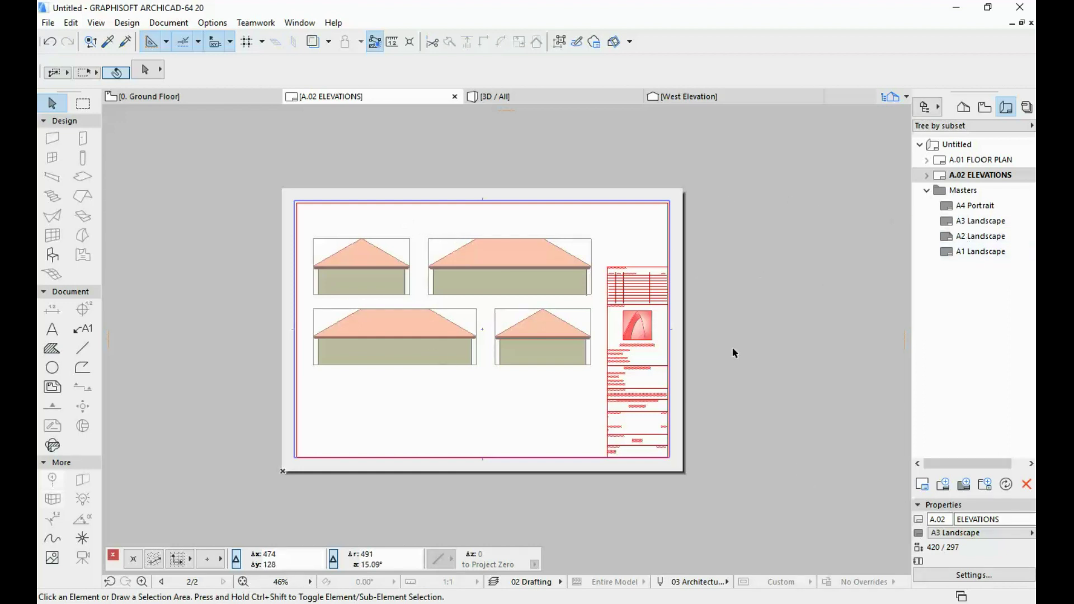
# Step: Open the Organizer from the Project Chooser and move its window higher up
pyautogui.click(938, 110)
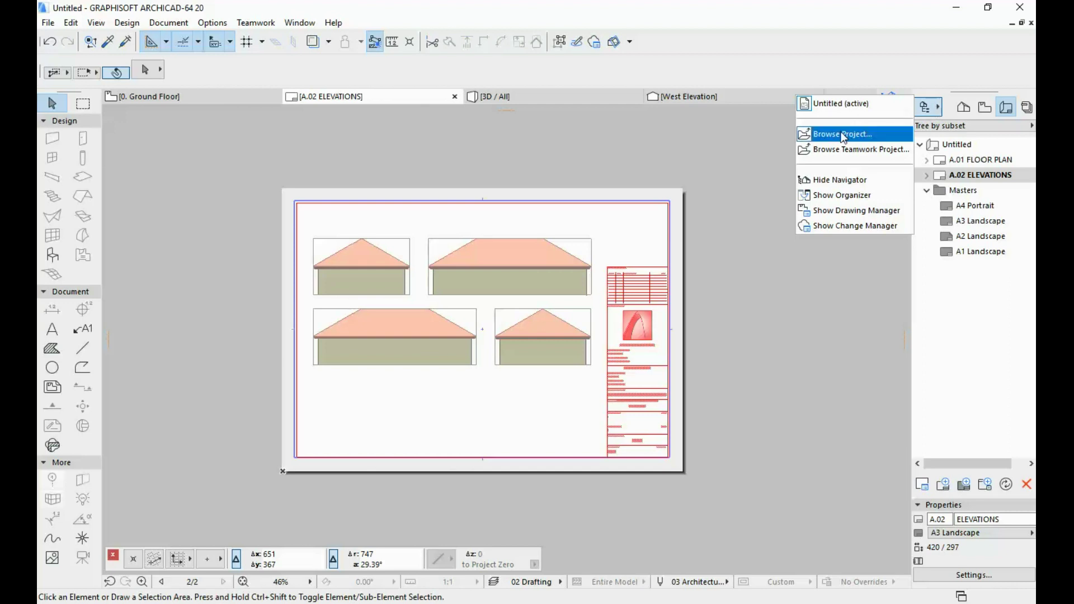
pyautogui.click(845, 198)
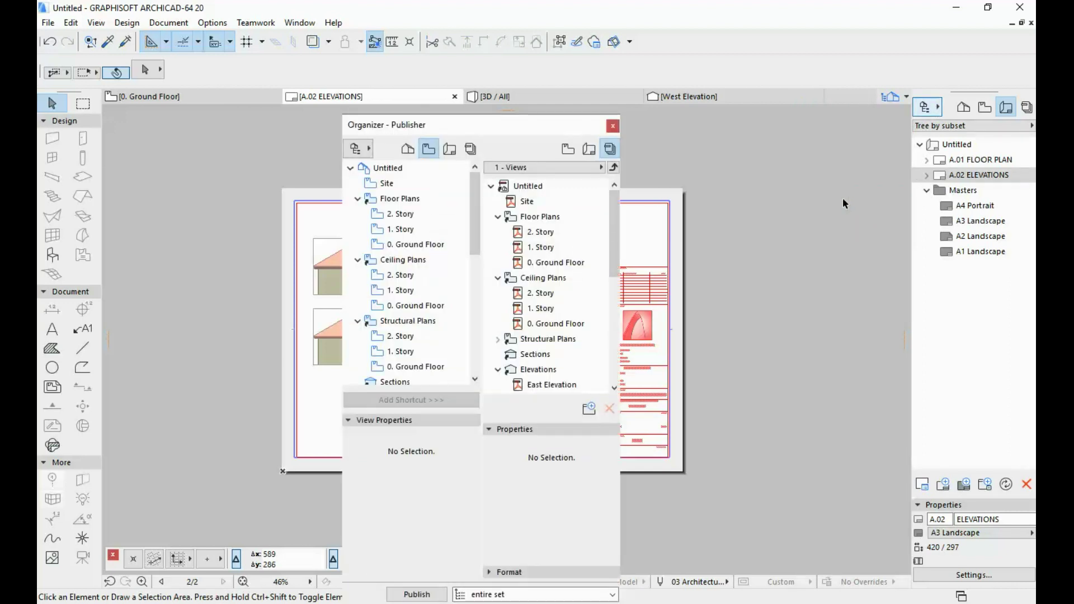
pyautogui.moveTo(503, 126); pyautogui.dragTo(509, 68)
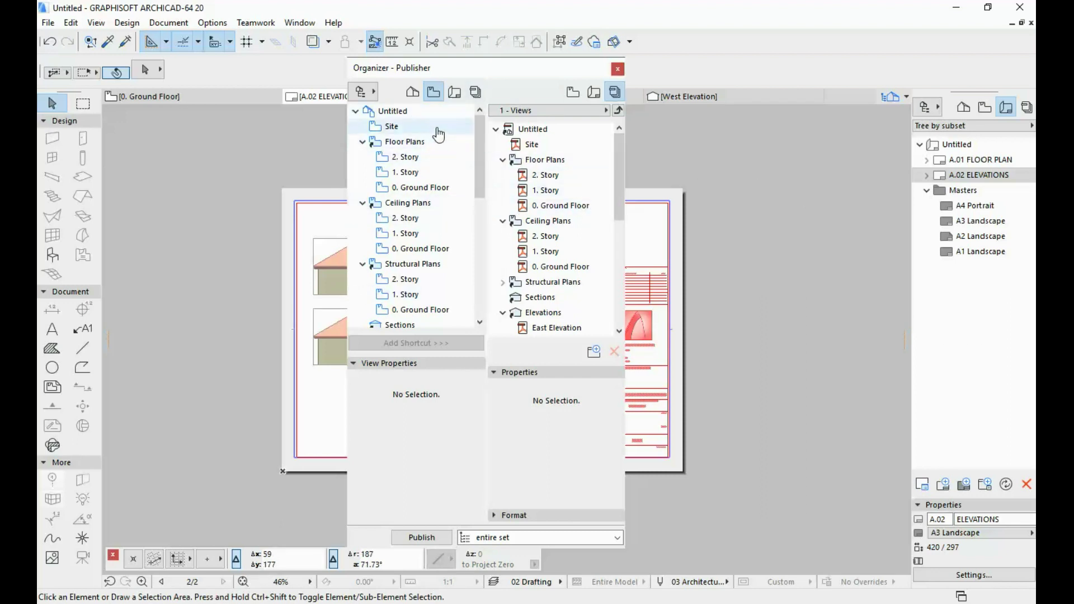
# Step: Show the Layout Book on the left and the full Publisher Sets list on the right
pyautogui.click(454, 93)
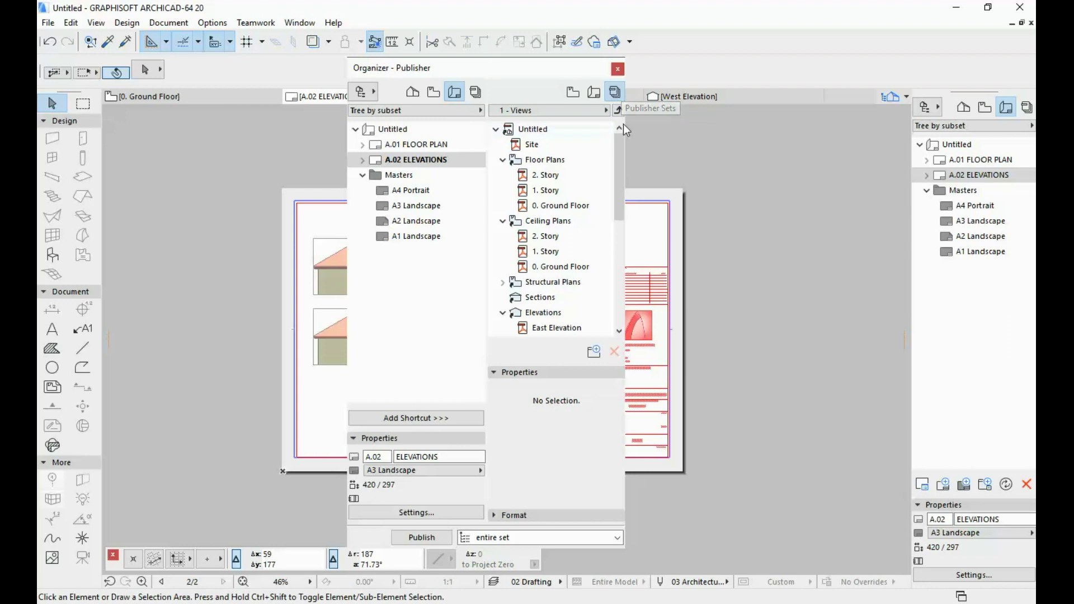
pyautogui.click(616, 93)
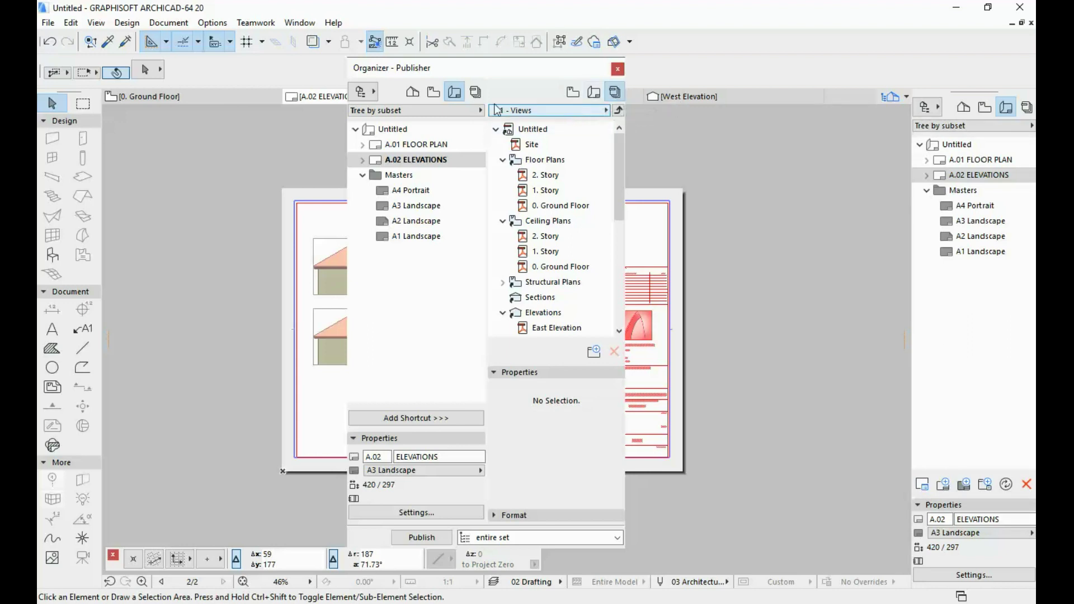
pyautogui.click(619, 112)
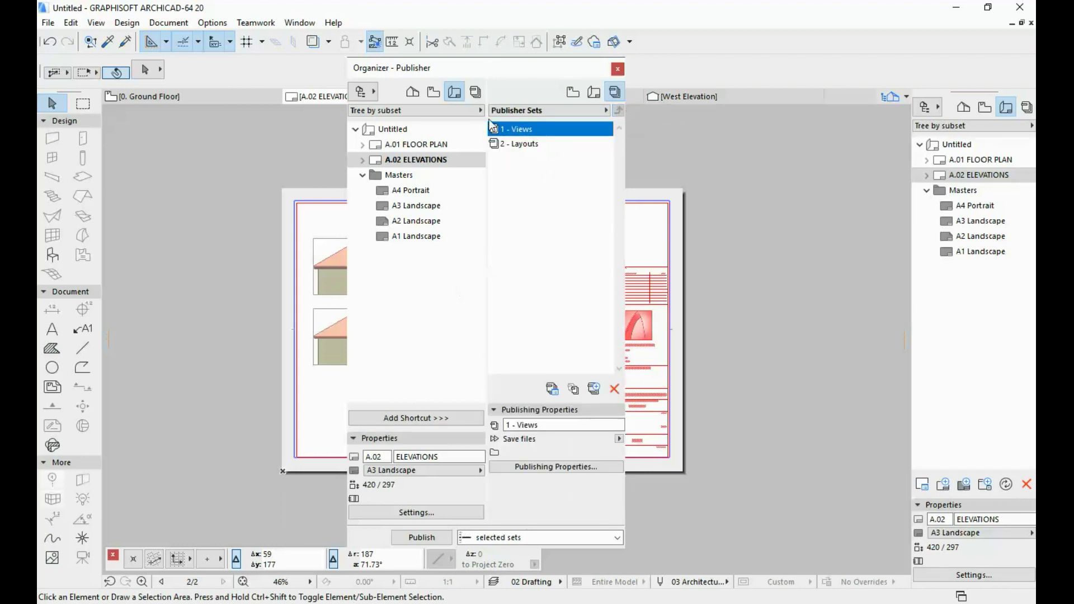
pyautogui.click(537, 147)
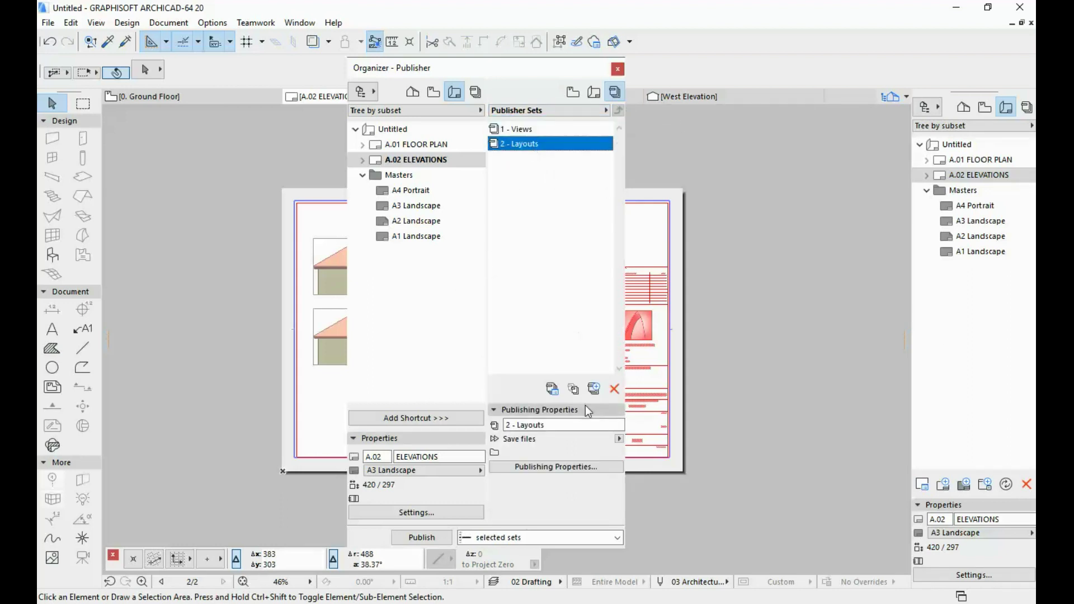
pyautogui.click(543, 262)
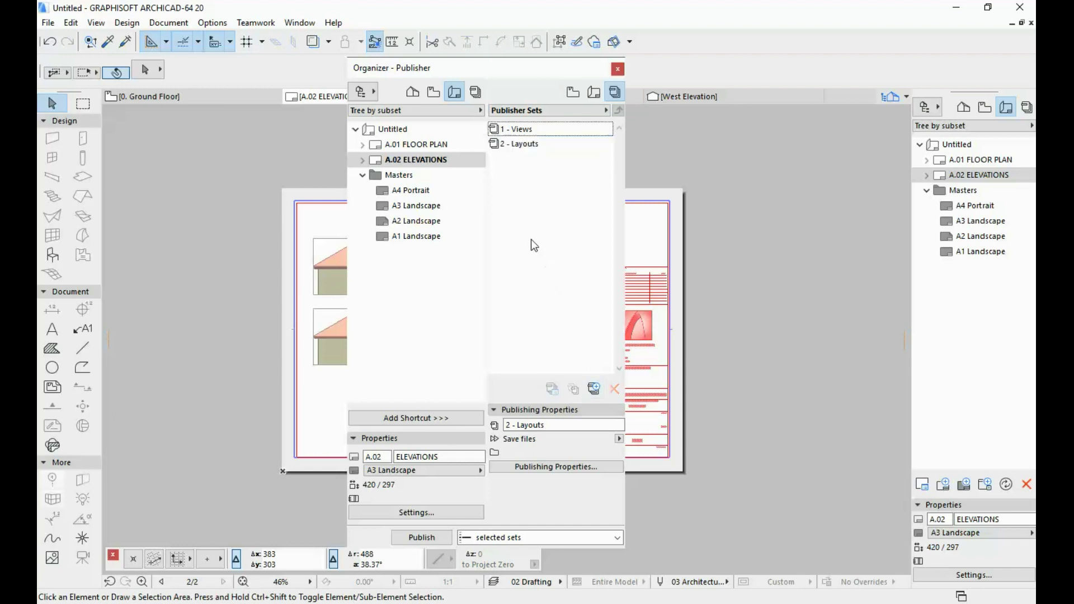
# Step: Create a publisher set named LAYOUTS 1:100 and select it
pyautogui.click(595, 388)
pyautogui.write('LAYOUTS 1:100')
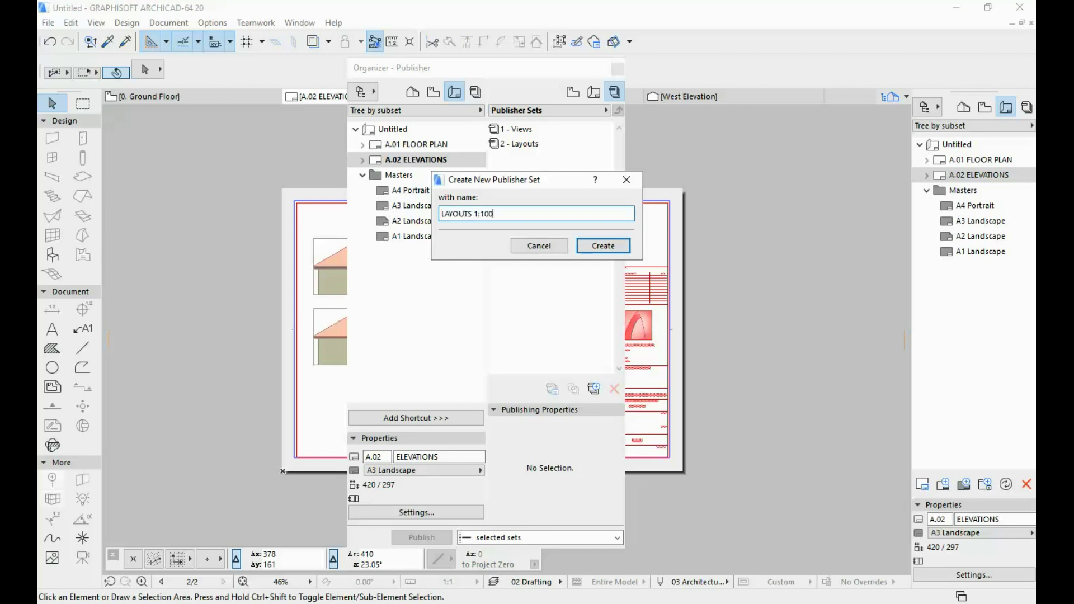
pyautogui.click(602, 245)
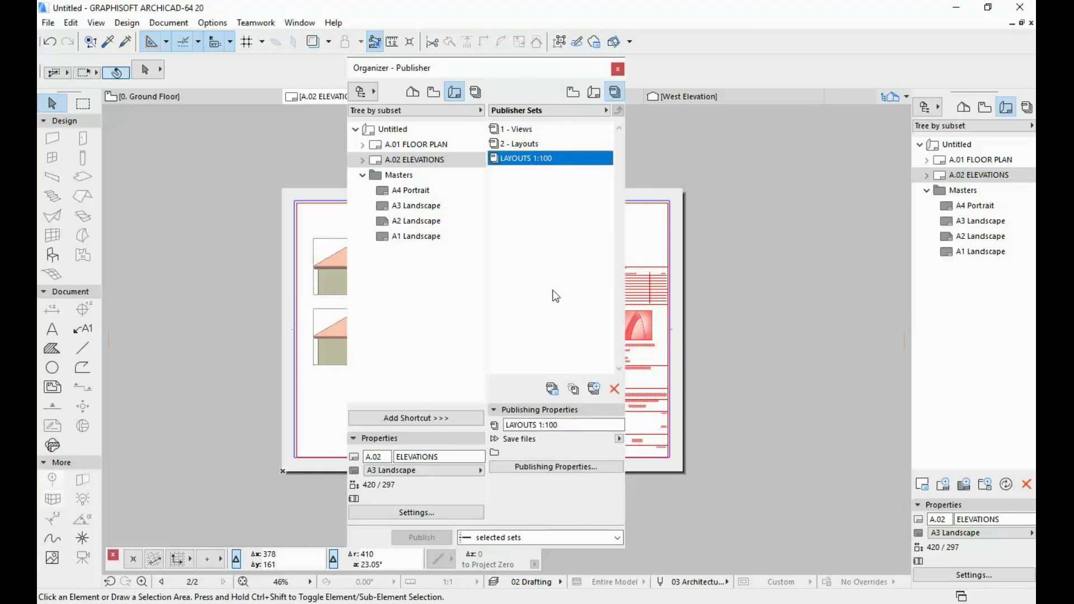
pyautogui.click(534, 268)
pyautogui.click(541, 159)
pyautogui.click(541, 159)
pyautogui.click(560, 469)
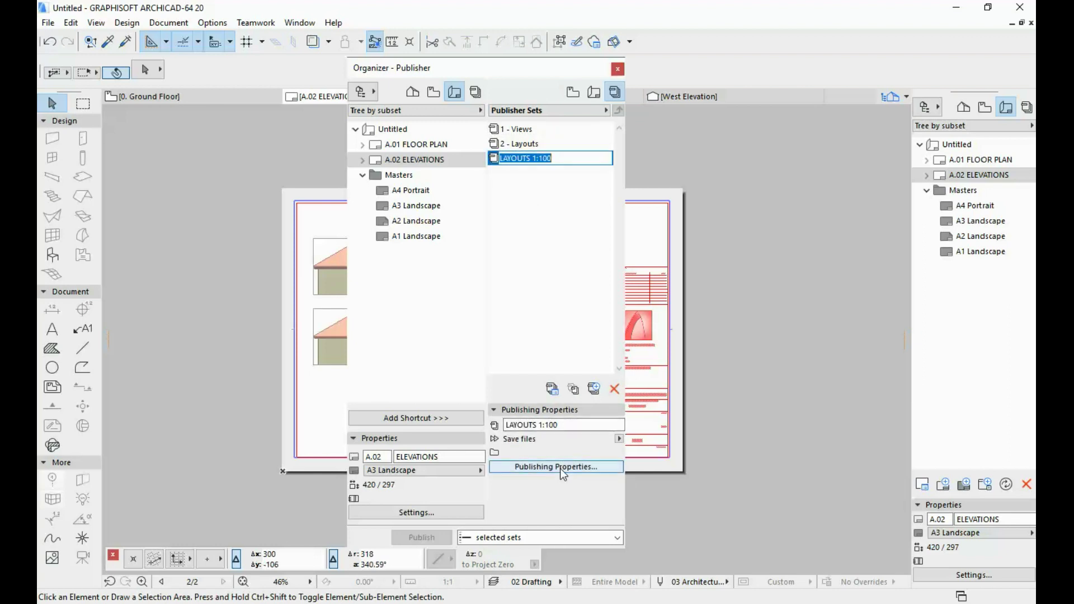
# Step: Have LAYOUTS 1:100 save files in a flat file structure into the LAYOUTS 1 100 folder
pyautogui.click(560, 468)
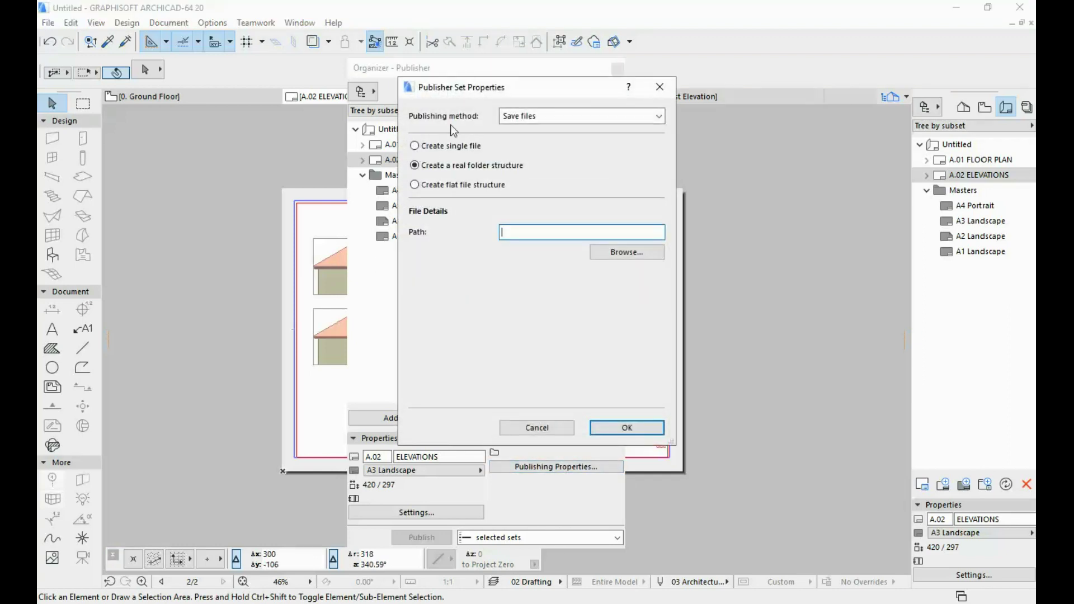
pyautogui.click(626, 117)
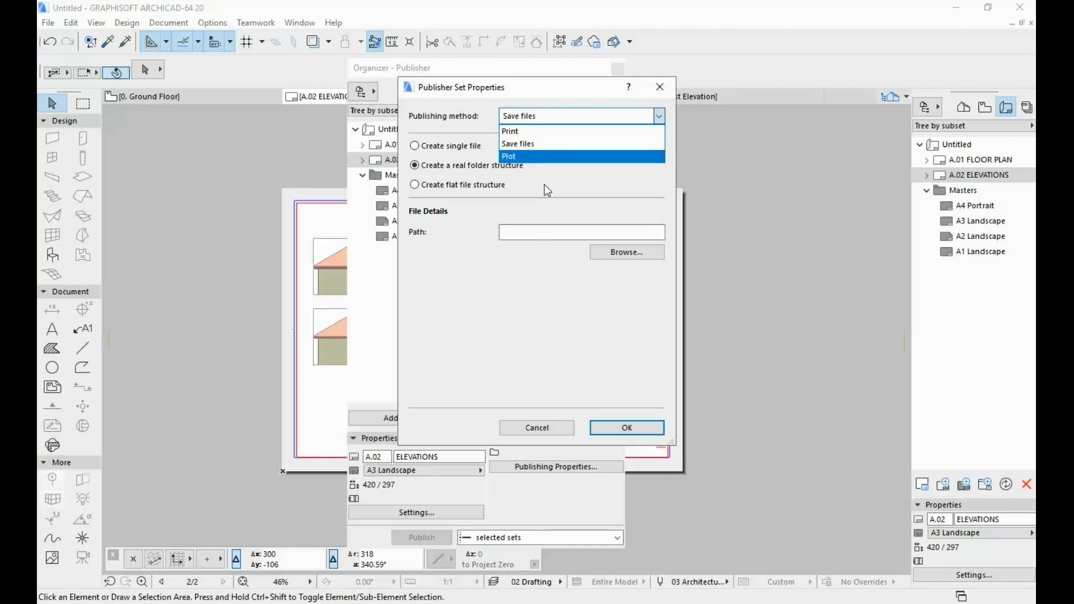
pyautogui.click(538, 142)
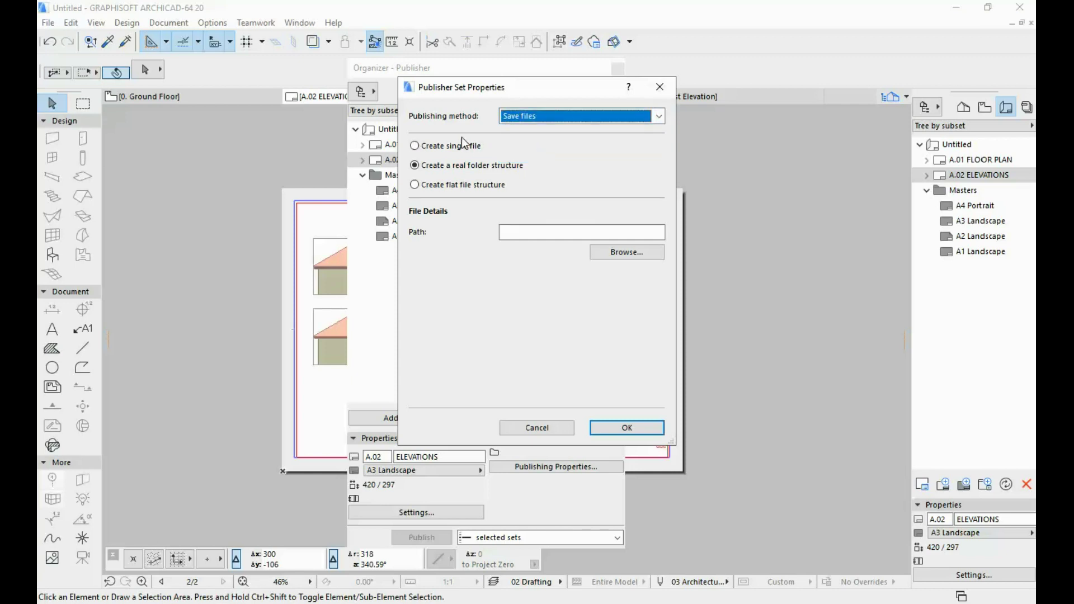
pyautogui.click(445, 189)
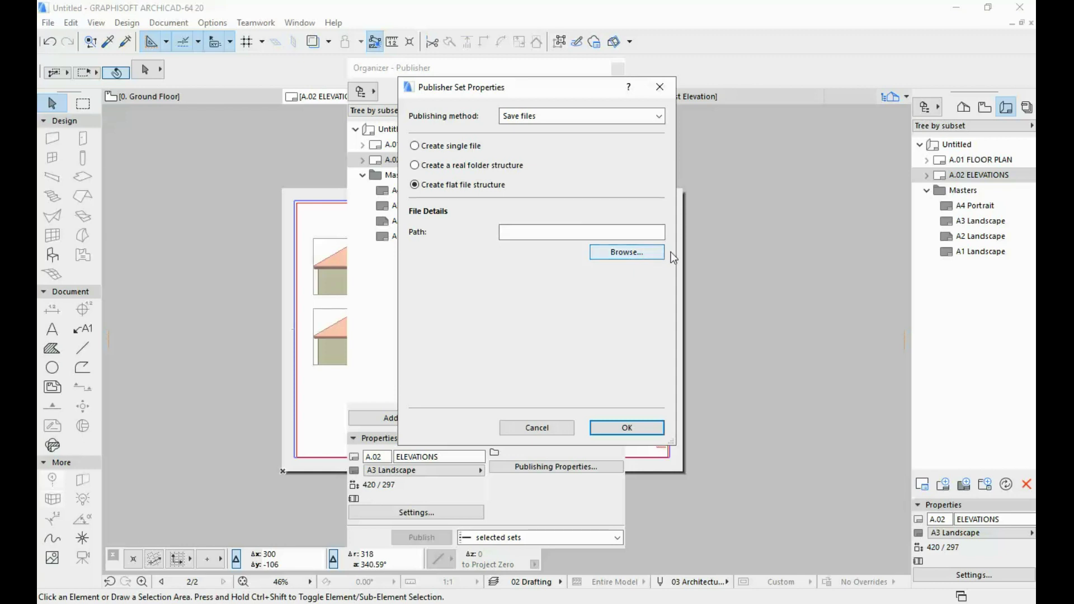
pyautogui.click(622, 255)
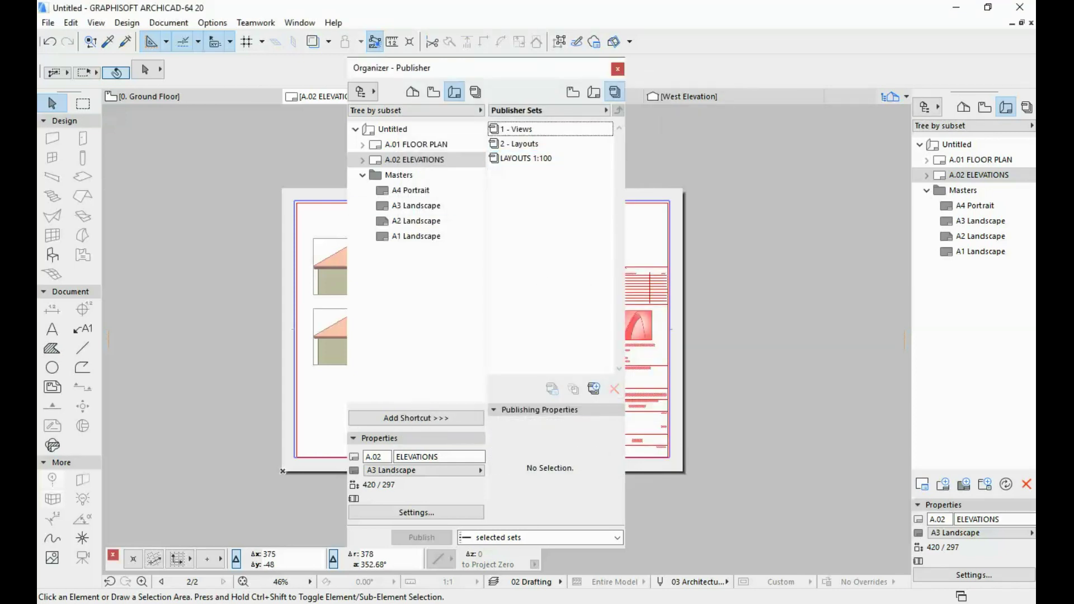
pyautogui.click(526, 158)
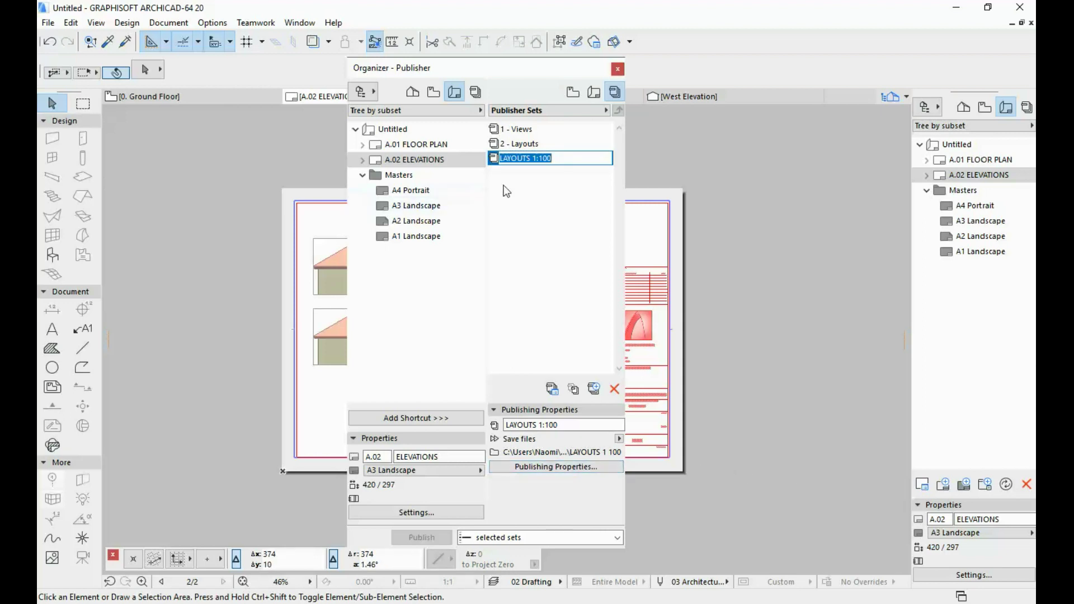
pyautogui.doubleClick(591, 159)
# Step: Drag the A.01 FLOOR PLAN and A.02 ELEVATIONS layouts into the LAYOUTS 1:100 set
pyautogui.click(496, 206)
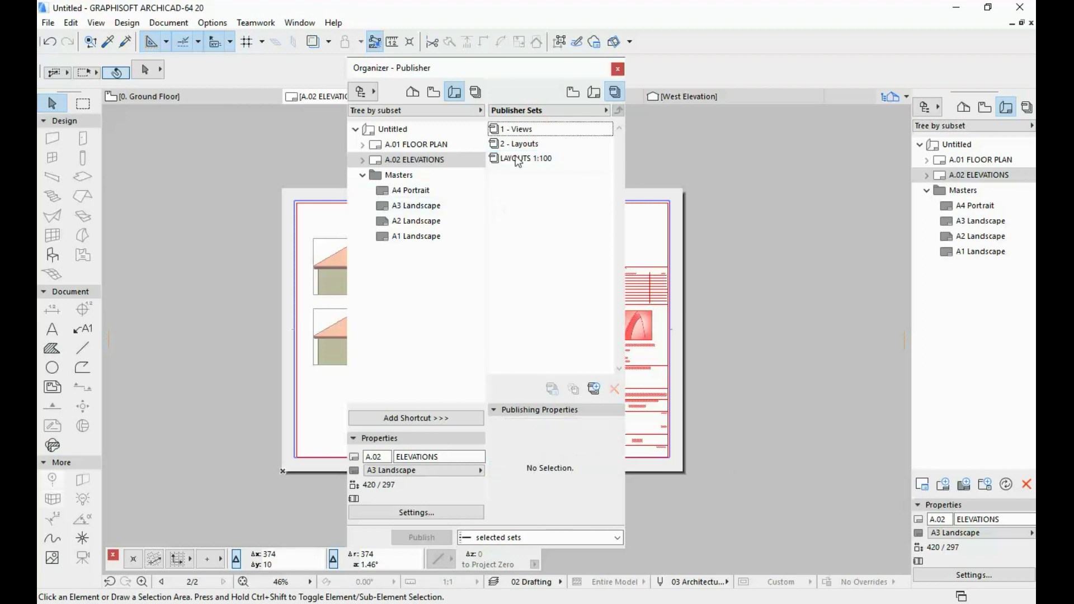
pyautogui.doubleClick(519, 160)
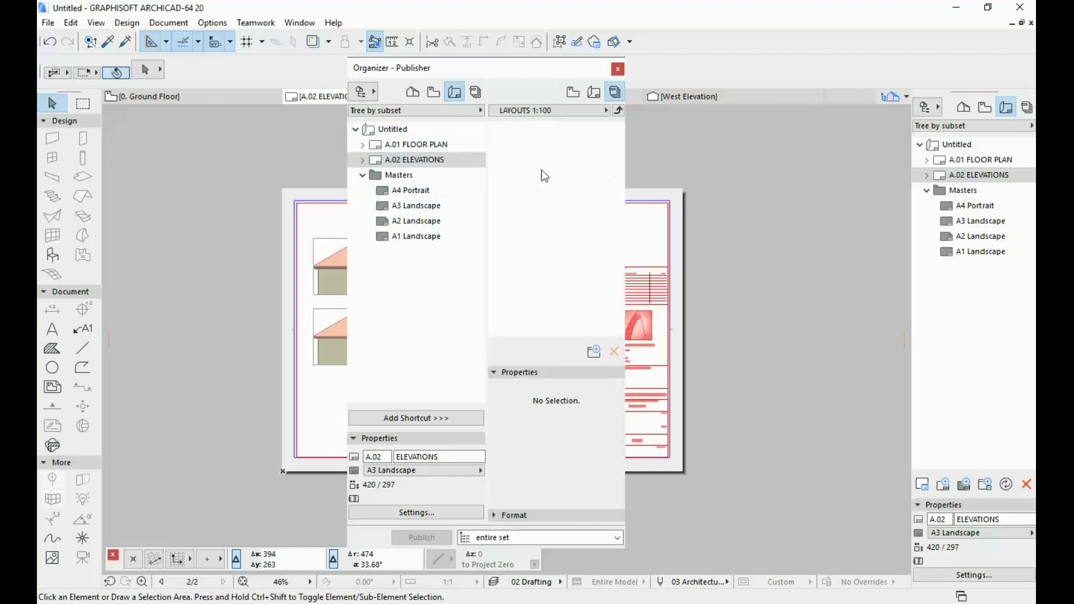
pyautogui.click(427, 144)
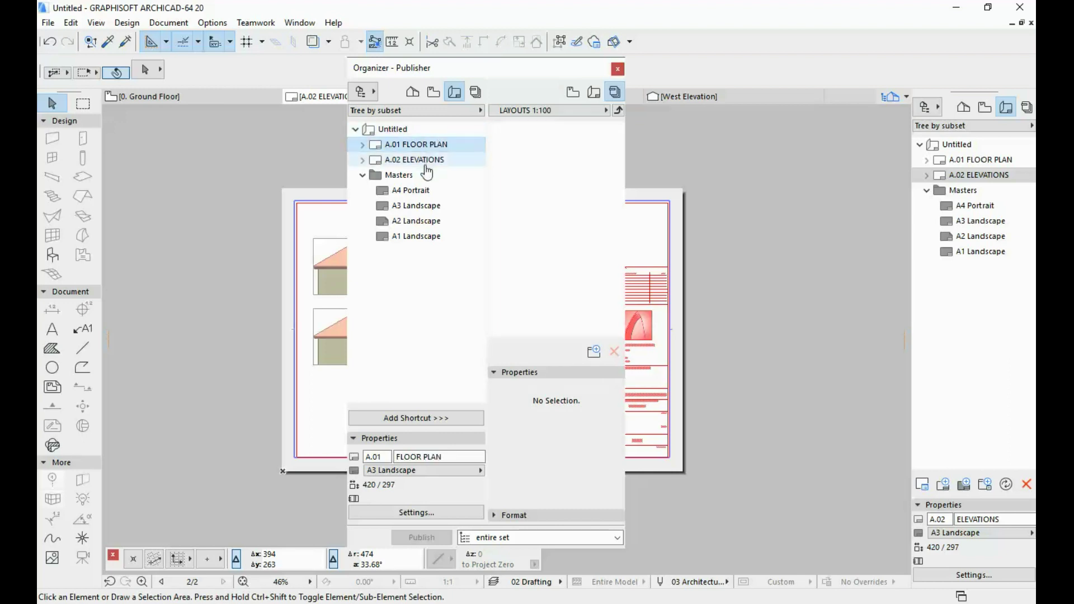
pyautogui.keyDown('shift'); pyautogui.click(424, 159); pyautogui.keyUp('shift')
pyautogui.moveTo(416, 151); pyautogui.dragTo(550, 148)
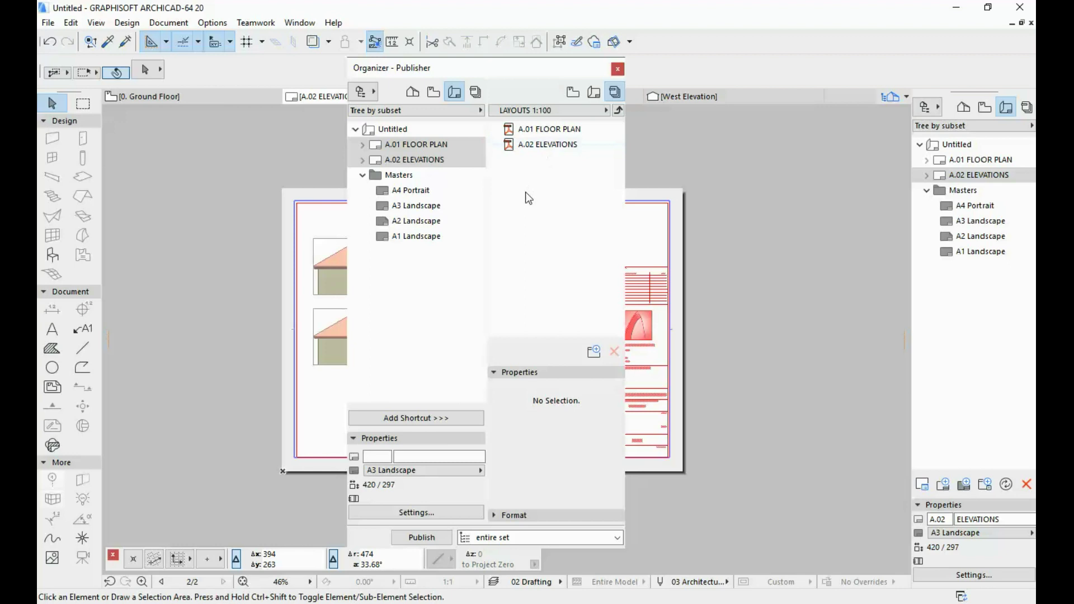
pyautogui.click(548, 129)
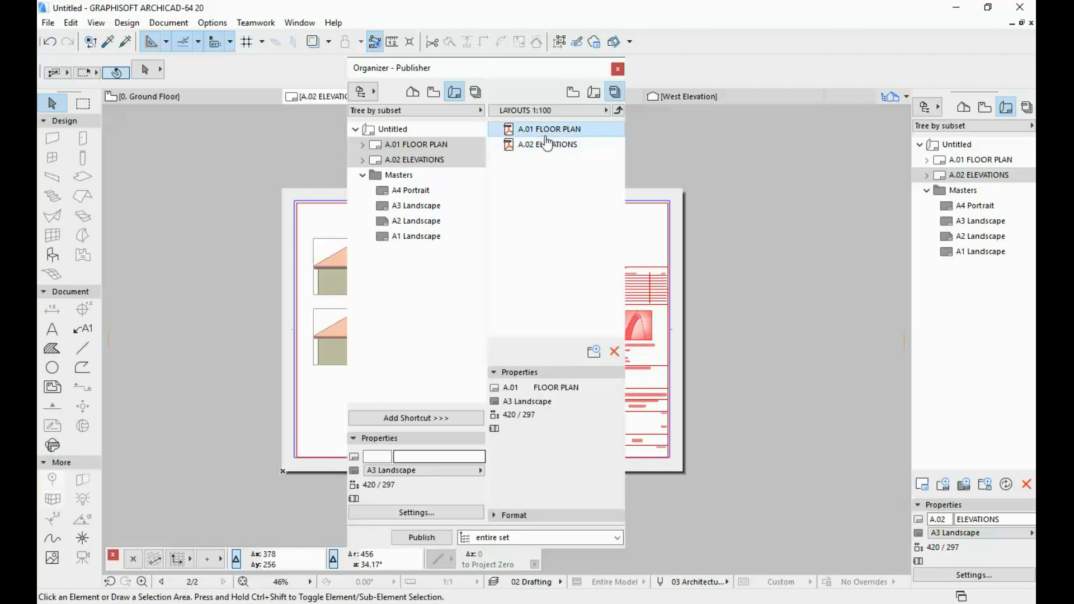
pyautogui.click(548, 145)
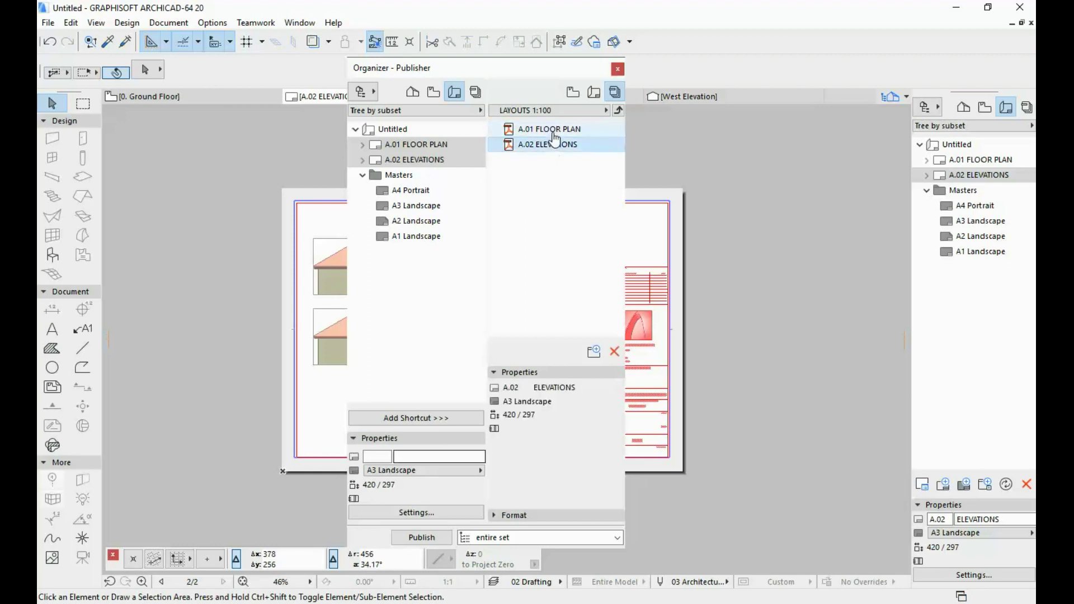
# Step: Set A.01 FLOOR PLAN to DWG output and publish the entire LAYOUTS 1:100 set
pyautogui.click(496, 513)
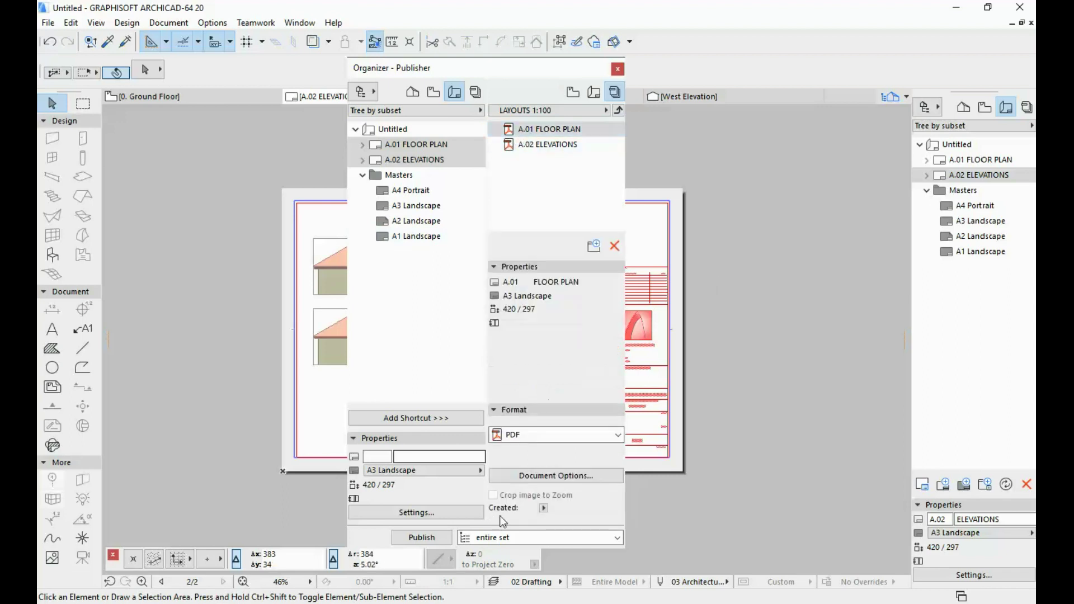
pyautogui.click(619, 435)
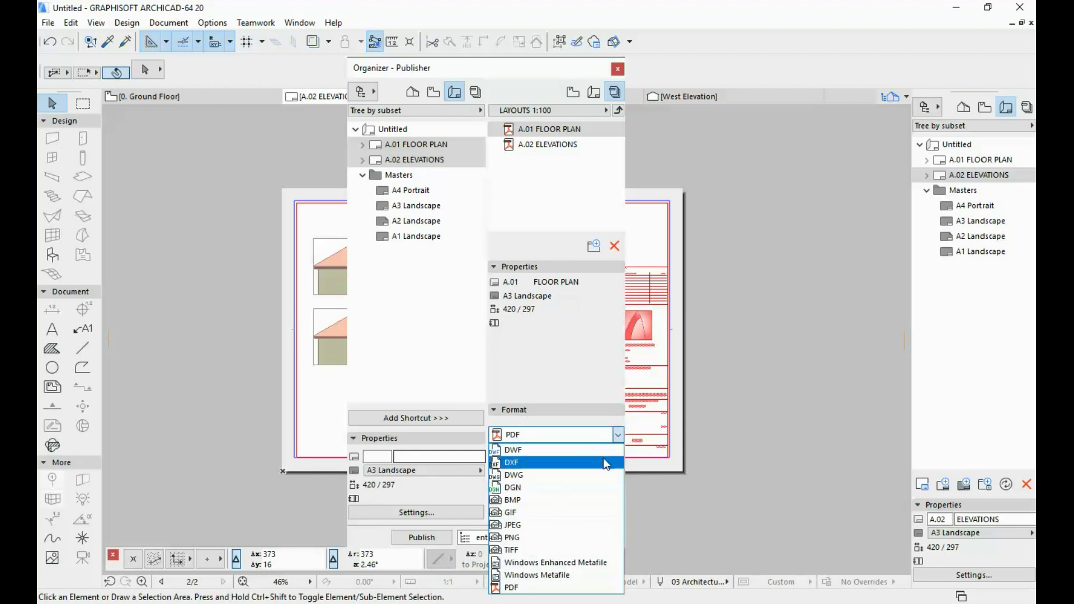
pyautogui.click(528, 476)
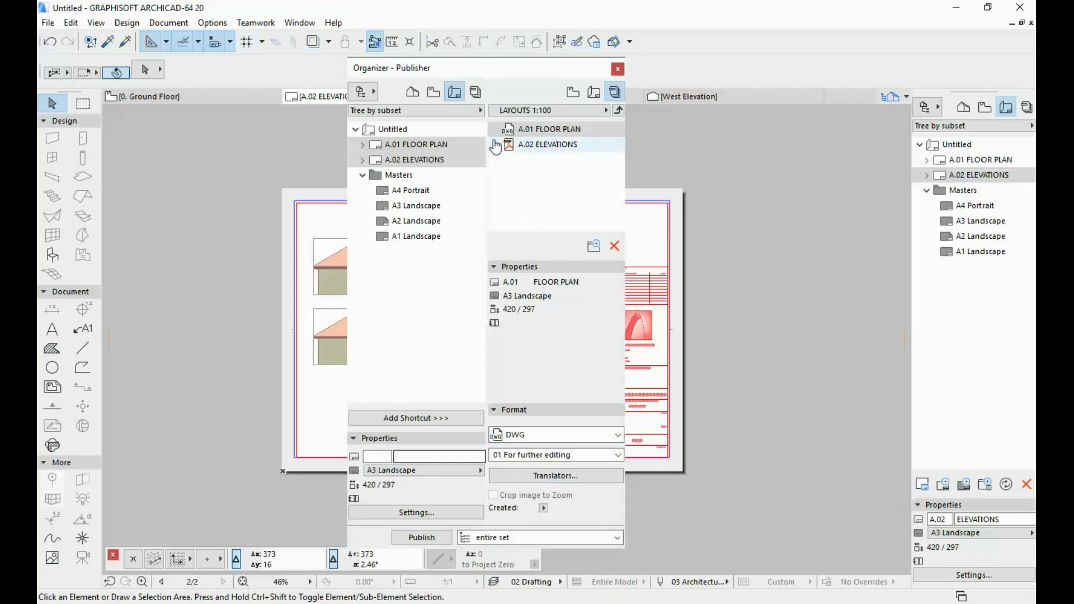
pyautogui.click(537, 130)
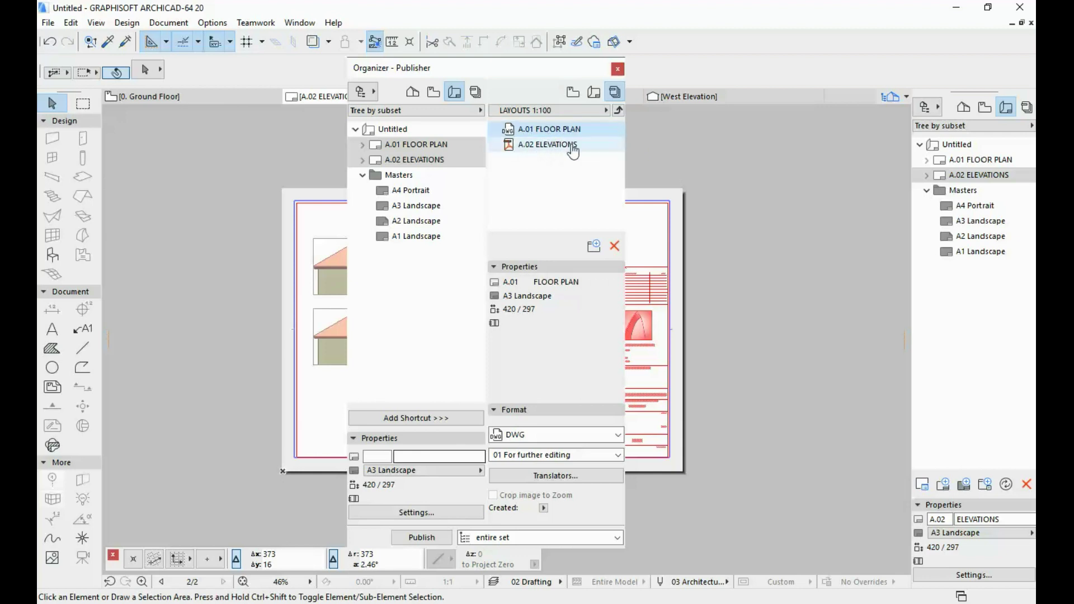
pyautogui.click(579, 538)
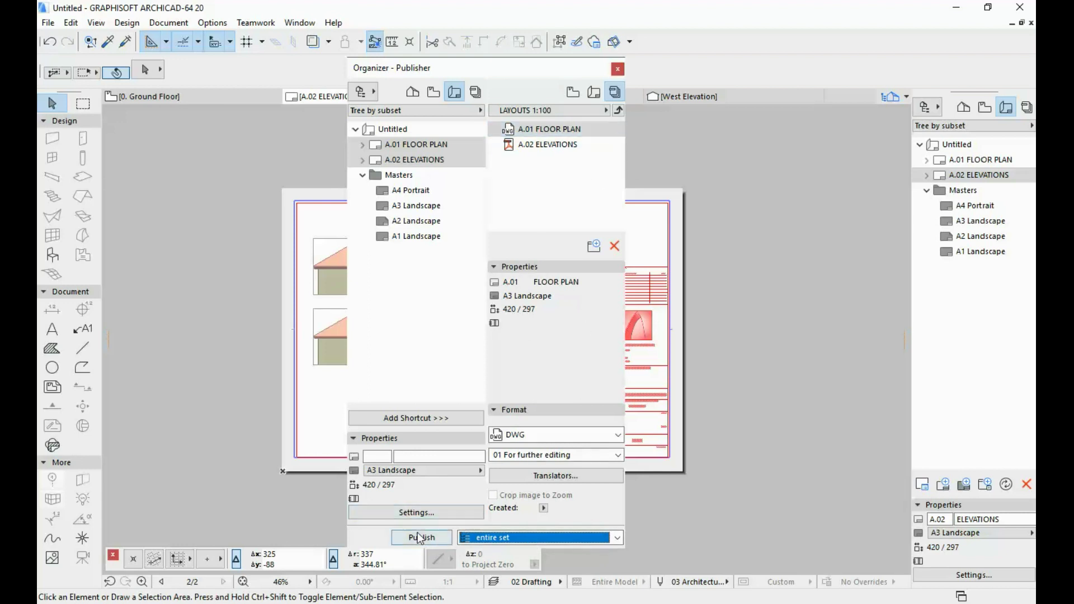
pyautogui.click(422, 538)
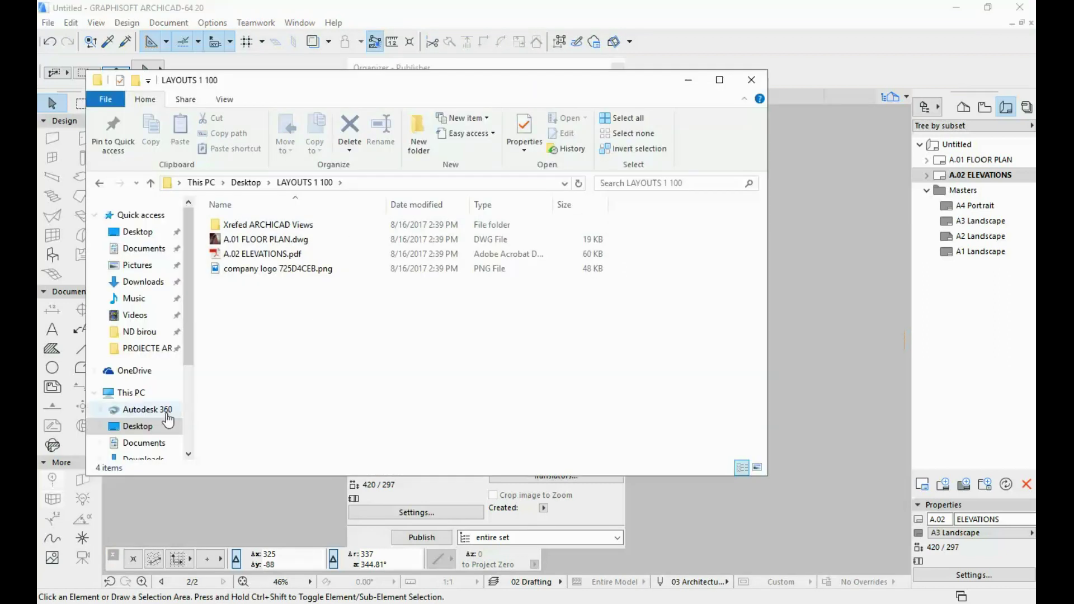
# Step: Preview the published elevations PDF, then check the floor plan DWG and logo files
pyautogui.doubleClick(258, 254)
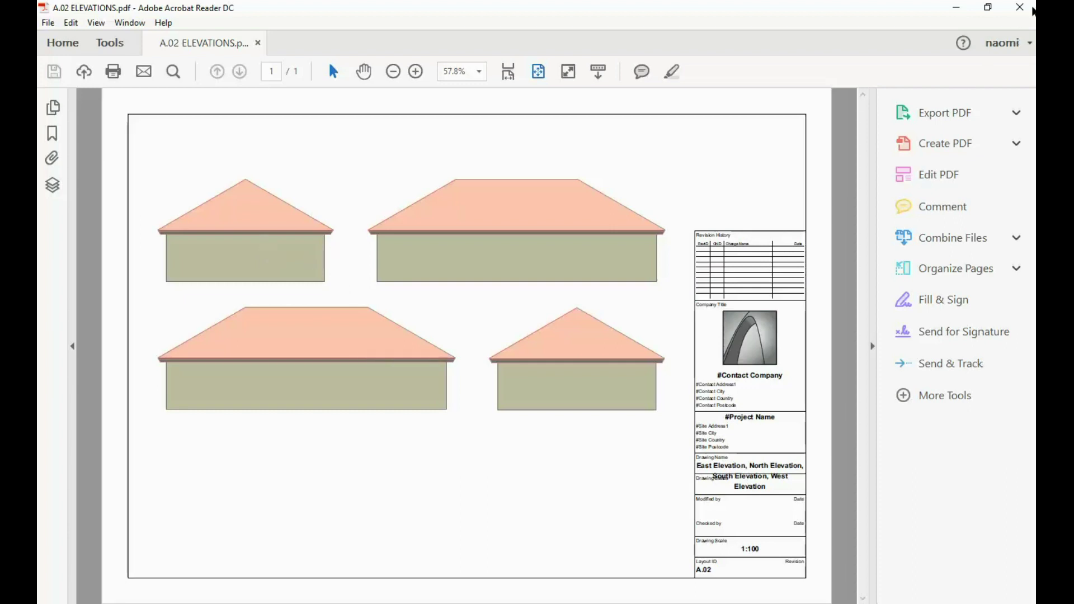
pyautogui.click(1019, 8)
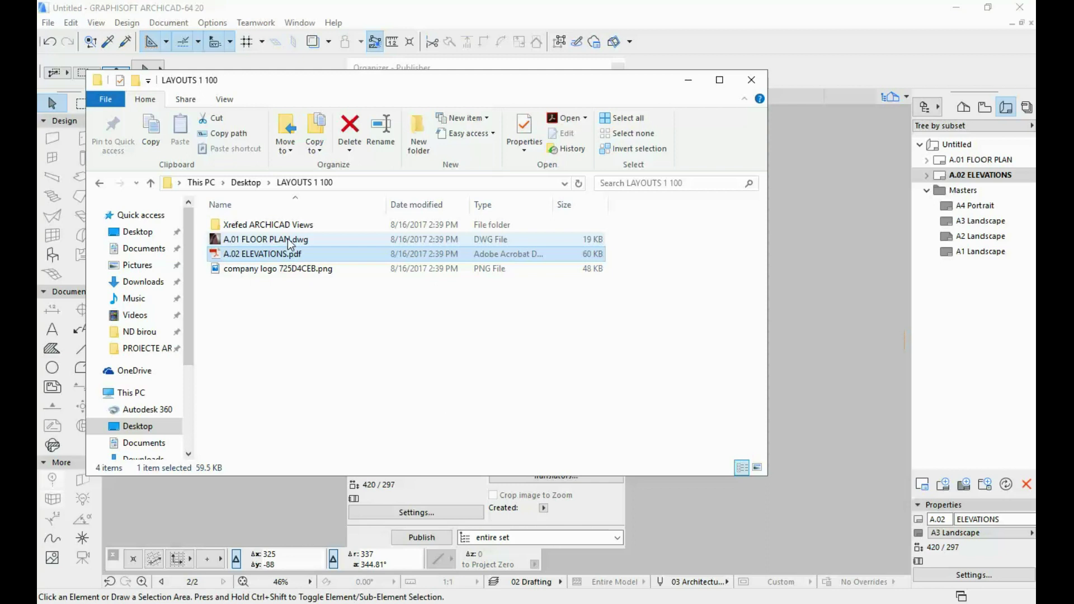
pyautogui.click(265, 239)
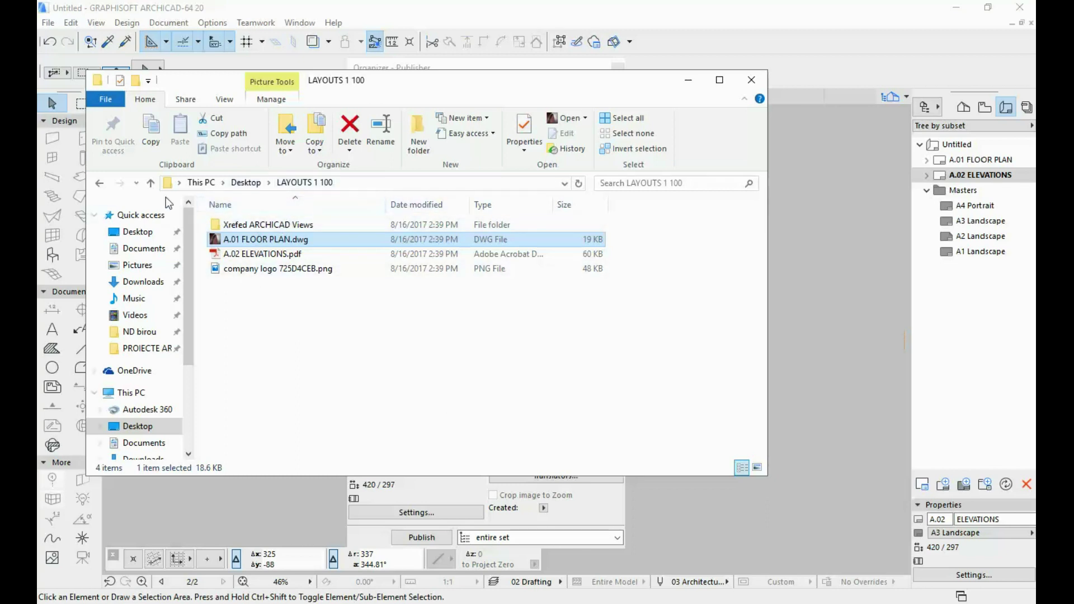
pyautogui.click(269, 270)
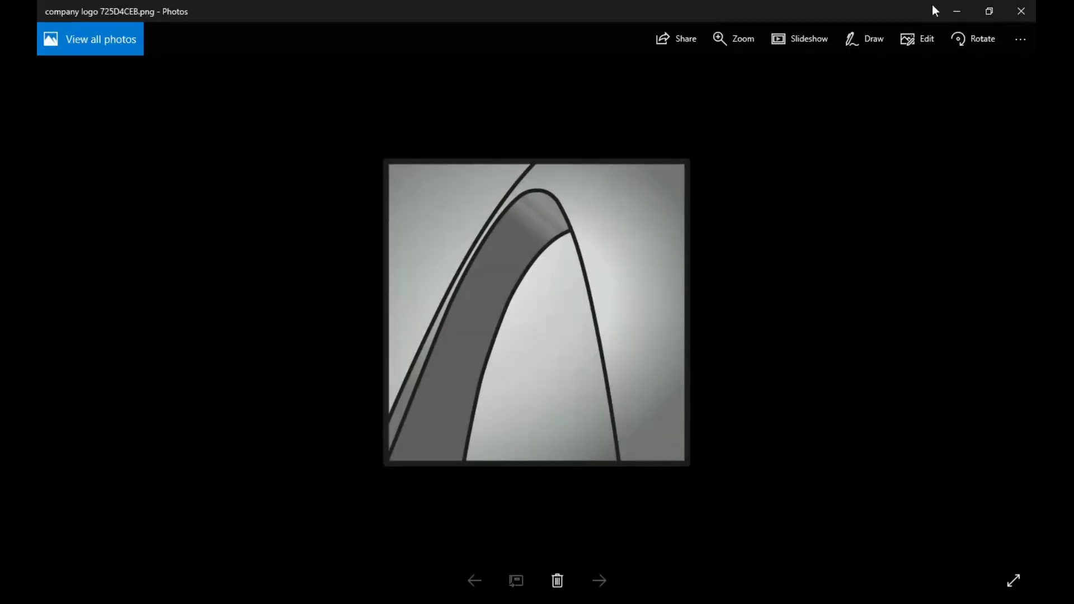
# Step: Delete the company logo PNG to the Recycle Bin
pyautogui.click(1020, 10)
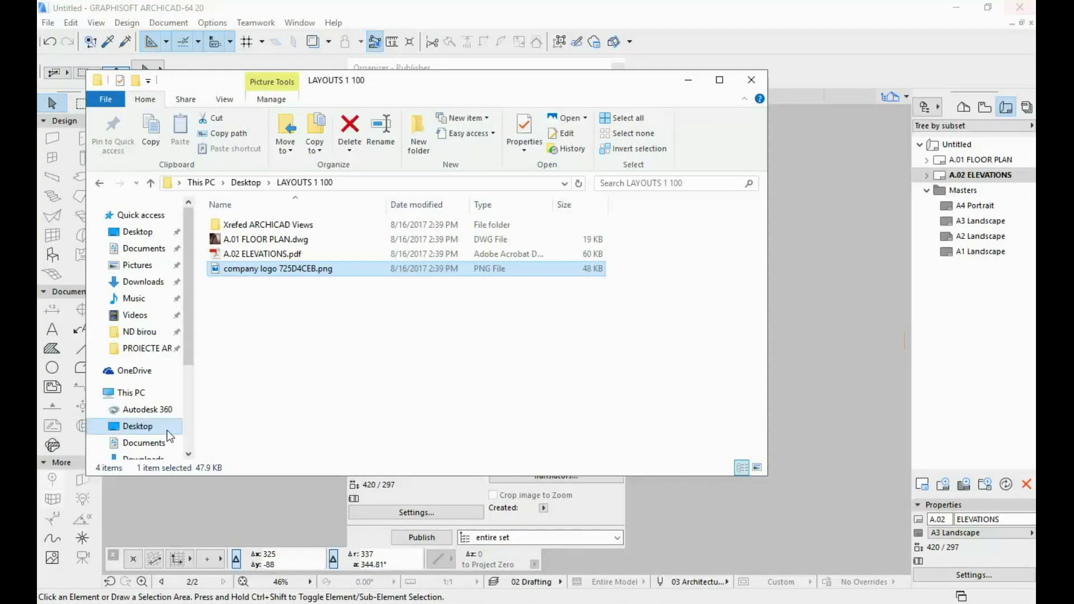
pyautogui.rightClick(309, 272)
pyautogui.click(352, 554)
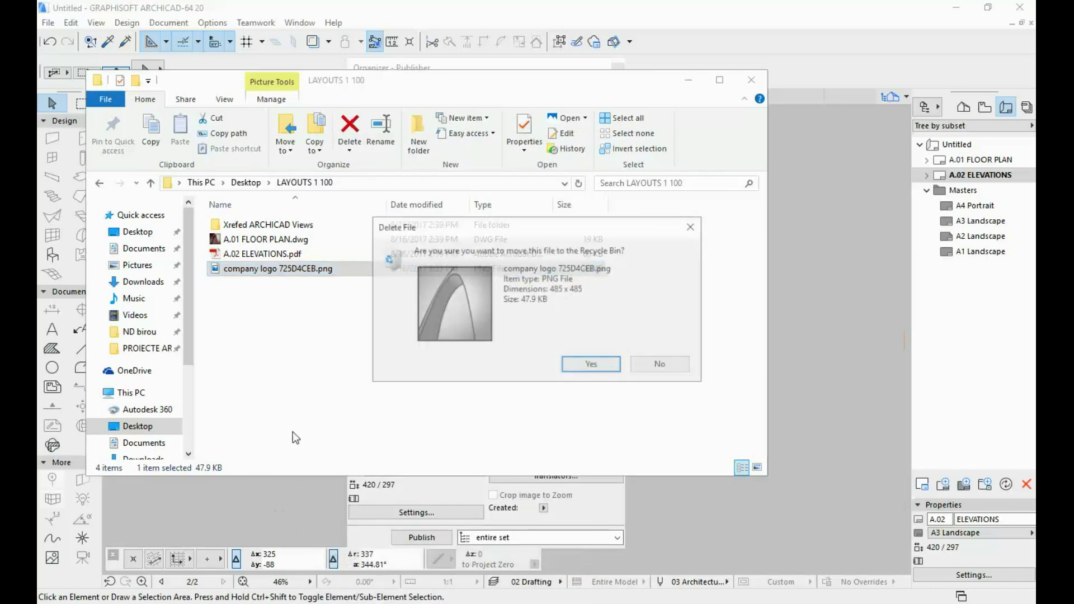
pyautogui.click(591, 365)
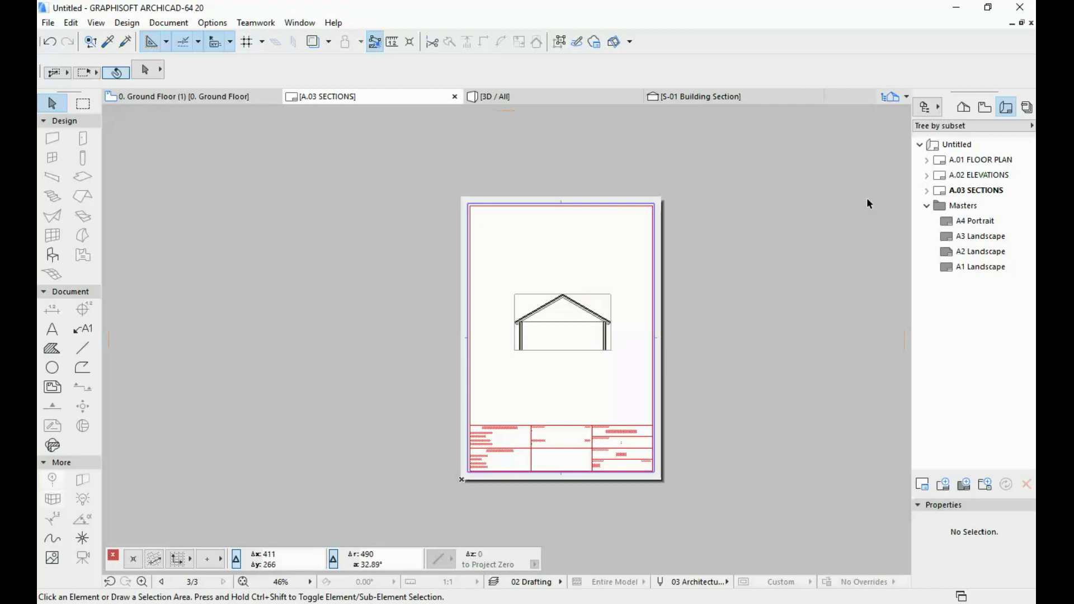
# Step: Reopen the Organizer and drag A.03 SECTIONS into the LAYOUTS 1:100 set
pyautogui.click(925, 107)
pyautogui.click(841, 194)
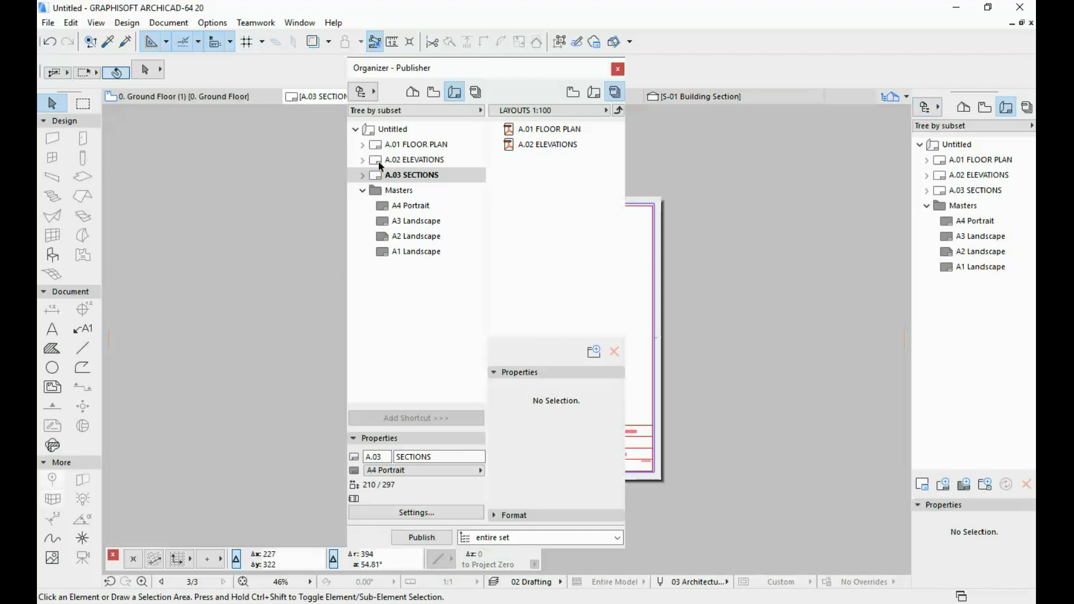
pyautogui.moveTo(411, 175); pyautogui.dragTo(535, 178)
# Step: Create a PDF FILE WITH ALL folder and move the three layouts into it
pyautogui.click(595, 353)
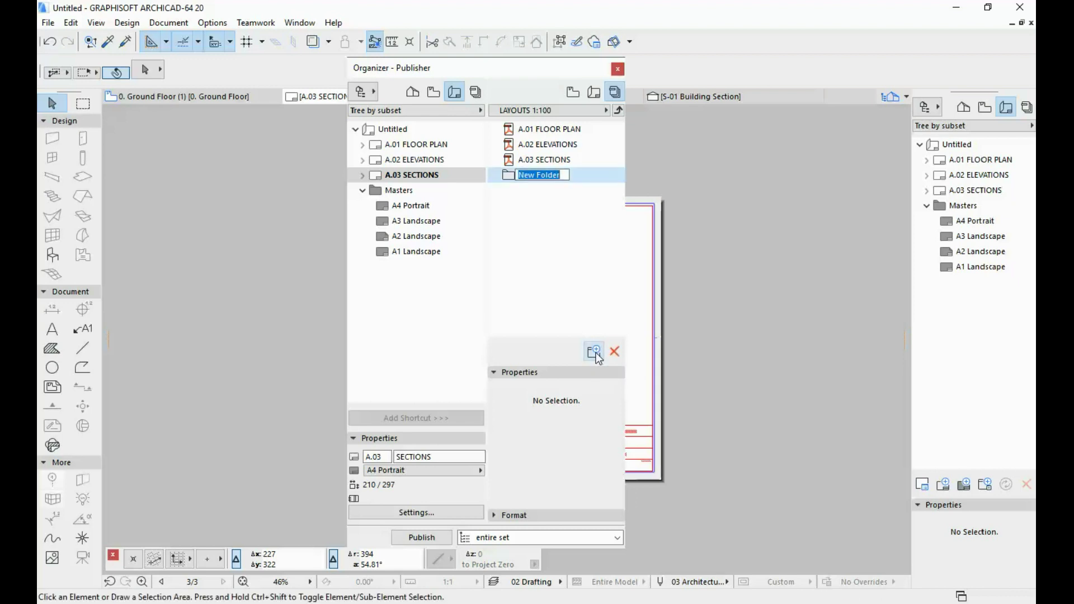
pyautogui.write('PDF ')
pyautogui.write('FILEWITH ALL')
pyautogui.press('Return')
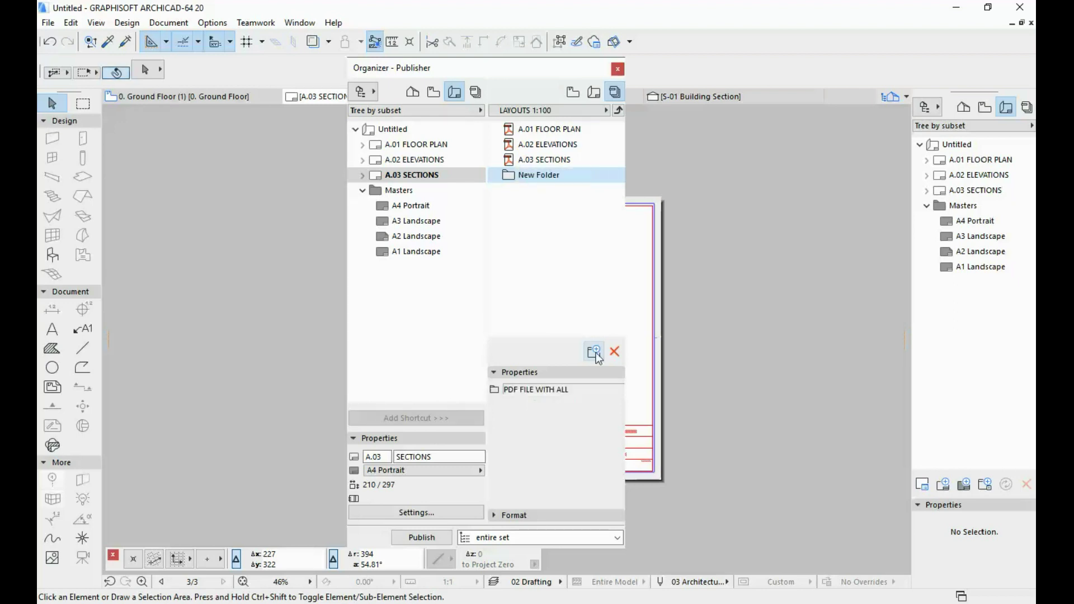
pyautogui.click(548, 128)
pyautogui.keyDown('shift'); pyautogui.click(543, 159); pyautogui.keyUp('shift')
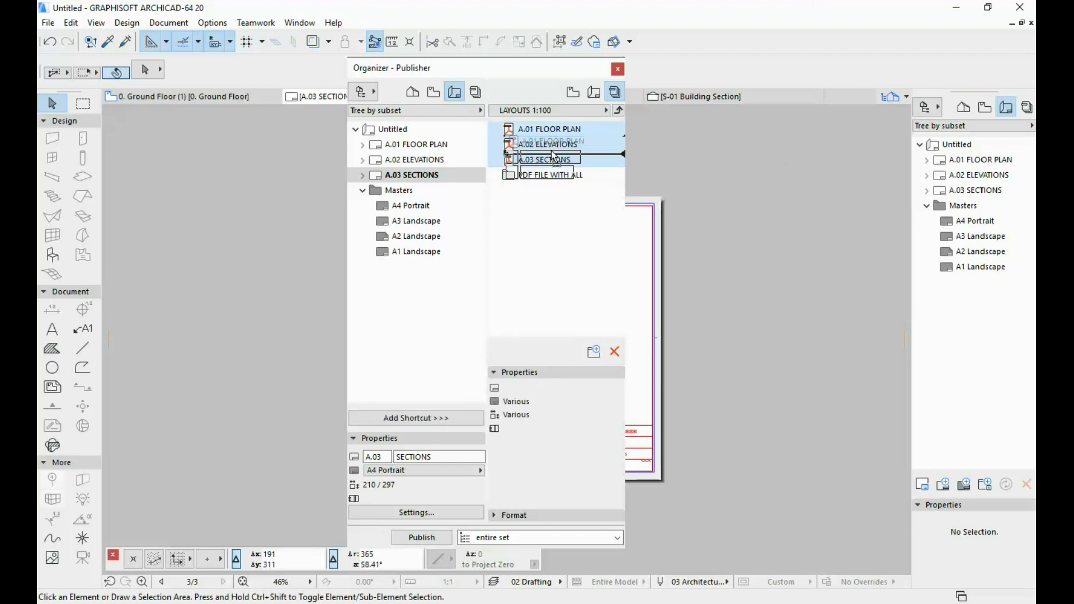
pyautogui.moveTo(545, 144); pyautogui.dragTo(549, 174)
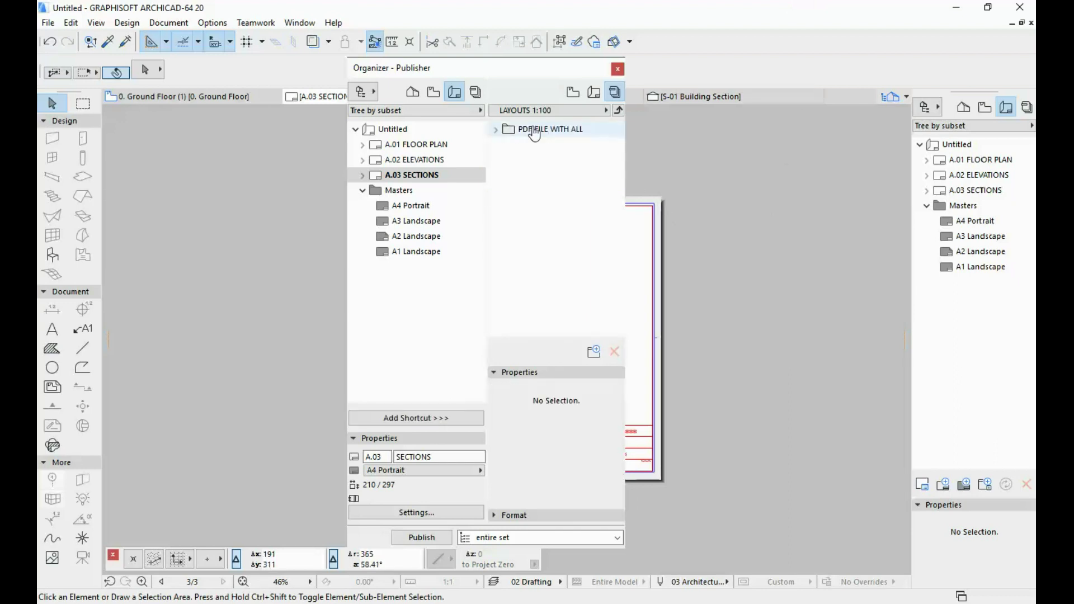
pyautogui.click(537, 128)
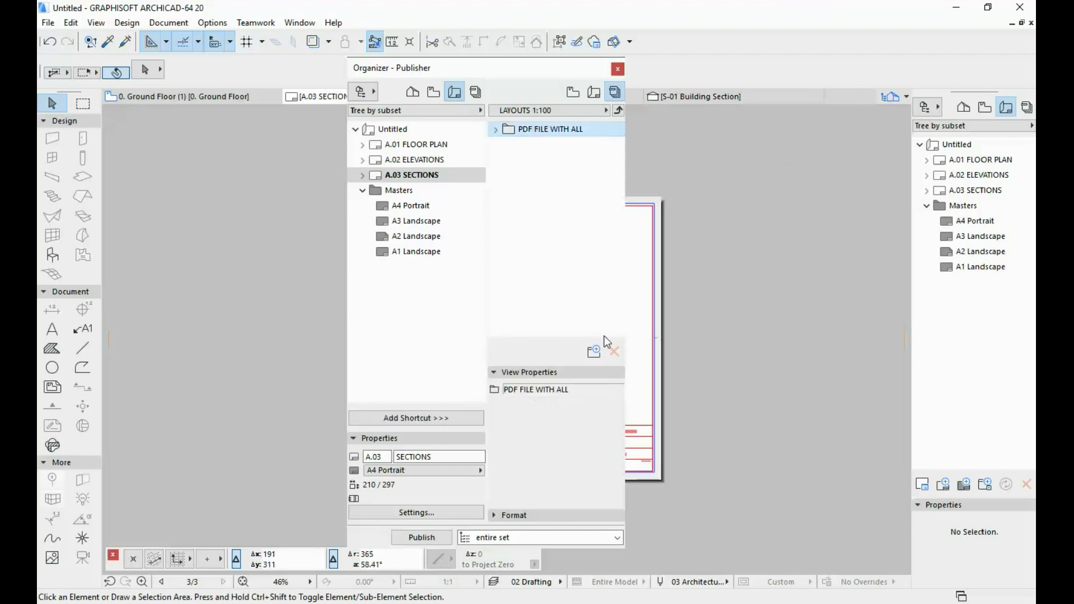
# Step: Enable 'Merge to one PDF file' for the folder and publish it
pyautogui.click(513, 516)
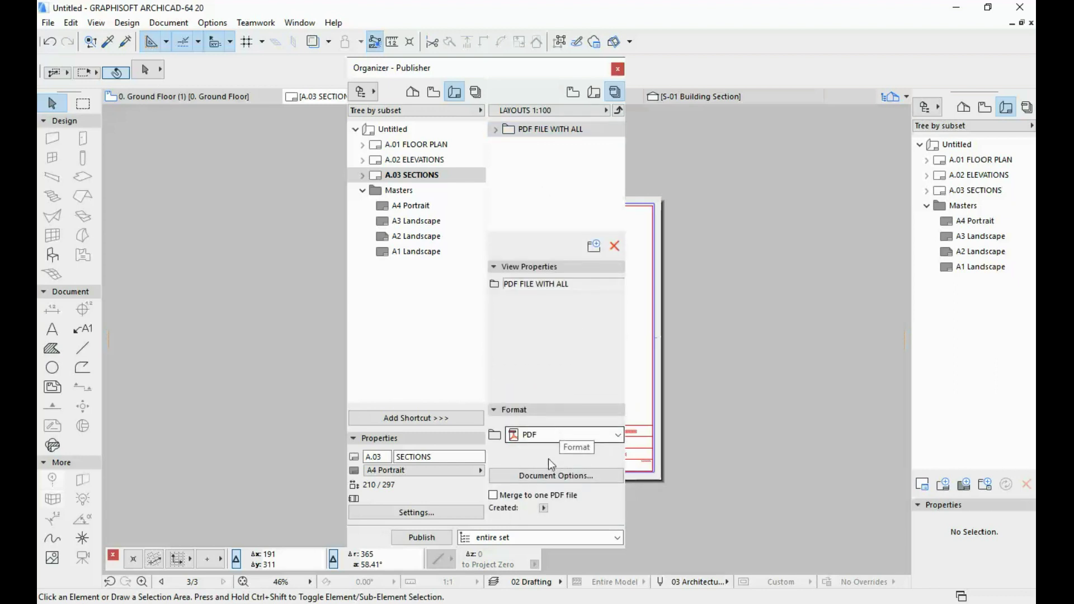
pyautogui.click(494, 495)
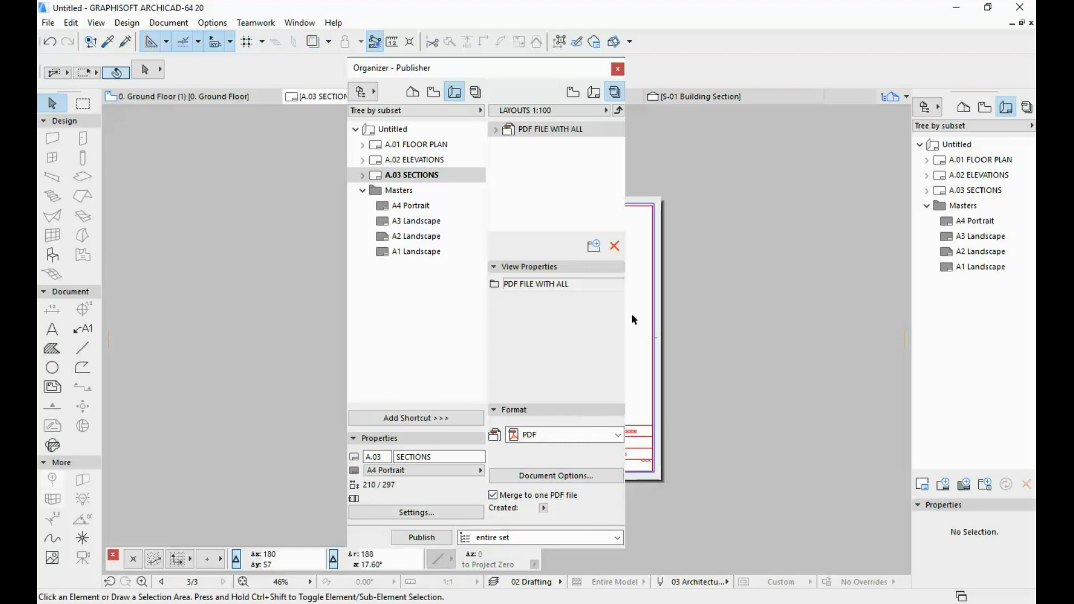
pyautogui.click(421, 537)
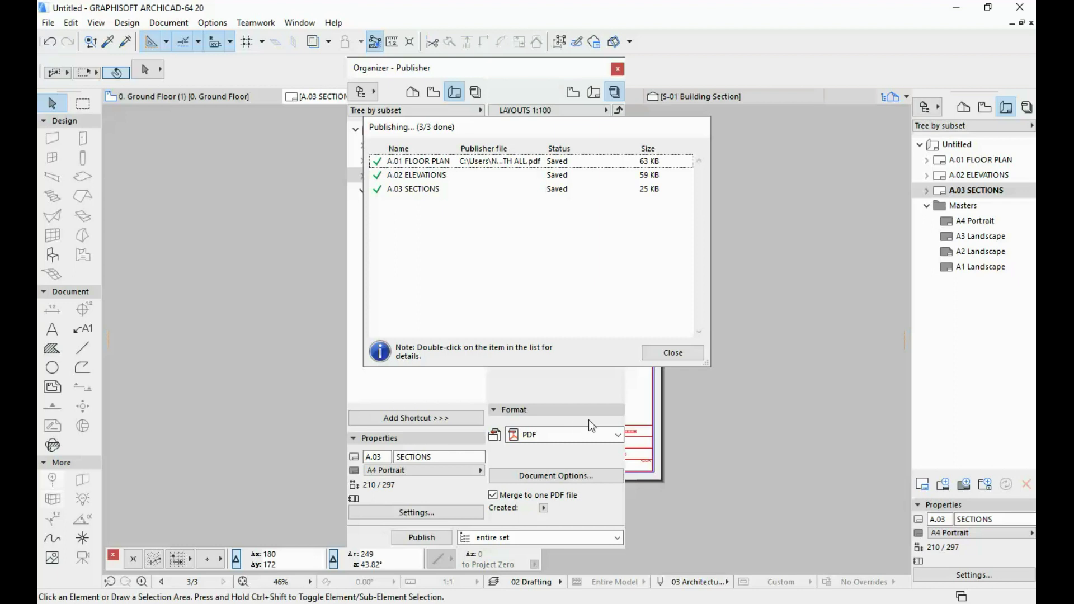
# Step: Review the three merged PDF pages in Acrobat, then close ARCHICAD's Organizer
pyautogui.click(673, 352)
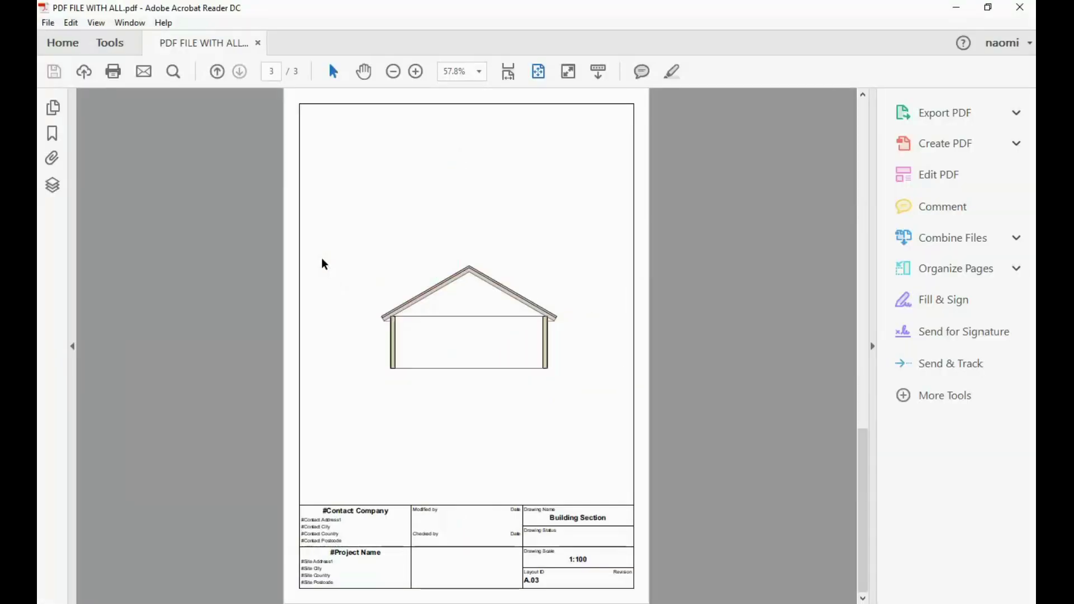
pyautogui.press('Home')
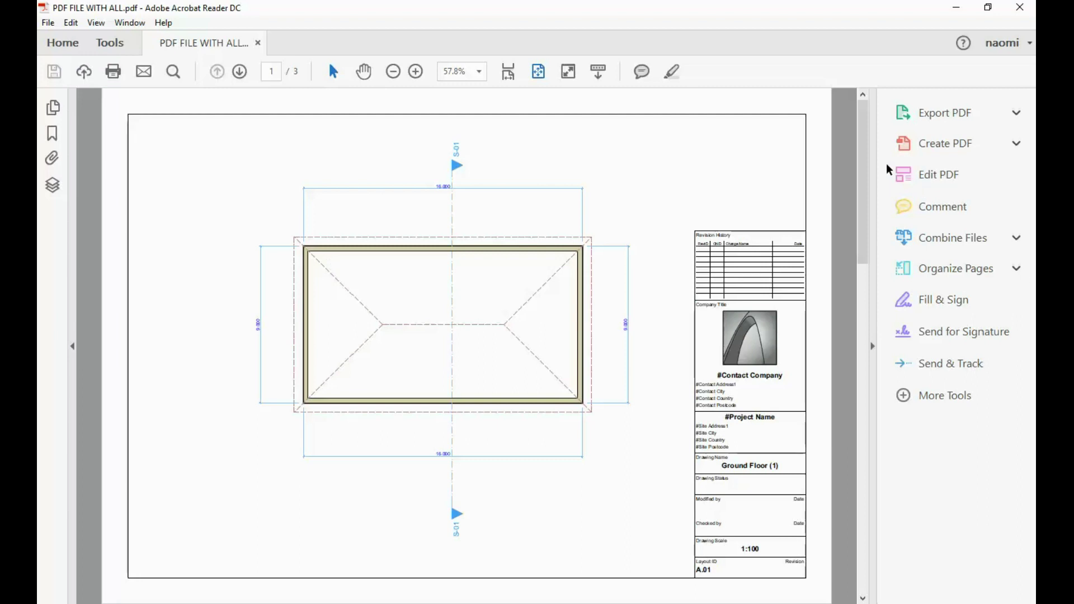
pyautogui.moveTo(862, 167)
pyautogui.mouseDown()
pyautogui.moveTo(859, 567)
pyautogui.moveTo(882, 296)
pyautogui.moveTo(862, 580)
pyautogui.moveTo(879, 315)
pyautogui.moveTo(864, 503)
pyautogui.moveTo(877, 322)
pyautogui.moveTo(862, 168)
pyautogui.mouseUp()
pyautogui.scroll(-5, 503, 251)
pyautogui.scroll(5, 407, 255)
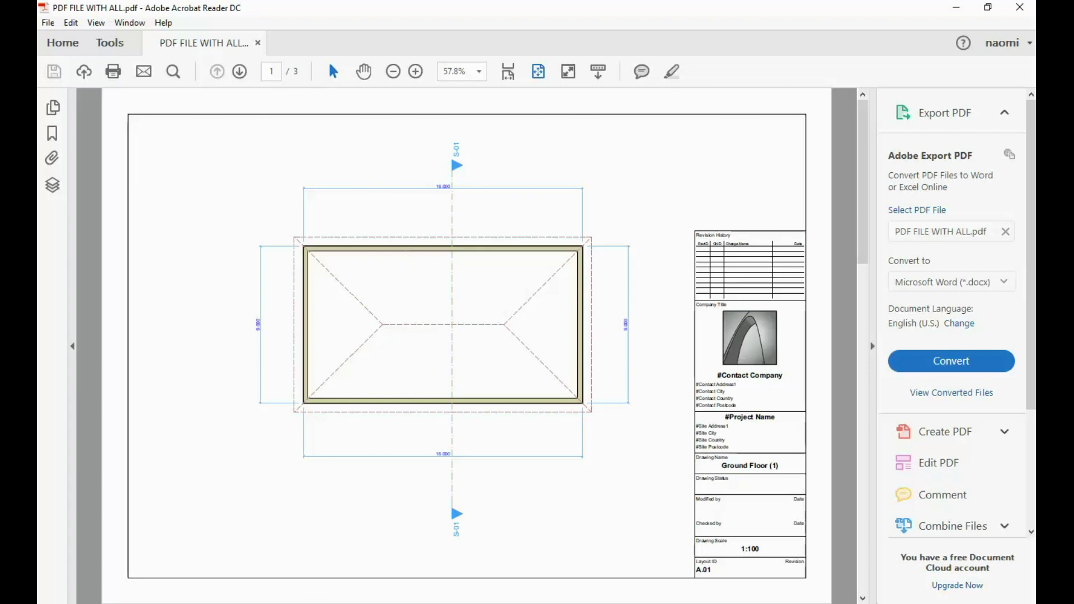
pyautogui.hotkey('alt', 'Tab')
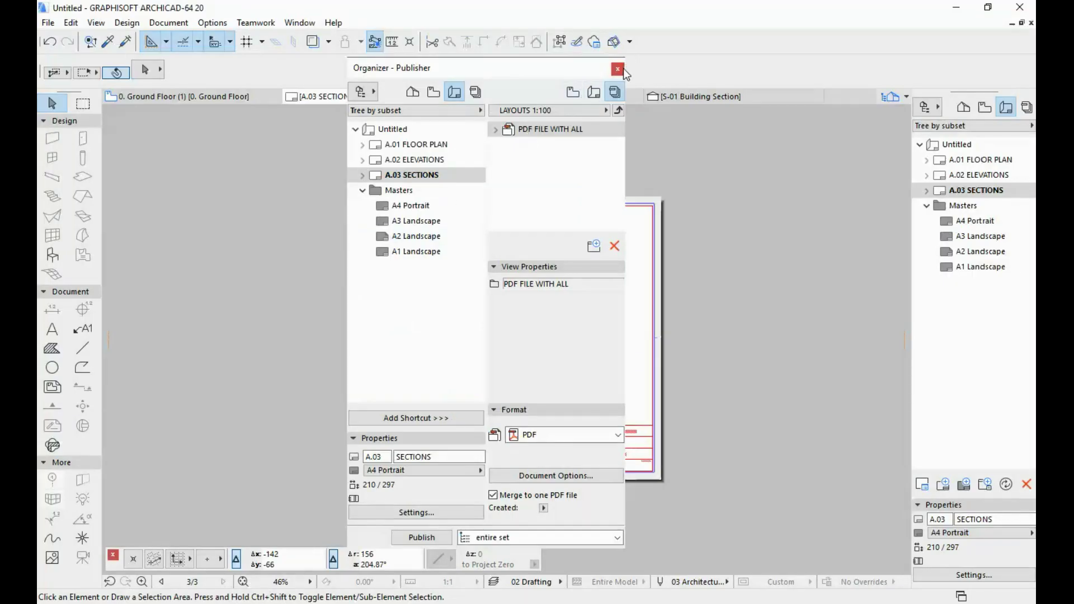
pyautogui.click(618, 68)
pyautogui.moveTo(701, 291); pyautogui.dragTo(635, 279, button='middle')
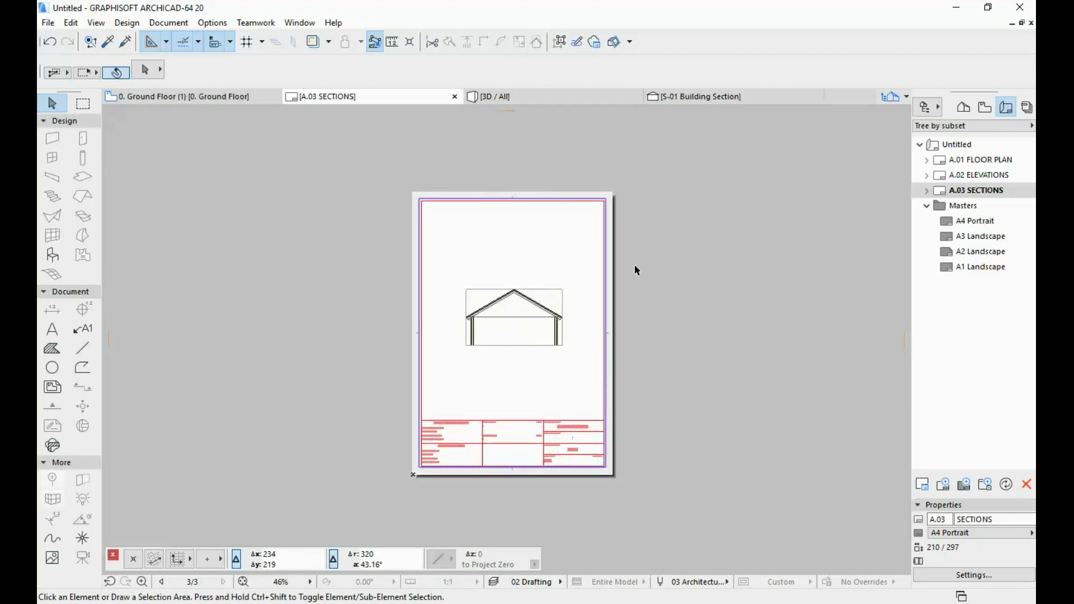